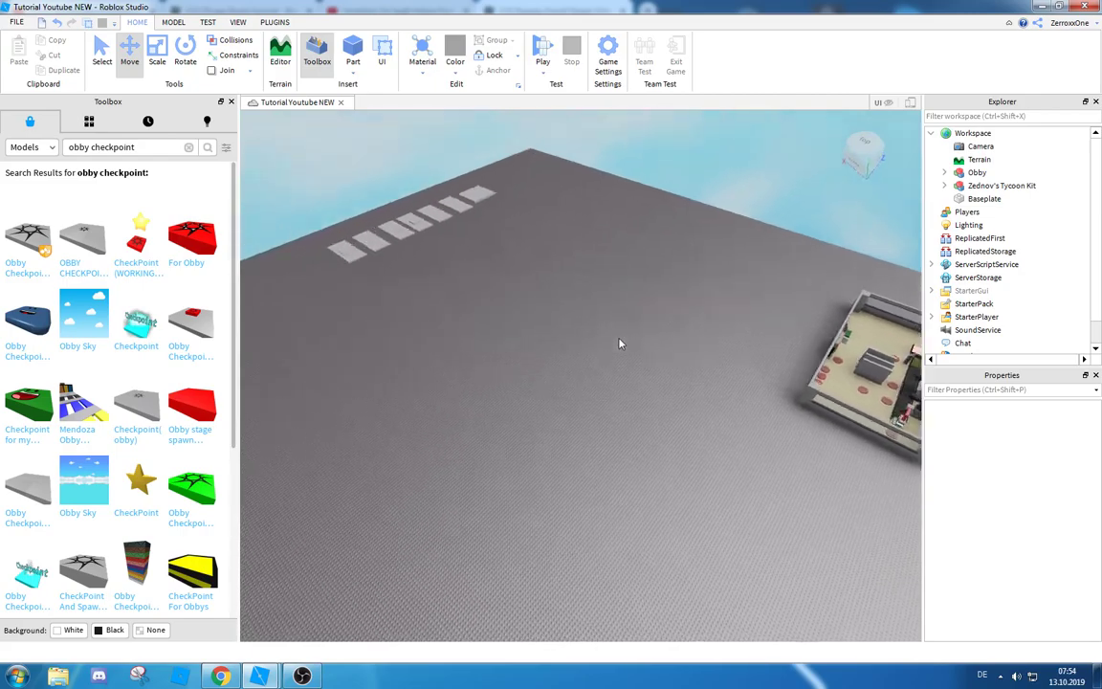
Look over the existing tycoon kit and the empty area of the baseplate.
key(w)
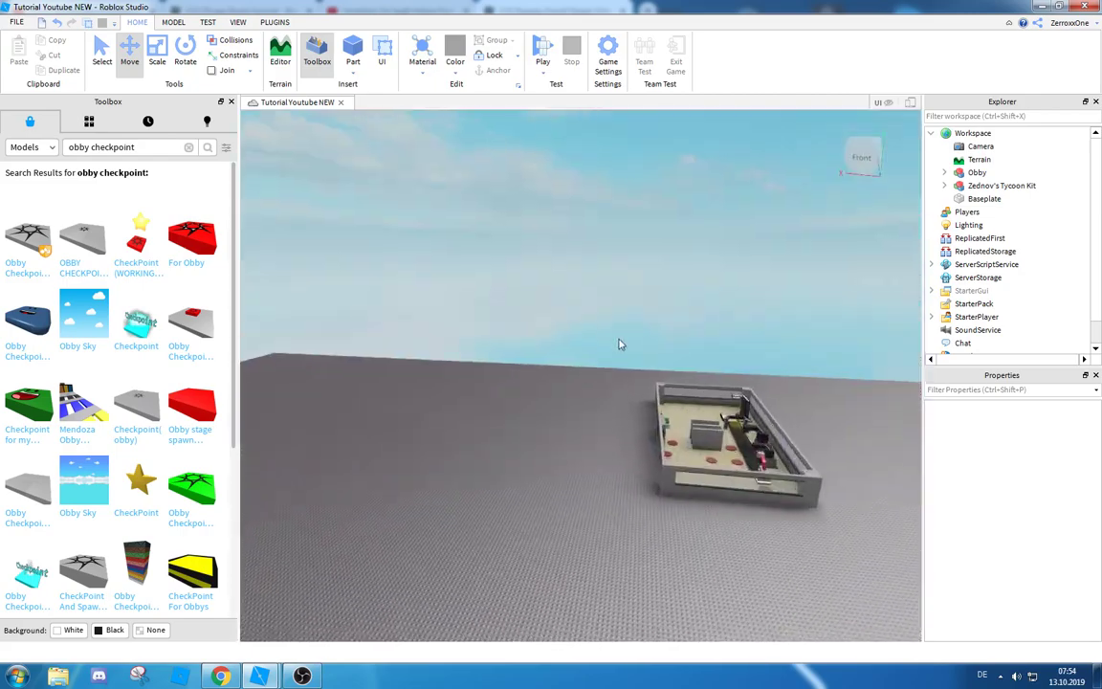
key(s)
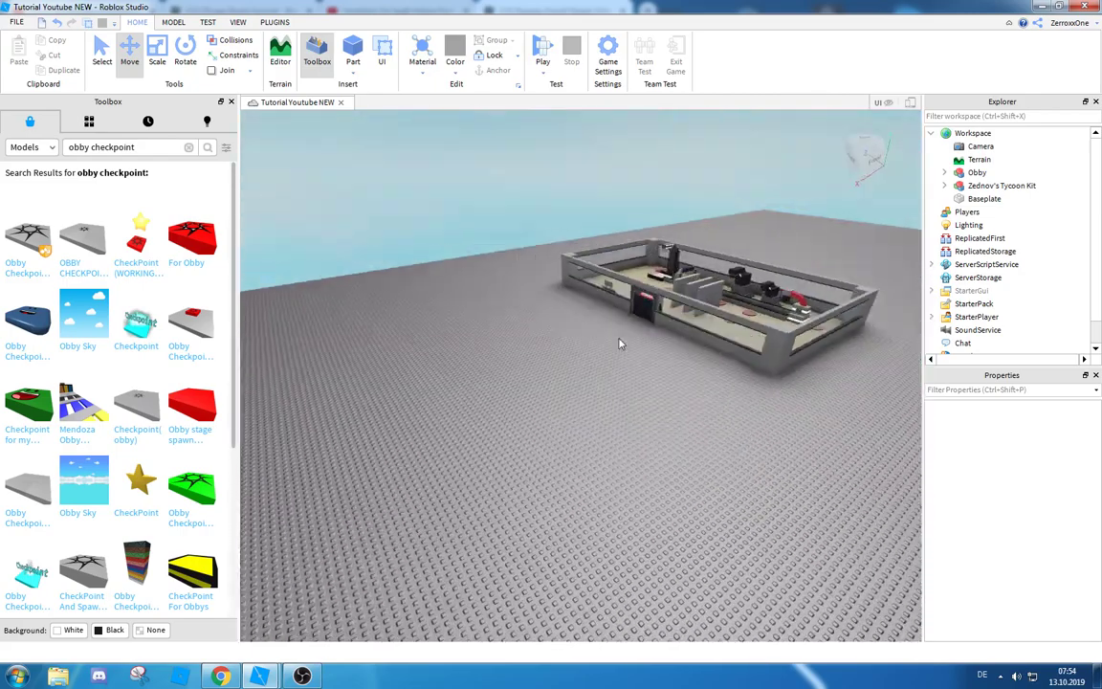
key(s)
key(w)
key(s)
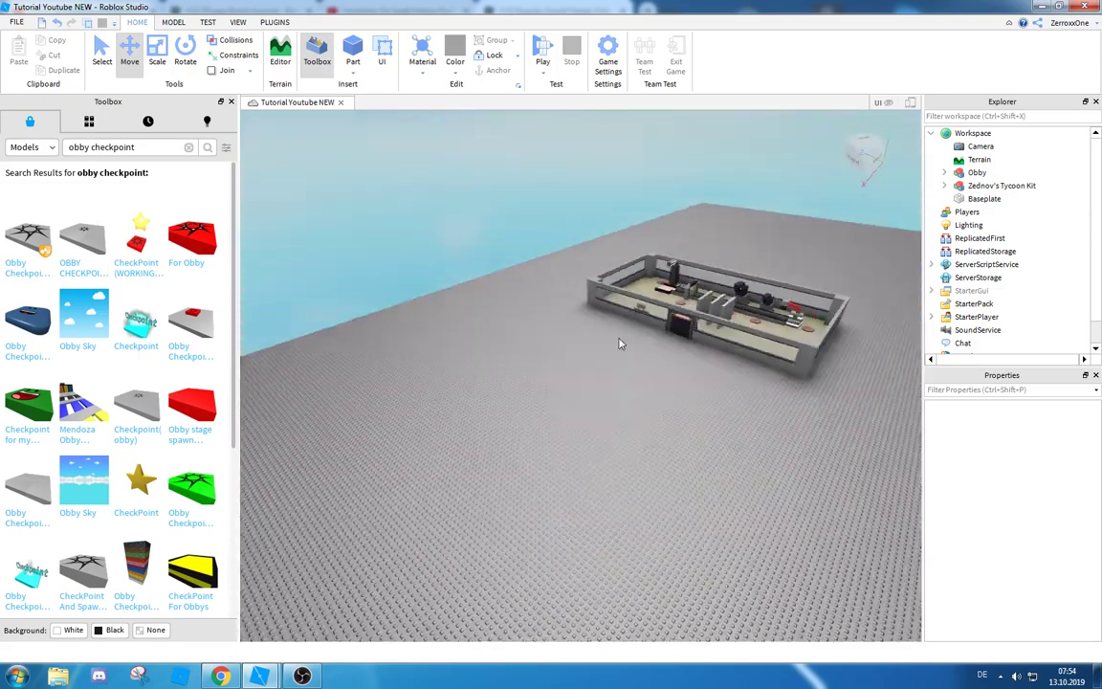
scroll(617, 339, up, 3)
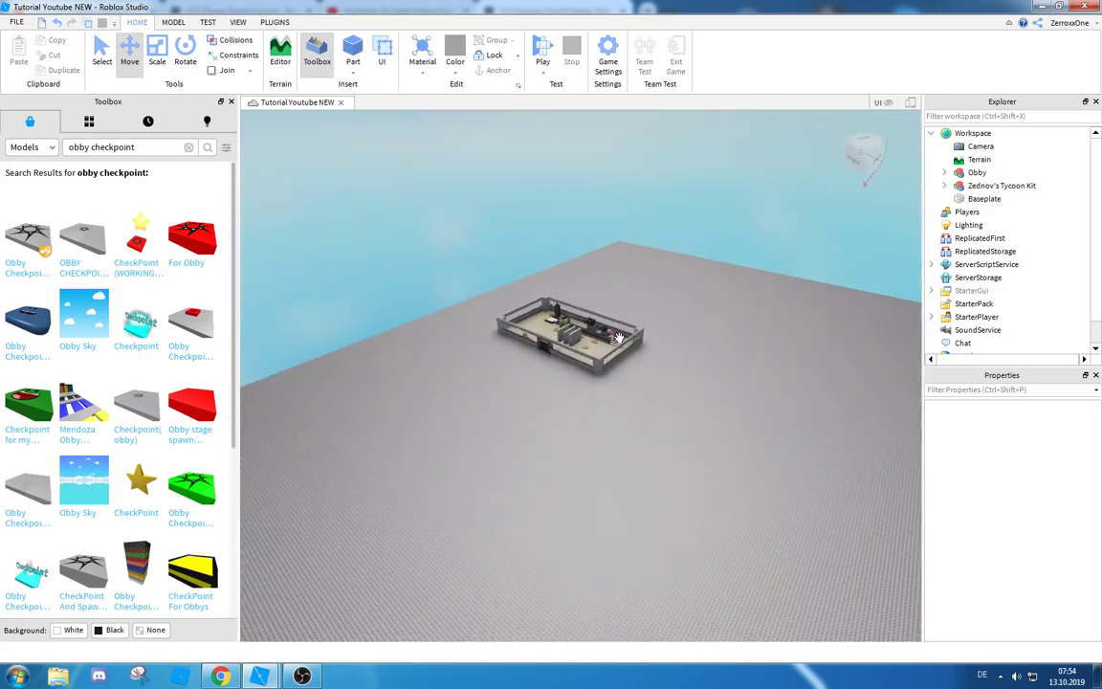
scroll(618, 339, up, 5)
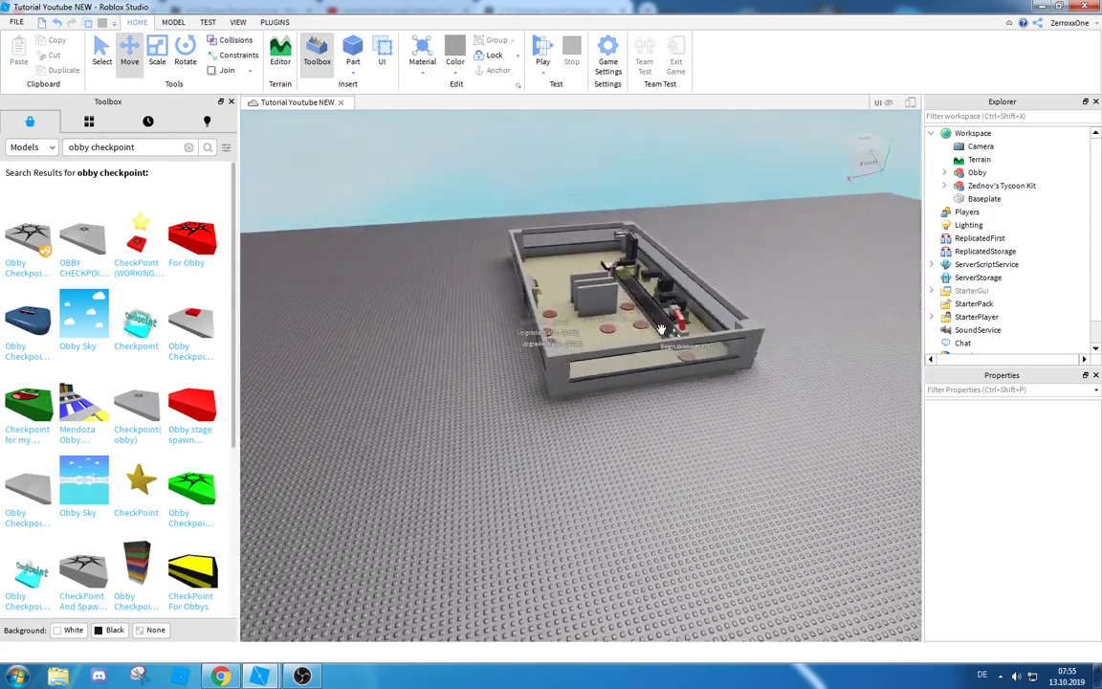
key(w)
right_drag(661, 329, 660, 330)
key(s)
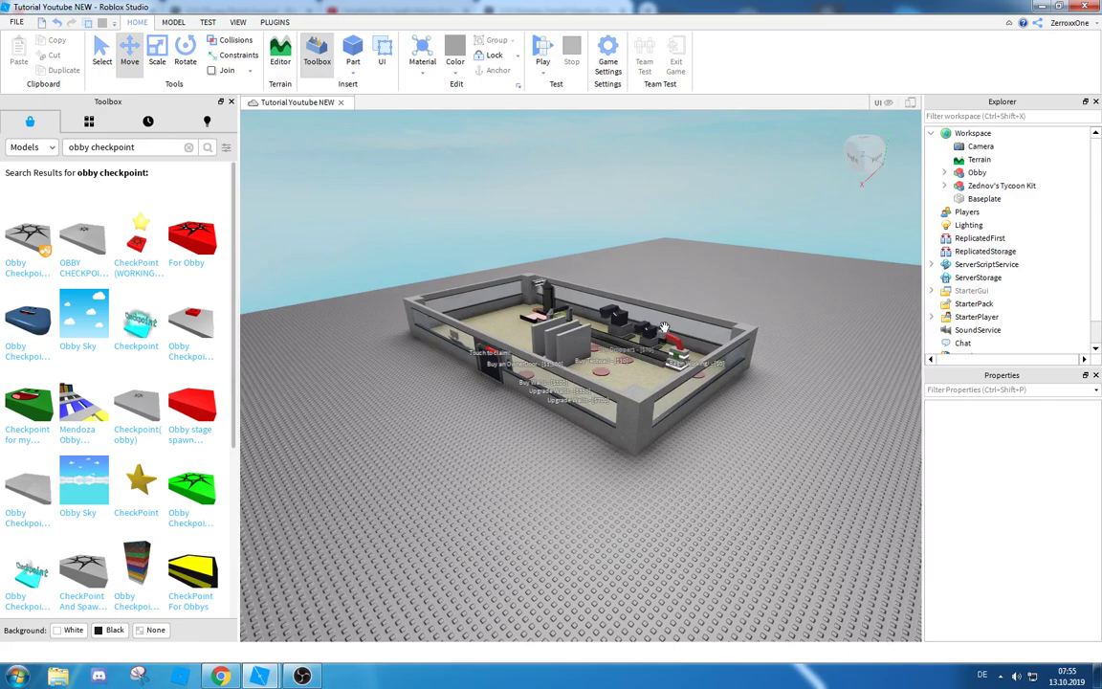
right_drag(557, 326, 557, 333)
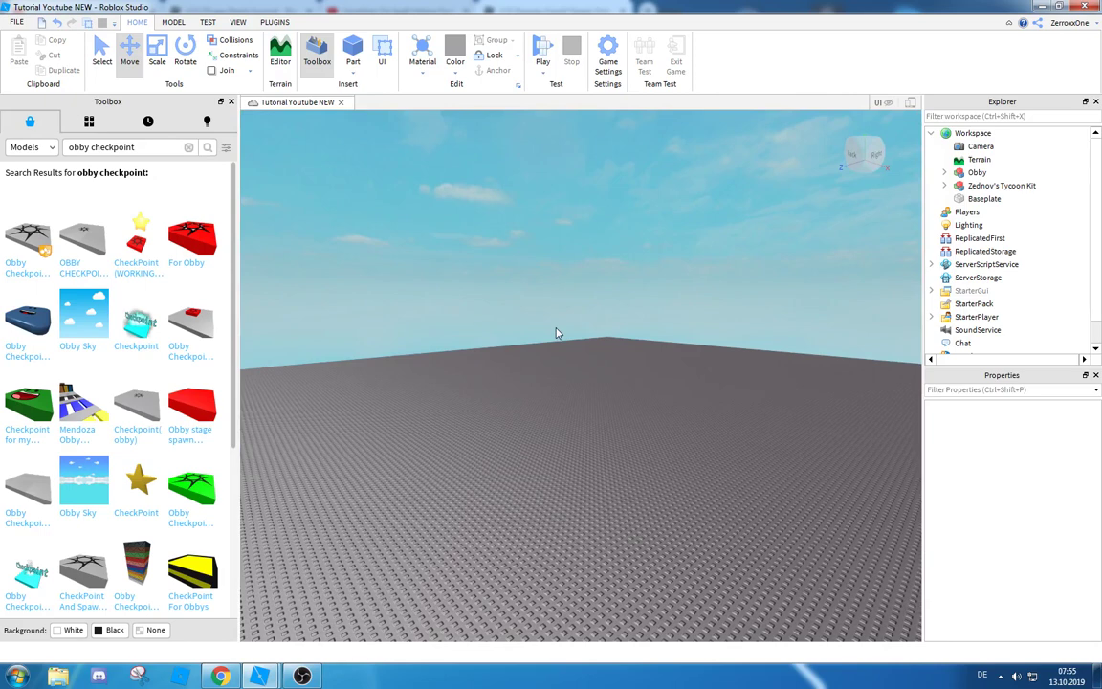
right_drag(552, 266, 574, 315)
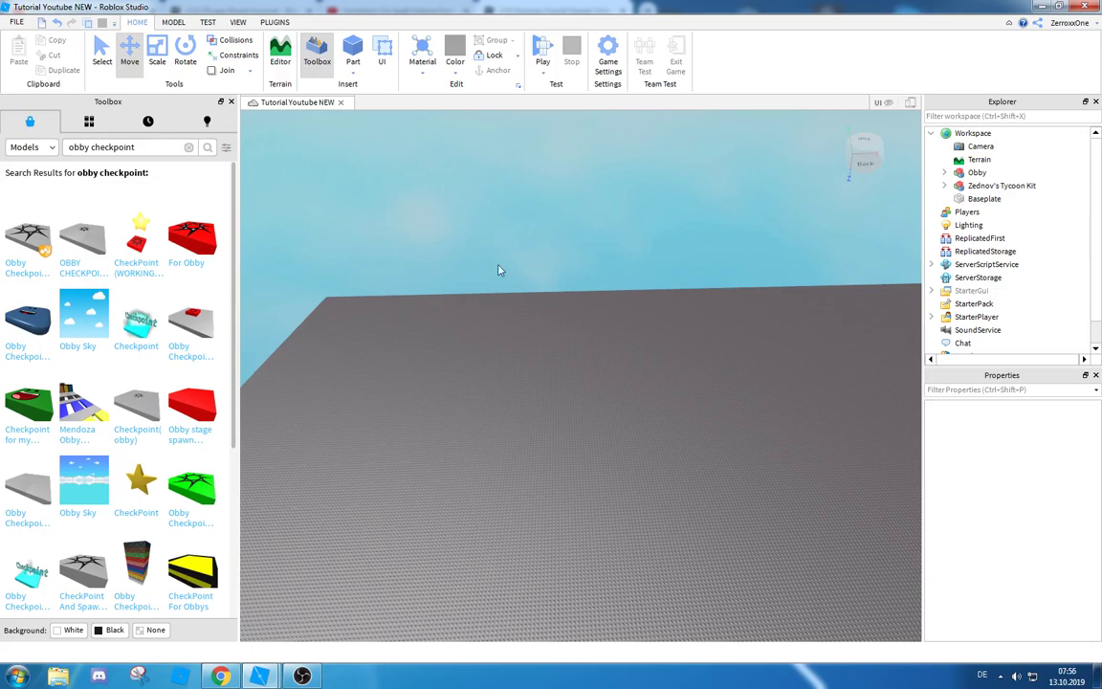
right_drag(467, 283, 467, 283)
key(q)
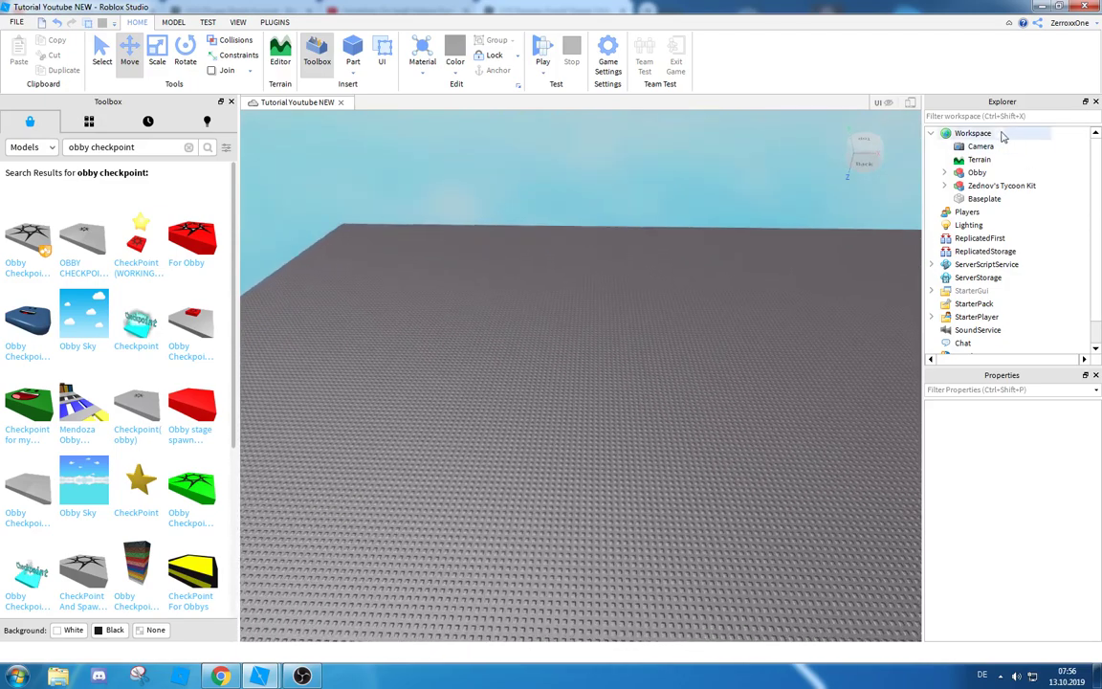
Search the toolbox models for "dummy" and place the Test Dummy on the empty baseplate area.
click(188, 149)
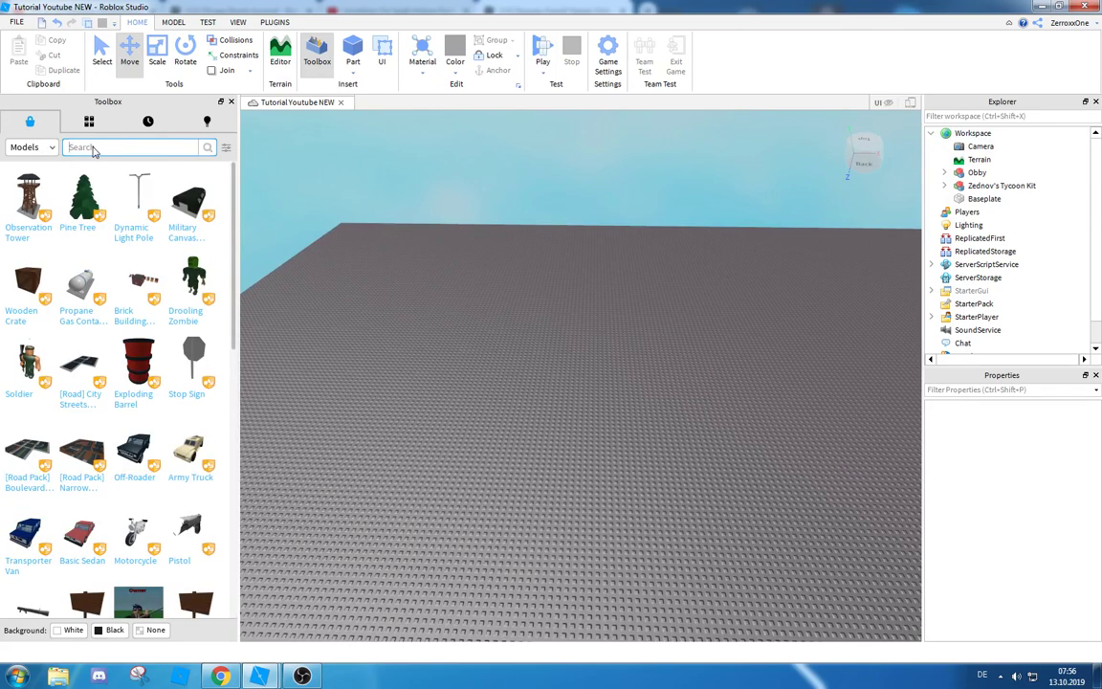
text(dummy)
key(Return)
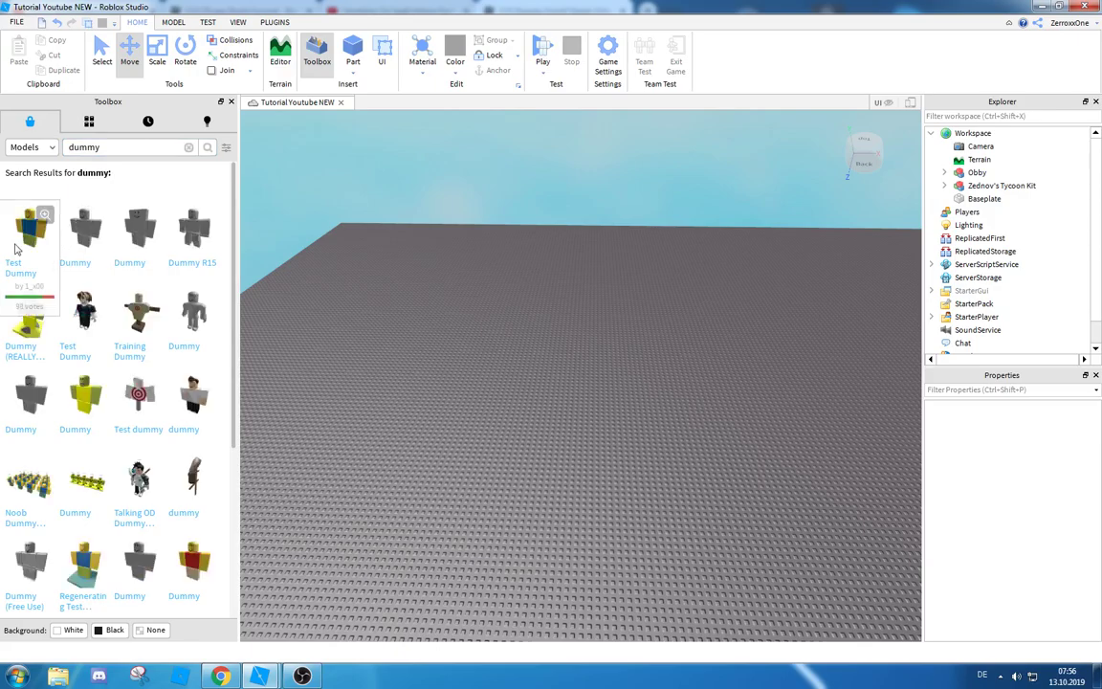
drag(23, 227, 565, 332)
right_drag(593, 315, 595, 321)
click(635, 272)
right_drag(636, 271, 560, 226)
scroll(636, 271, down, 4)
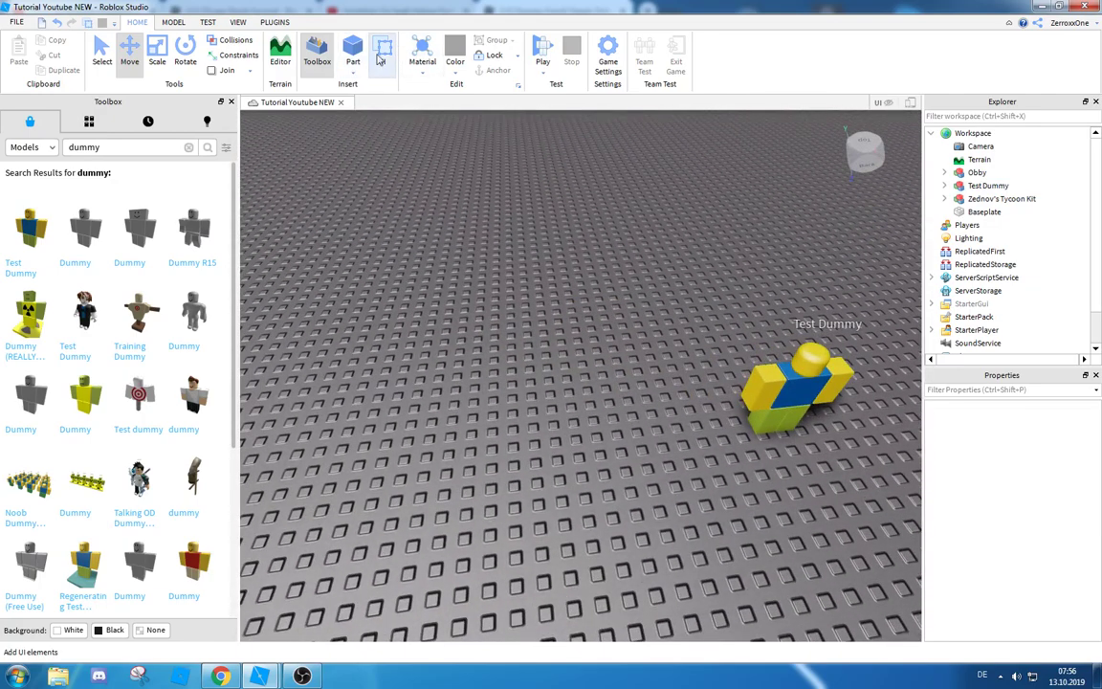
Insert a block part beside the Test Dummy and set the move snap increment to 1 stud.
click(352, 52)
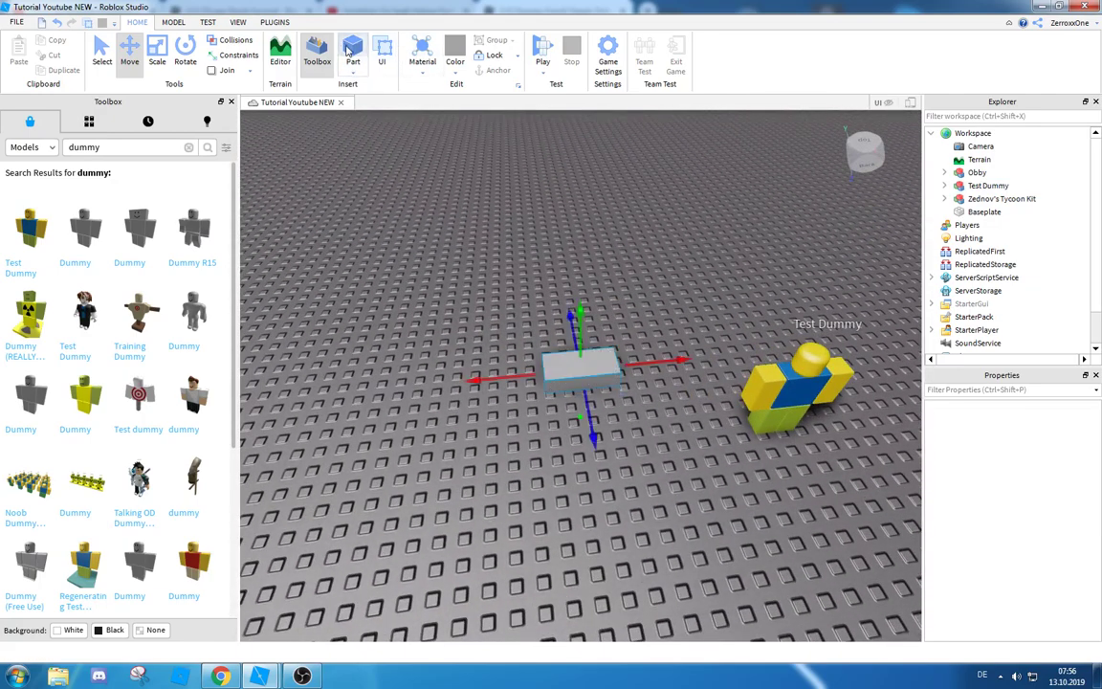
right_drag(654, 373, 654, 369)
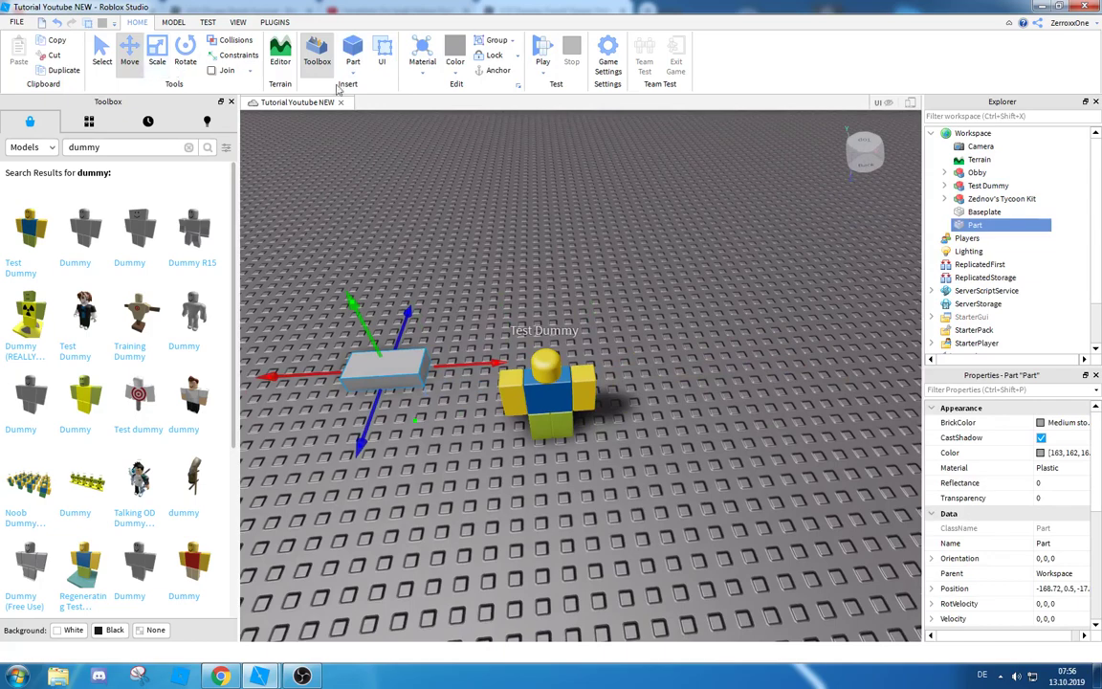
click(173, 22)
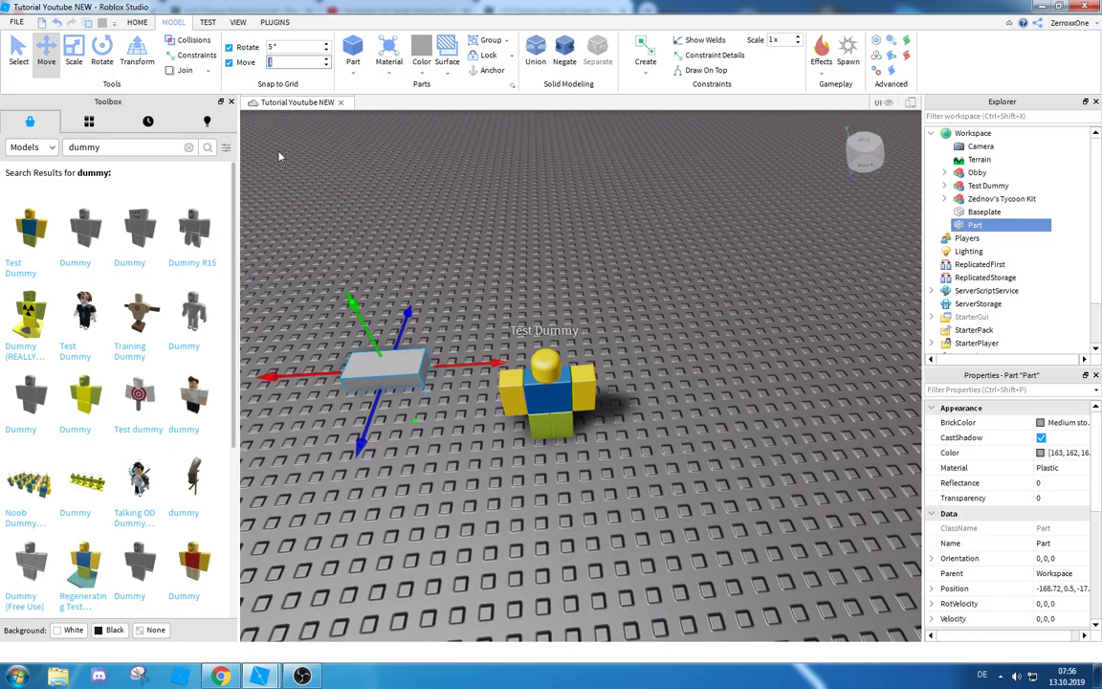
right_drag(438, 193, 438, 170)
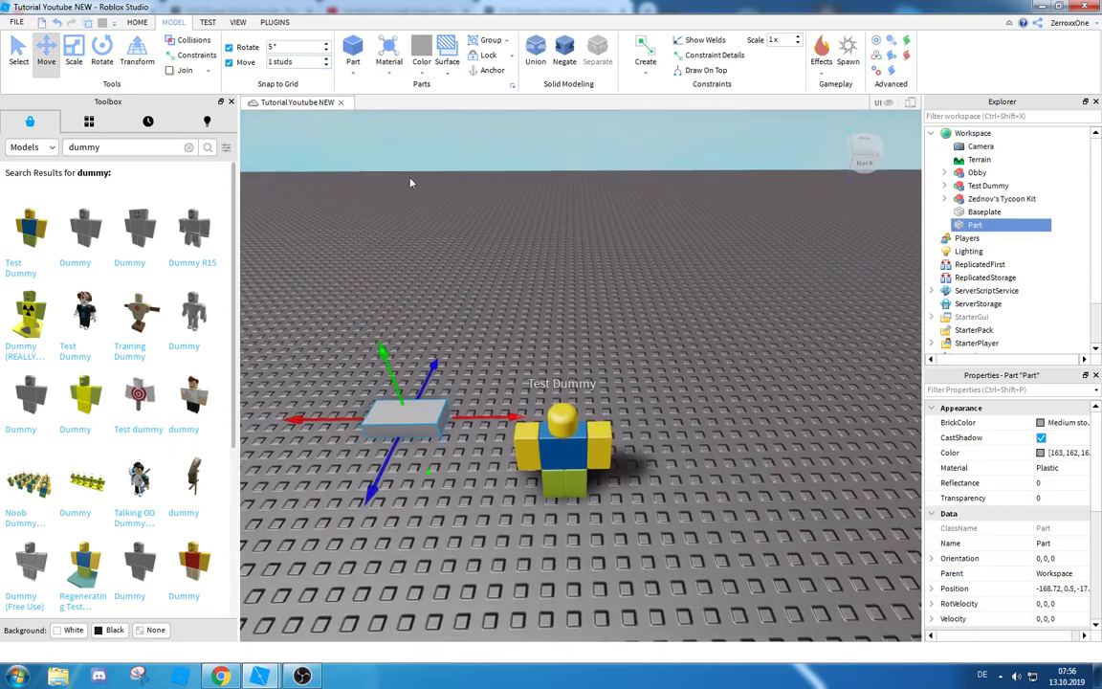
Scale the part lengthwise in both directions into a long, low strip behind the Test Dummy.
click(74, 53)
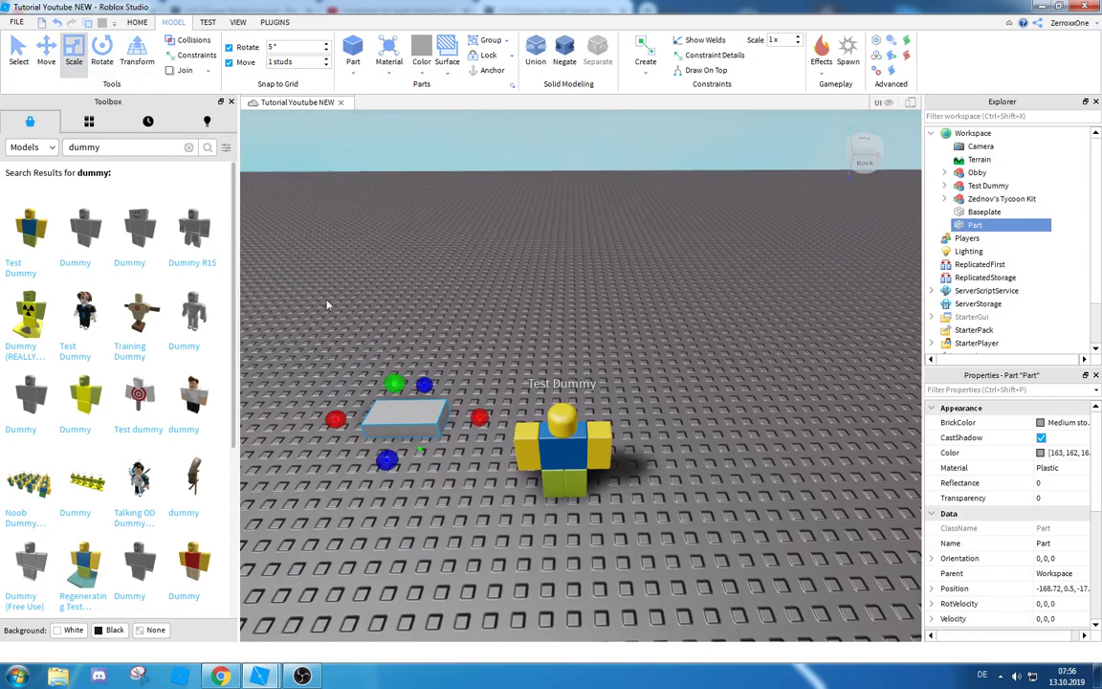
drag(474, 414, 633, 418)
key(f)
right_drag(507, 422, 501, 422)
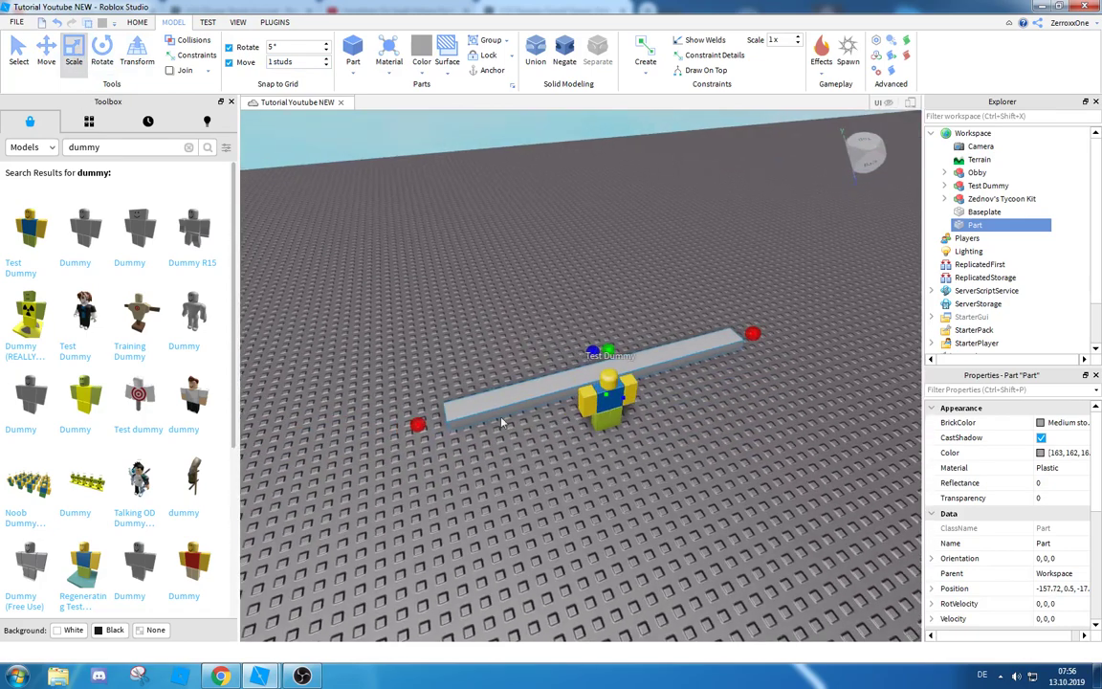
drag(427, 424, 380, 435)
right_drag(493, 432, 531, 392)
key(w)
scroll(495, 437, down, 5)
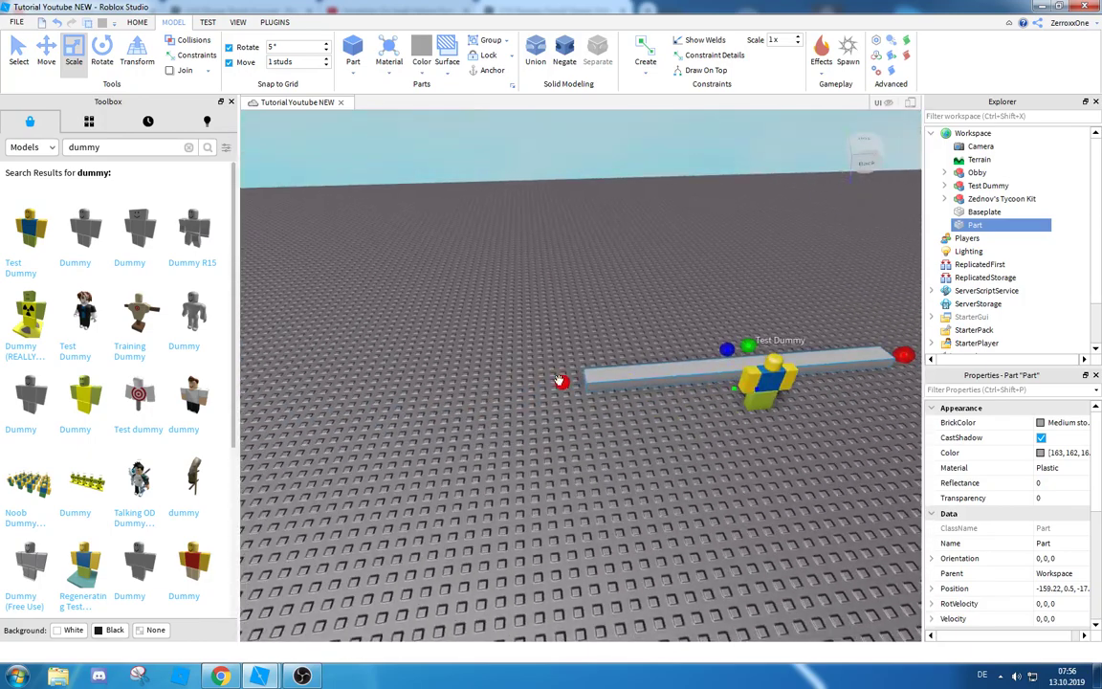
drag(560, 382, 505, 387)
key(d)
drag(680, 355, 729, 358)
key(w)
key(a)
right_drag(700, 374, 709, 402)
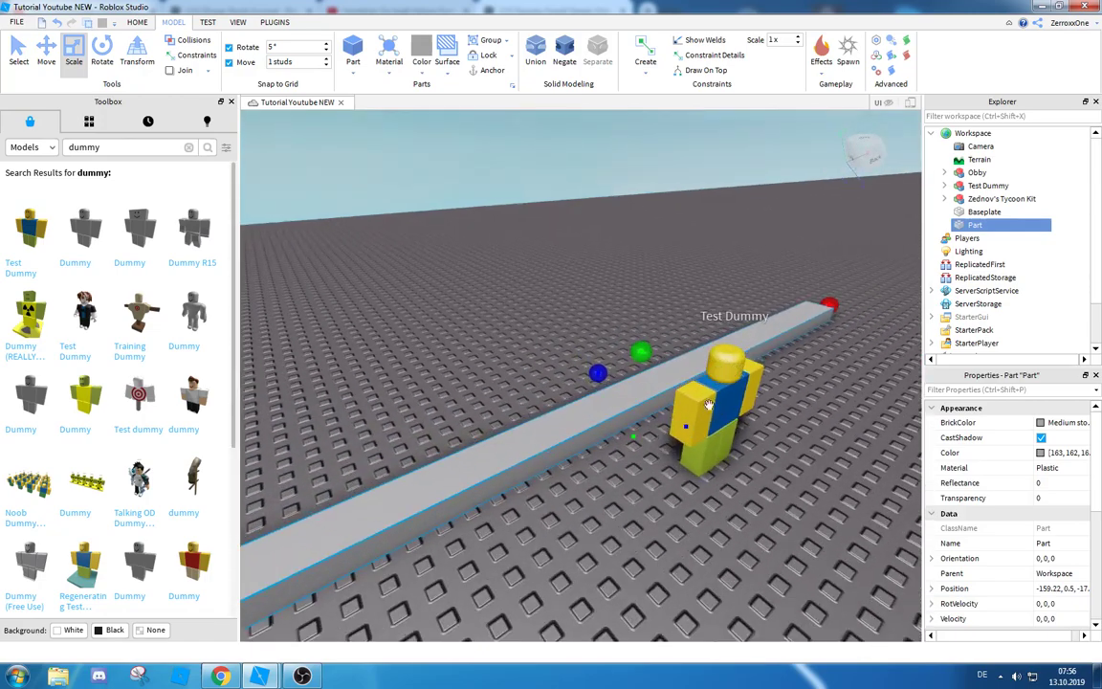
Adjust the long strip's depth with the Scale tool so it is thin enough for a wall.
drag(685, 432, 662, 422)
key(a)
right_drag(667, 436, 667, 436)
drag(599, 385, 617, 383)
drag(615, 384, 601, 385)
right_drag(618, 373, 618, 370)
key(d)
Scale the strip upward into a wall clearly taller than the Test Dummy.
drag(628, 354, 638, 147)
key(s)
key(d)
right_drag(642, 301, 642, 315)
key(w)
key(s)
key(d)
key(w)
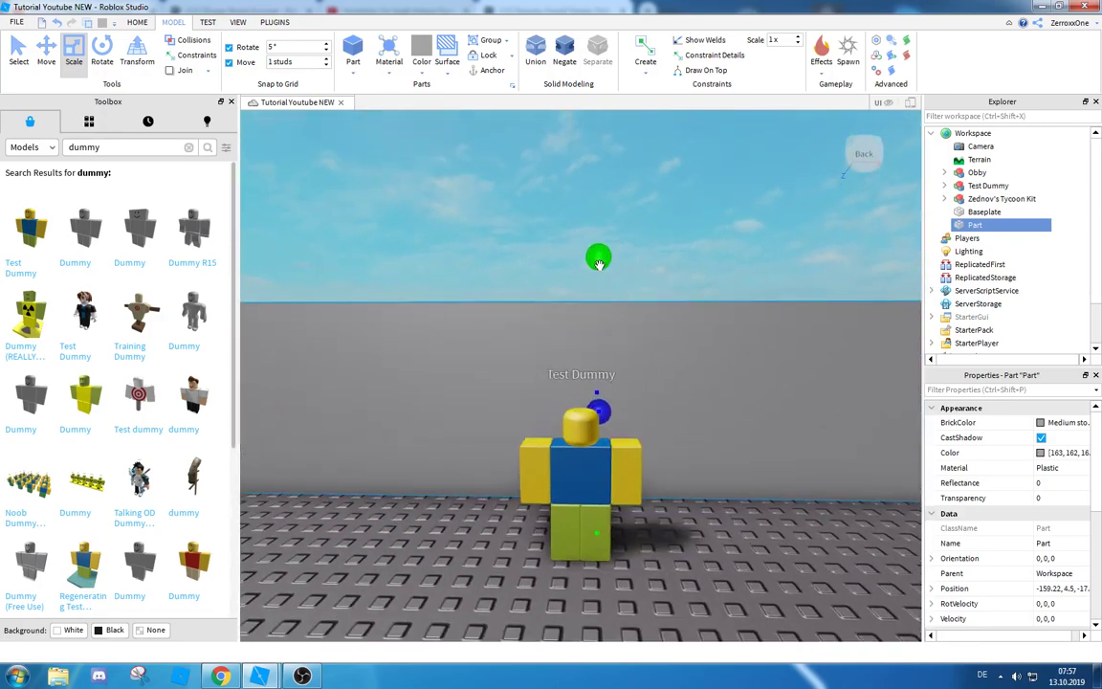
Raise the wall's height by about 1 more stud, to roughly twice the dummy's height, and deselect it.
drag(599, 265, 599, 244)
key(s)
right_drag(602, 313, 642, 325)
key(w)
click(621, 316)
key(a)
key(w)
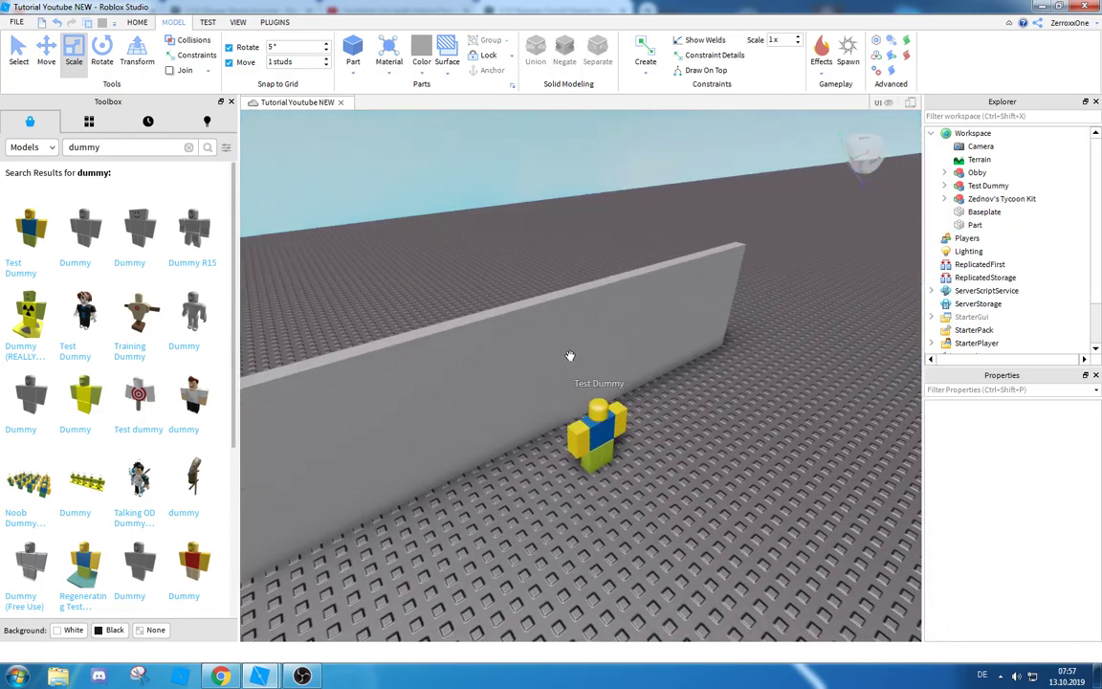
Anchor the wall part through its Behavior properties and deselect it.
click(973, 224)
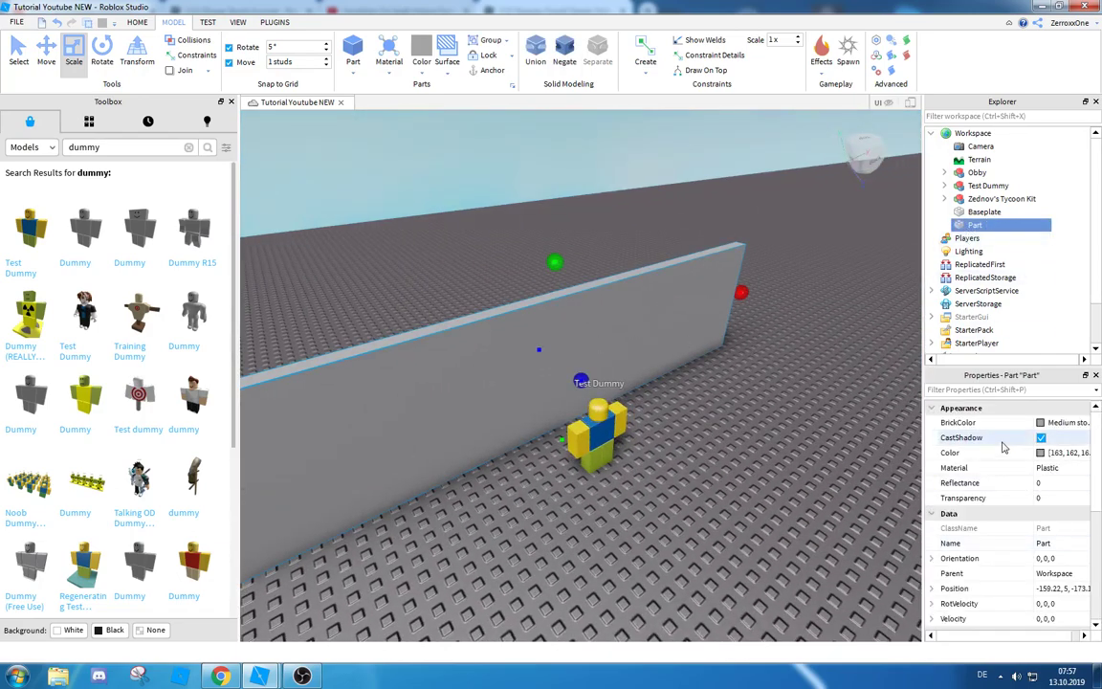
mouse_move(958, 227)
scroll(1096, 464, down, 5)
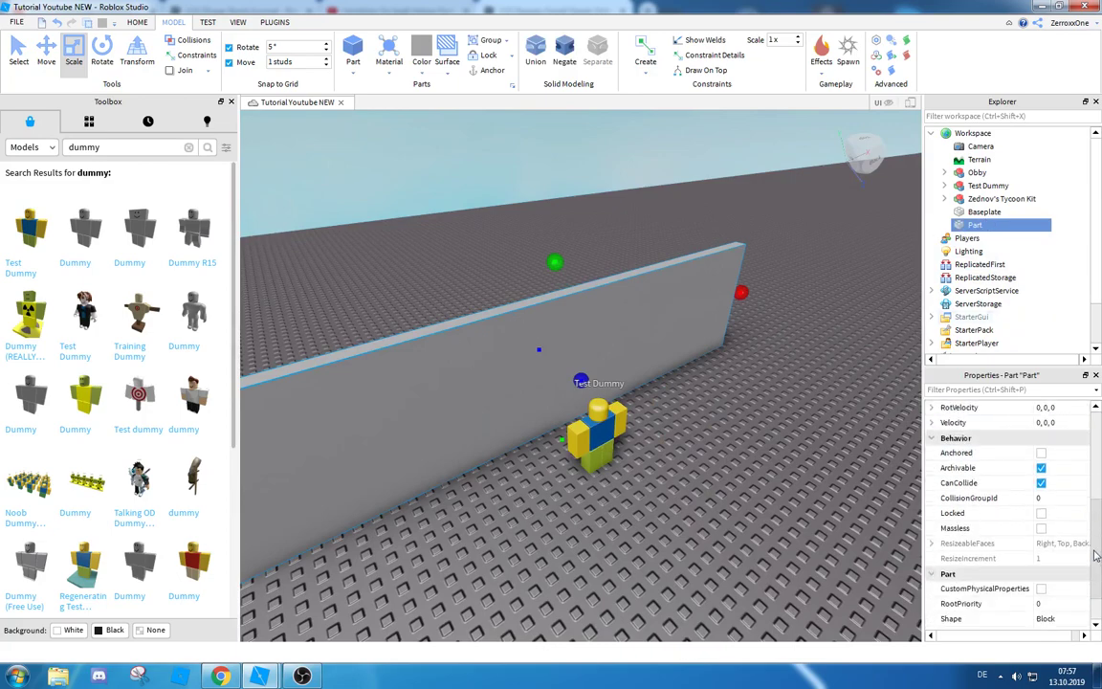
click(1032, 452)
right_drag(709, 316, 713, 320)
click(711, 316)
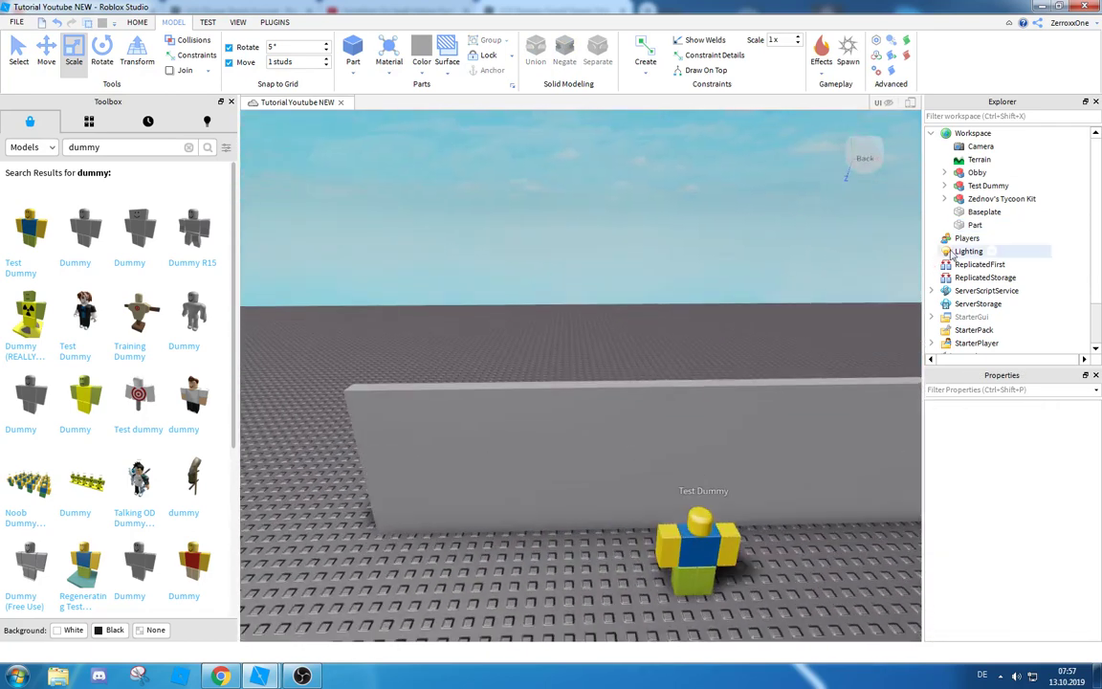
Set the wall part's Material to SmoothPlastic and deselect it.
click(975, 224)
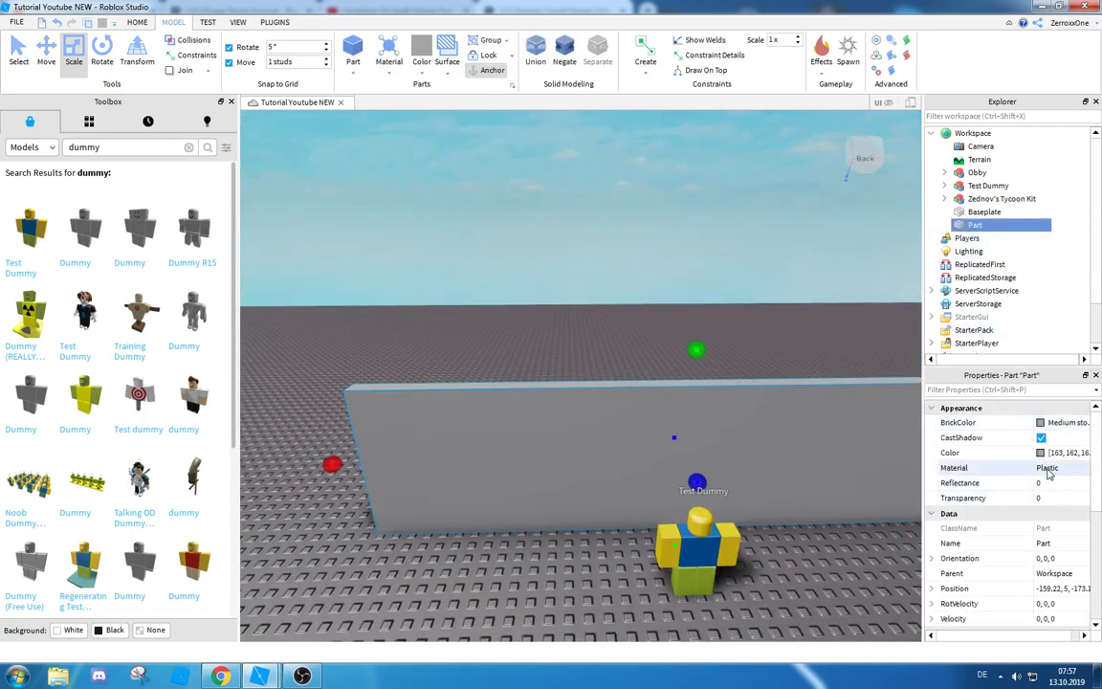
click(1045, 468)
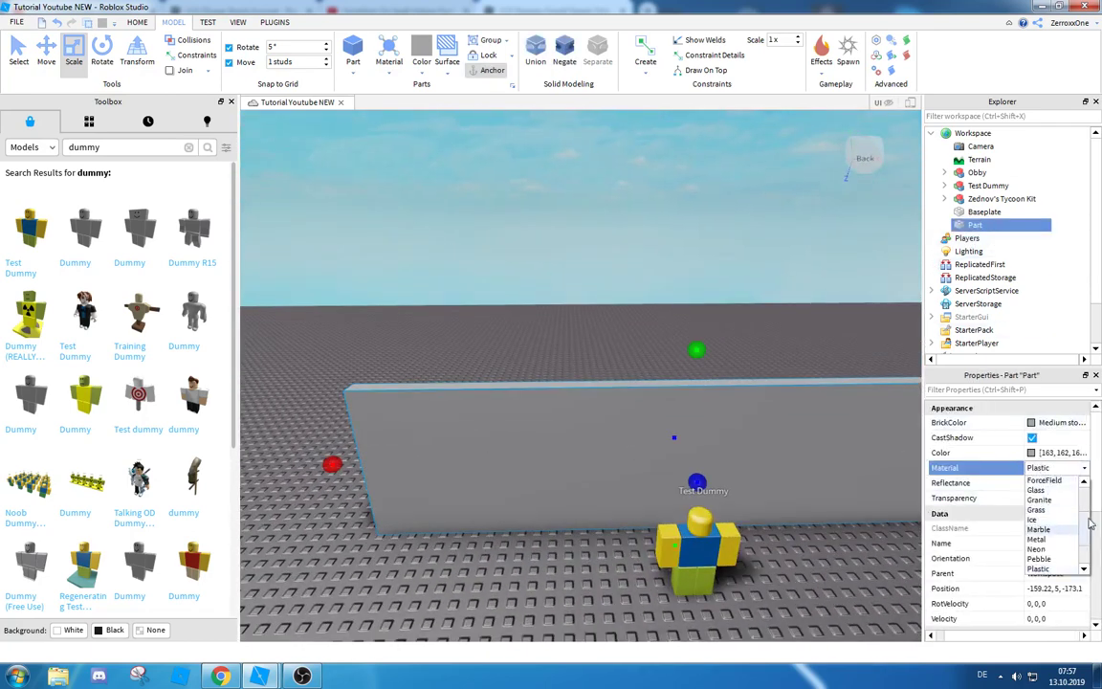
scroll(1090, 523, up, 3)
scroll(1089, 529, down, 5)
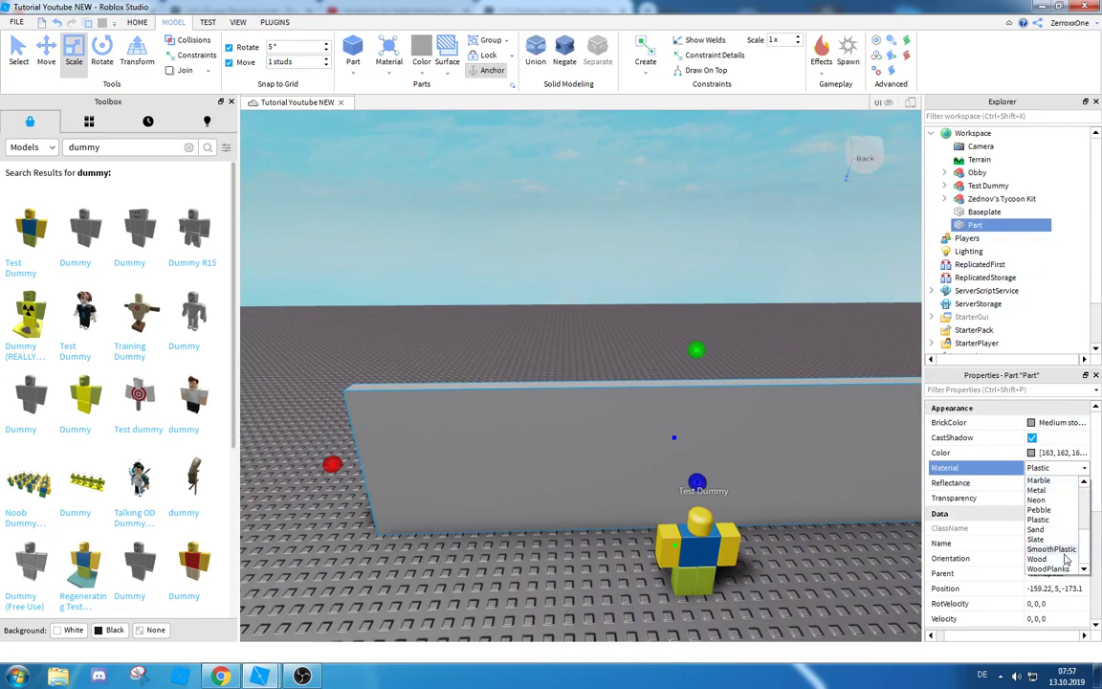
click(1048, 550)
click(660, 241)
Examine the wall and the Test Dummy from several angles.
right_drag(654, 250, 648, 255)
key(w)
key(s)
key(a)
key(w)
key(w)
key(s)
key(d)
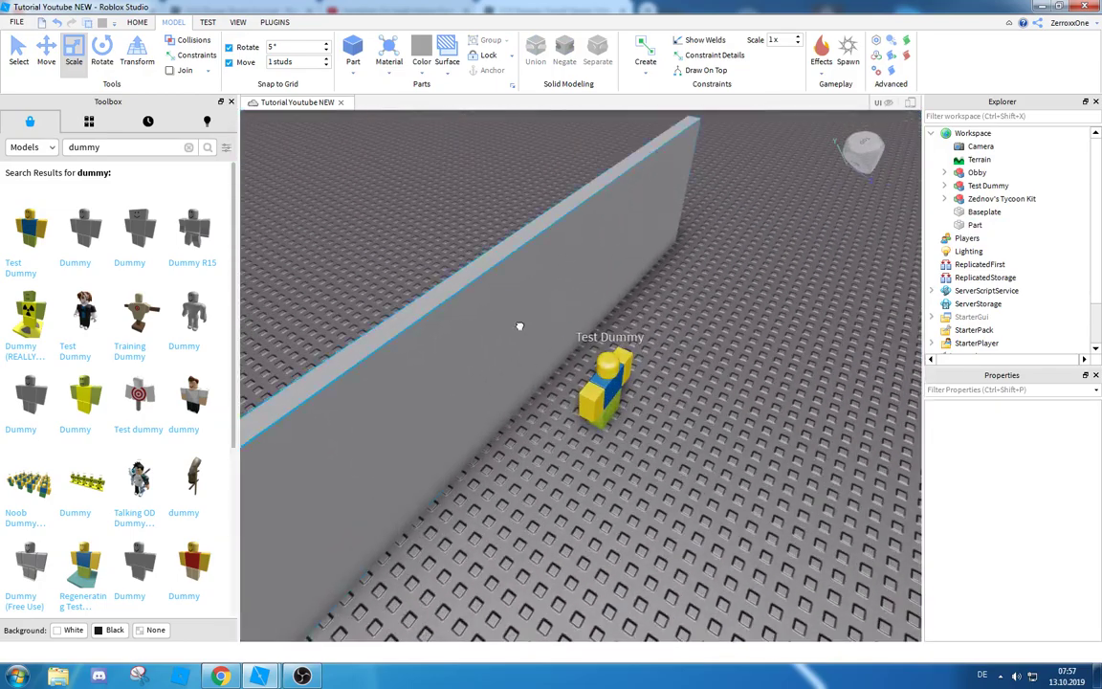
Try duplicating the wall and shortening the copy to a middle section, and delete the copy.
click(520, 326)
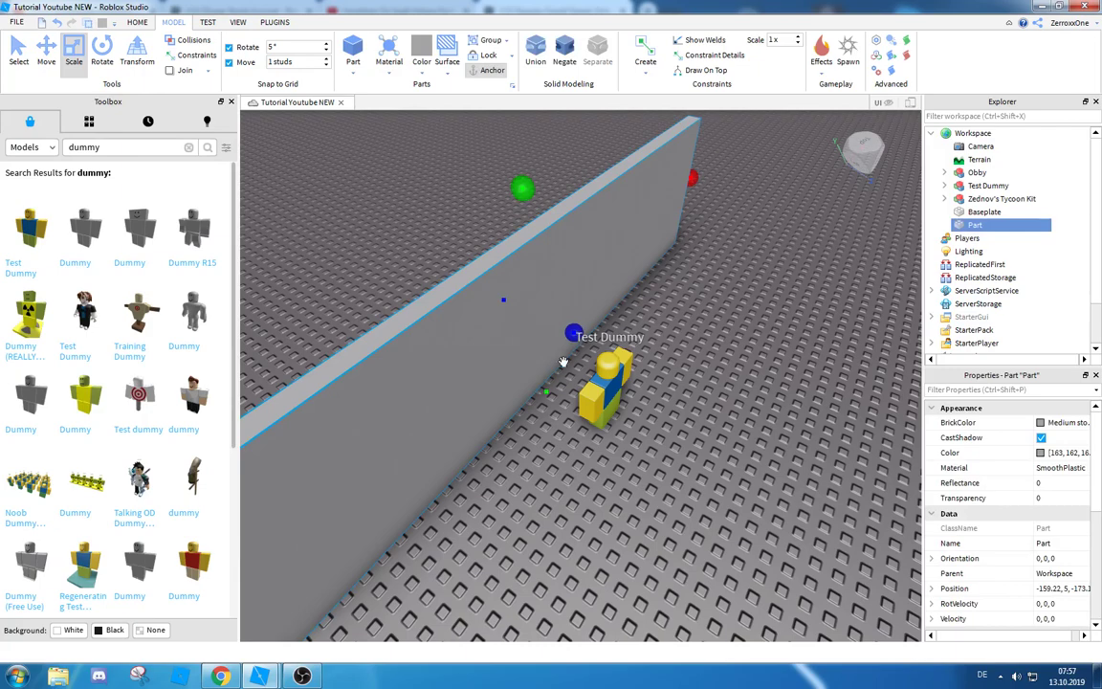
right_drag(498, 414, 499, 414)
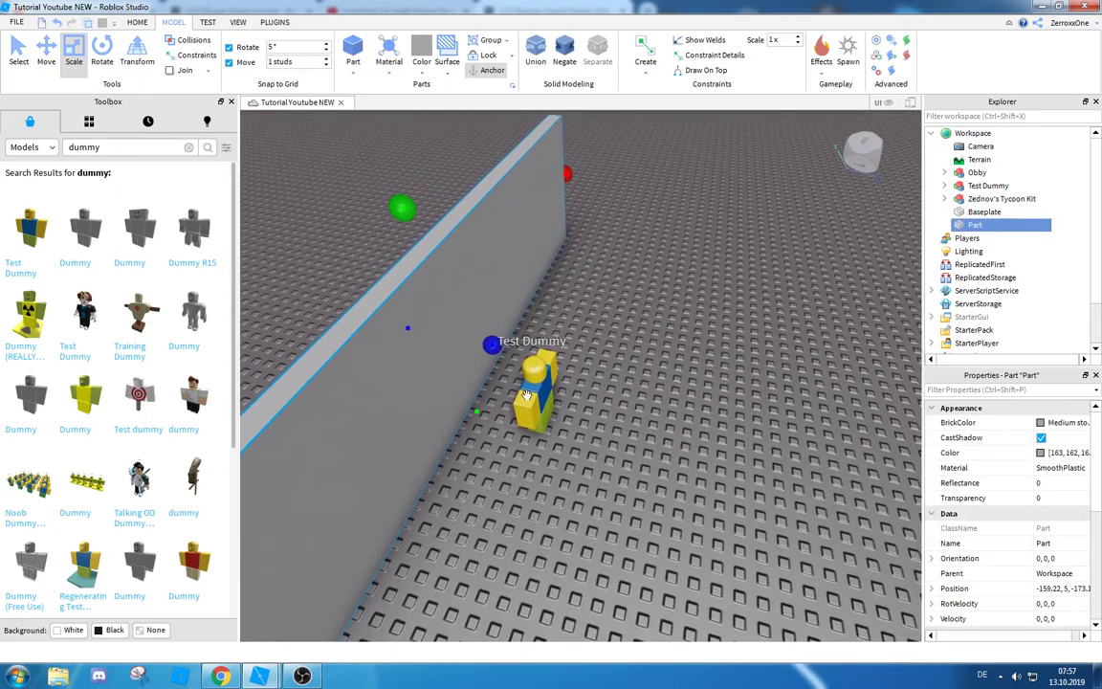
key(ctrl+d)
right_drag(553, 378, 555, 377)
scroll(553, 378, down, 3)
scroll(555, 378, up, 2)
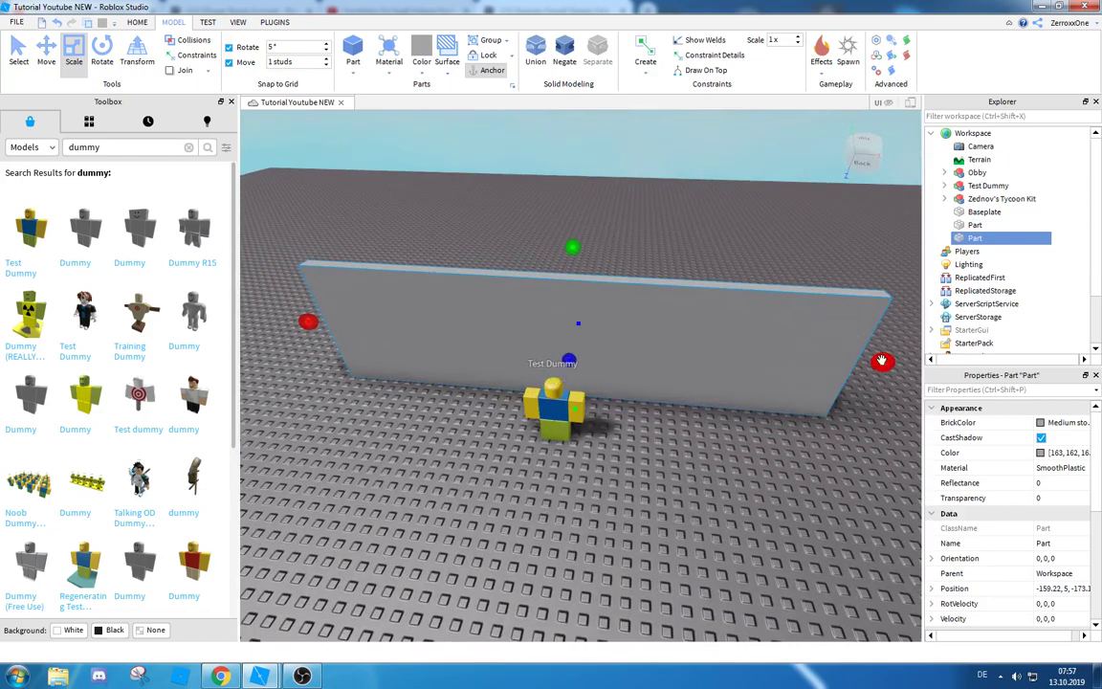
drag(881, 361, 748, 359)
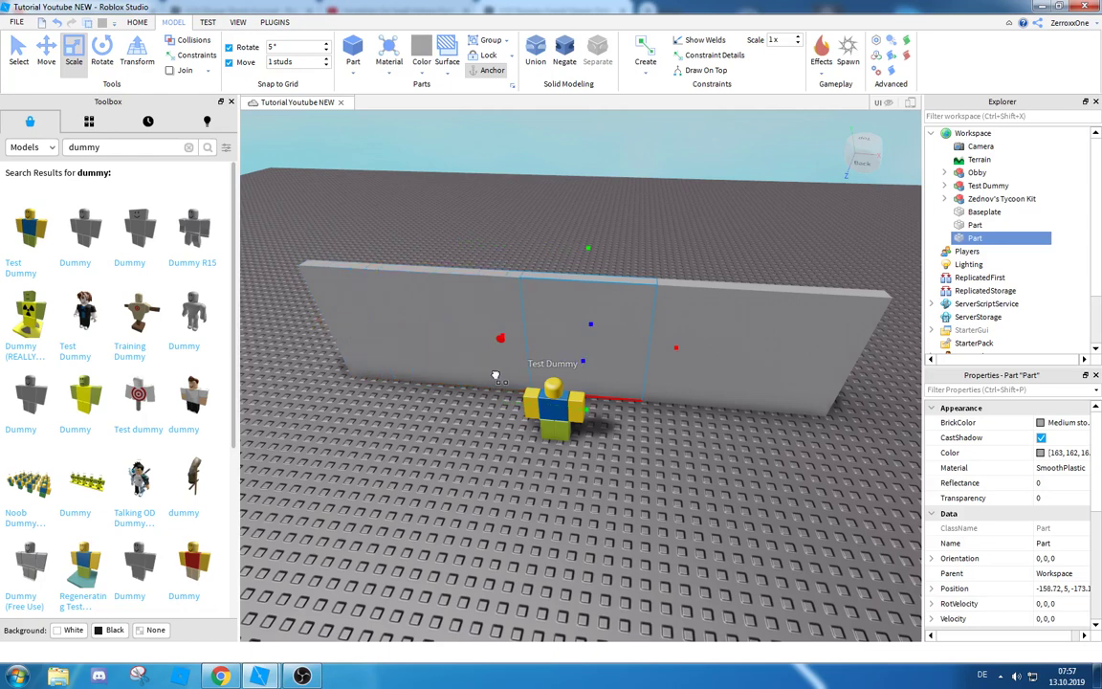
key(Delete)
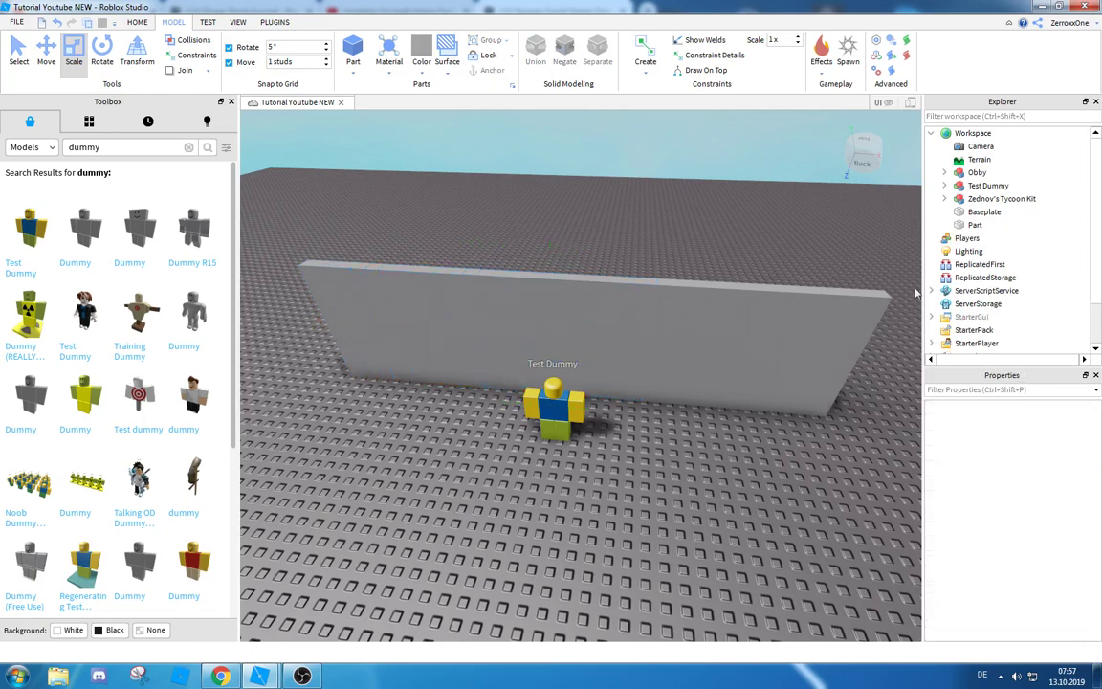
Duplicate the wall part and narrow the copy from both ends to a door-width section behind the Test Dummy.
click(975, 225)
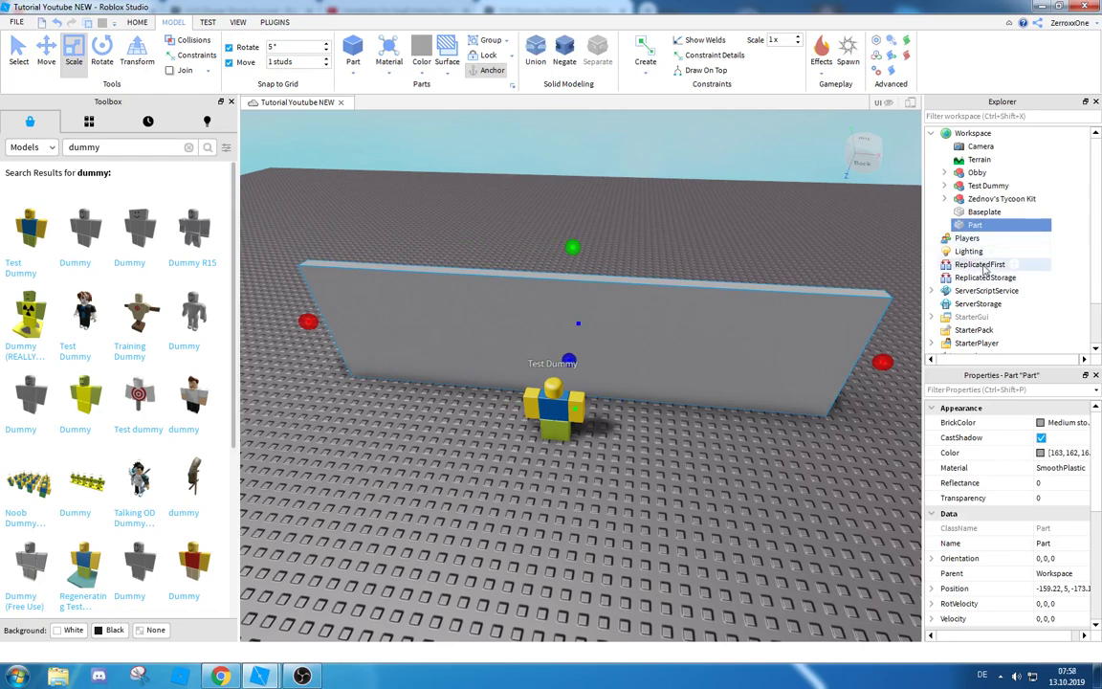
key(ctrl+d)
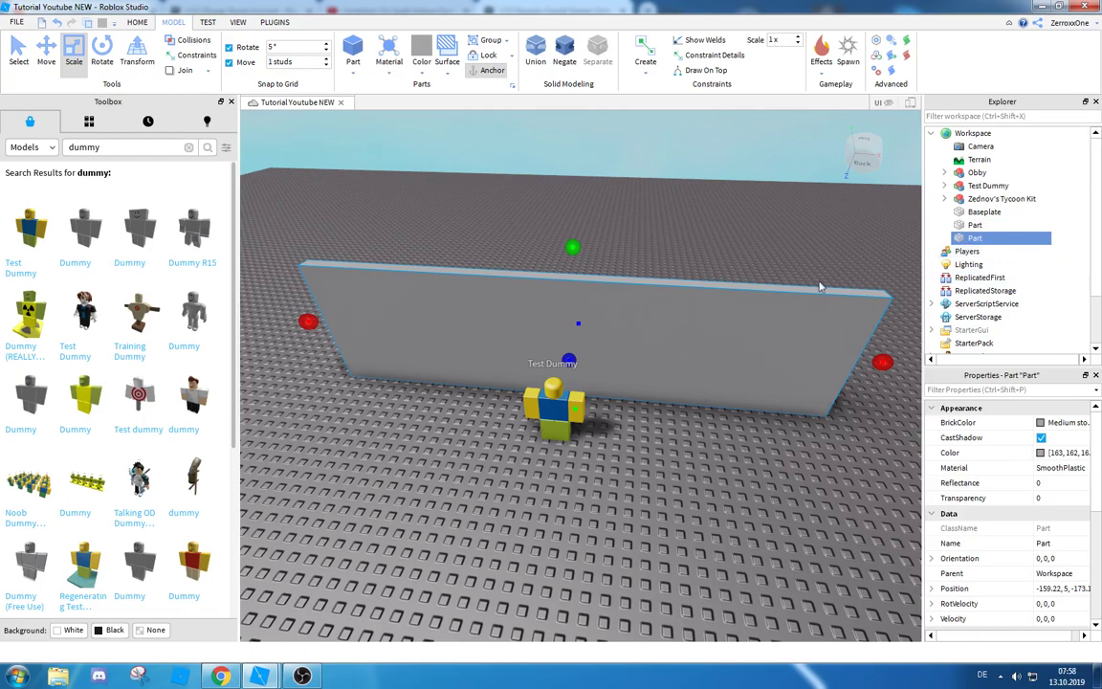
right_drag(780, 285, 752, 316)
key(a)
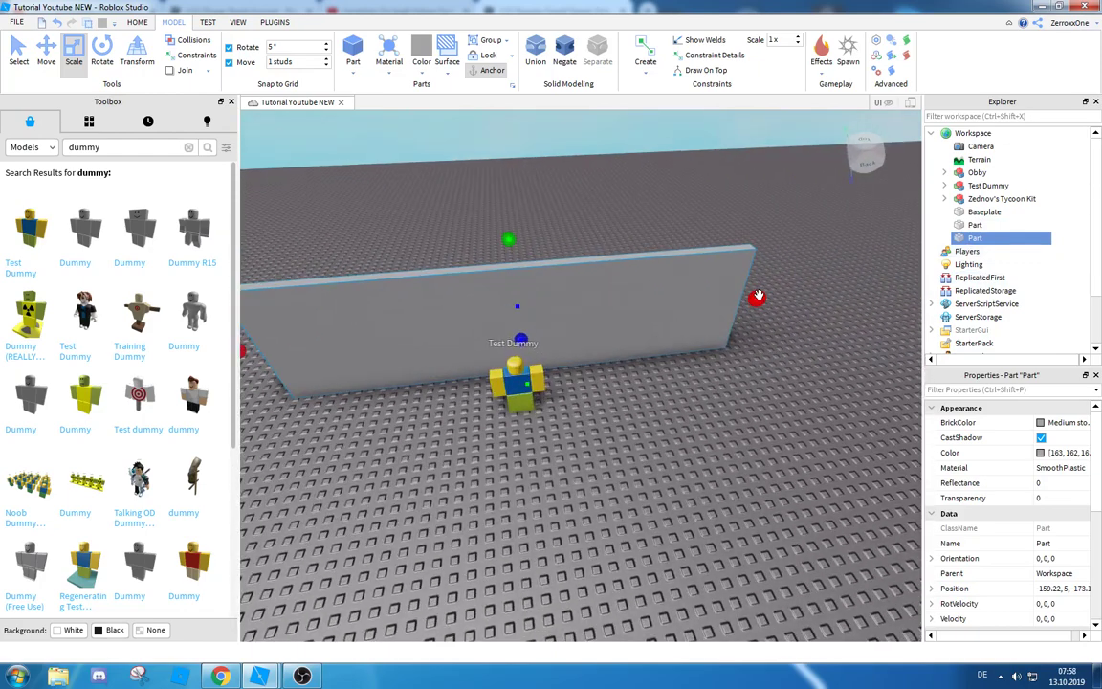
right_drag(545, 327, 402, 357)
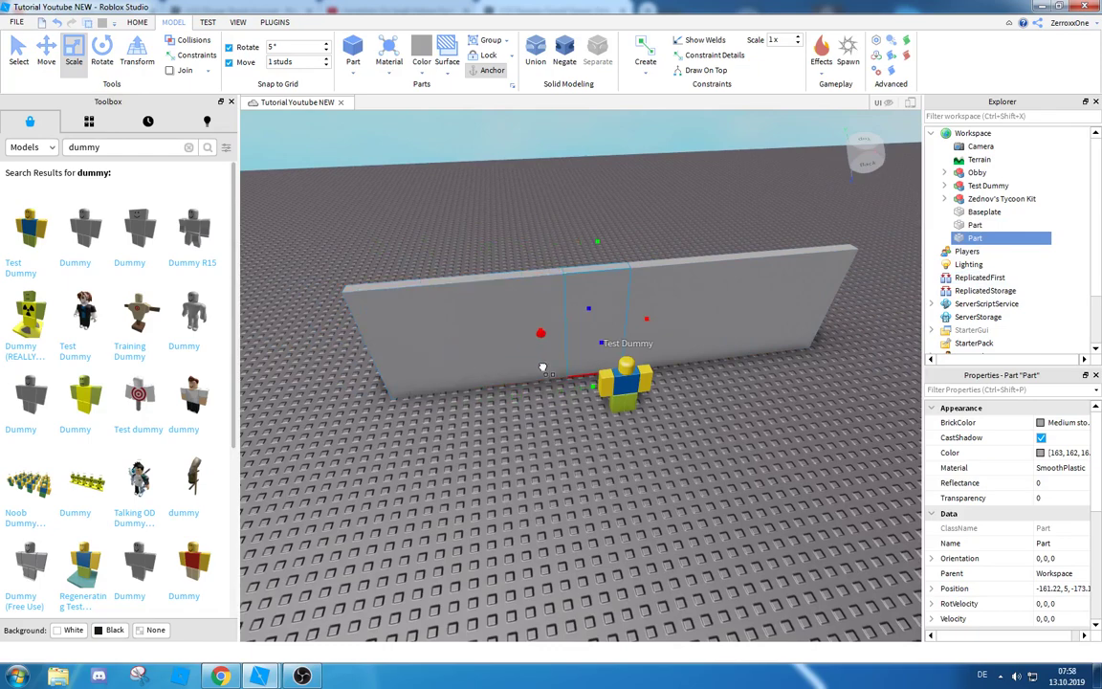
scroll(586, 358, up, 3)
drag(618, 289, 647, 281)
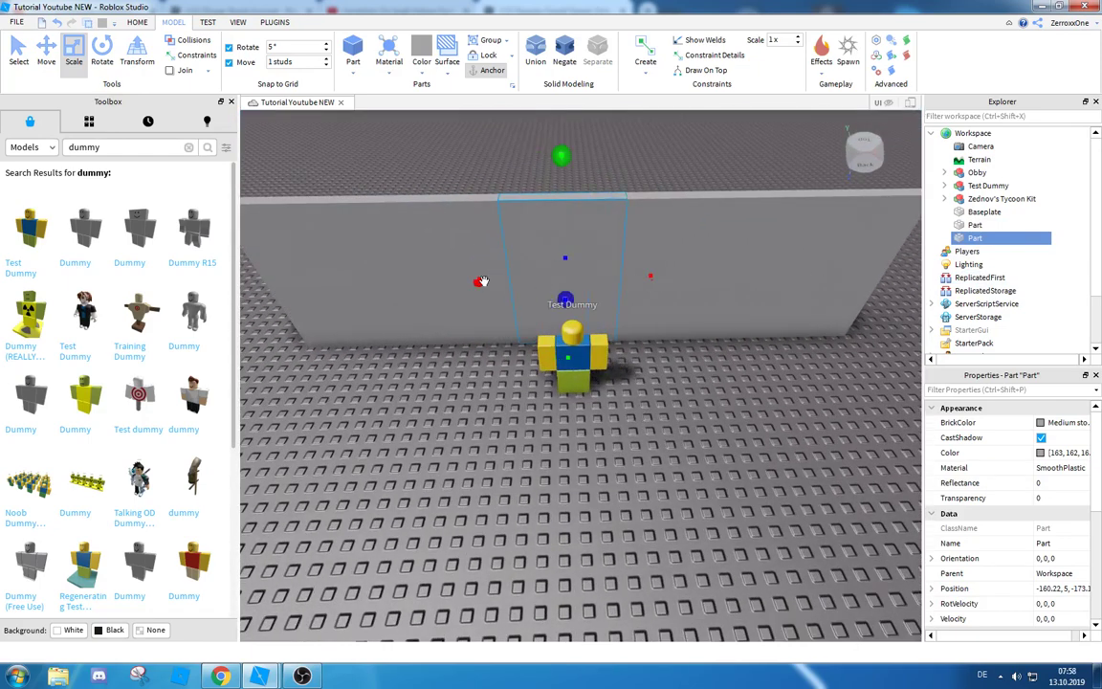
drag(482, 282, 499, 287)
Lower the top of the narrow wall copy by about 3 studs to door height above the Test Dummy.
right_drag(538, 336, 538, 331)
key(w)
key(a)
key(d)
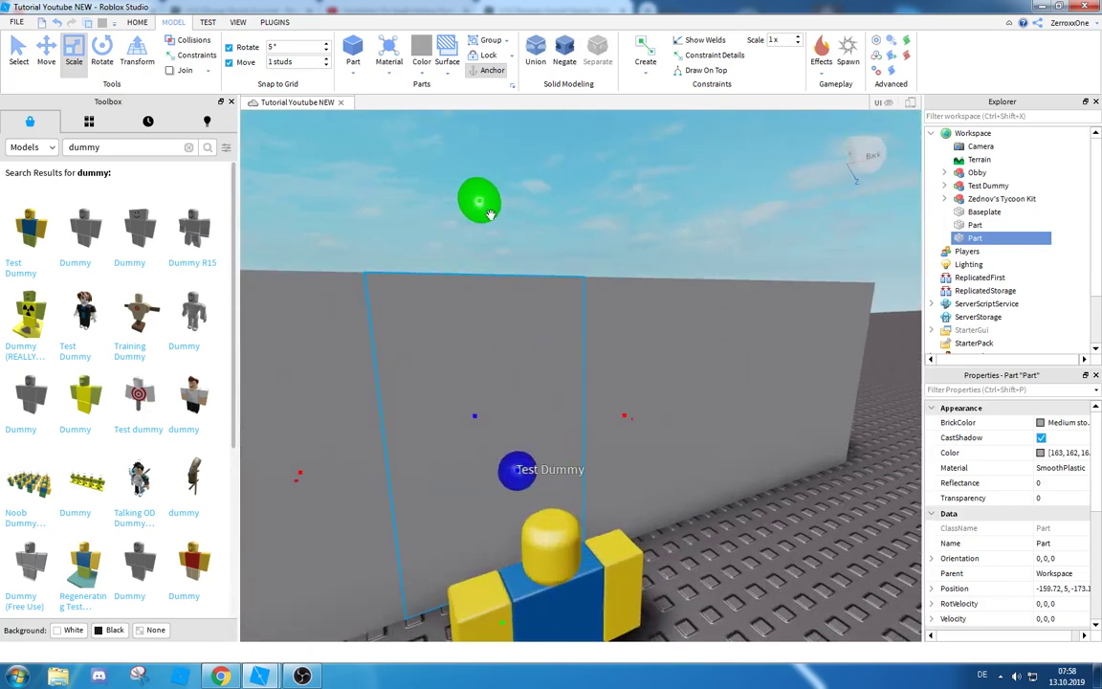
drag(487, 211, 507, 276)
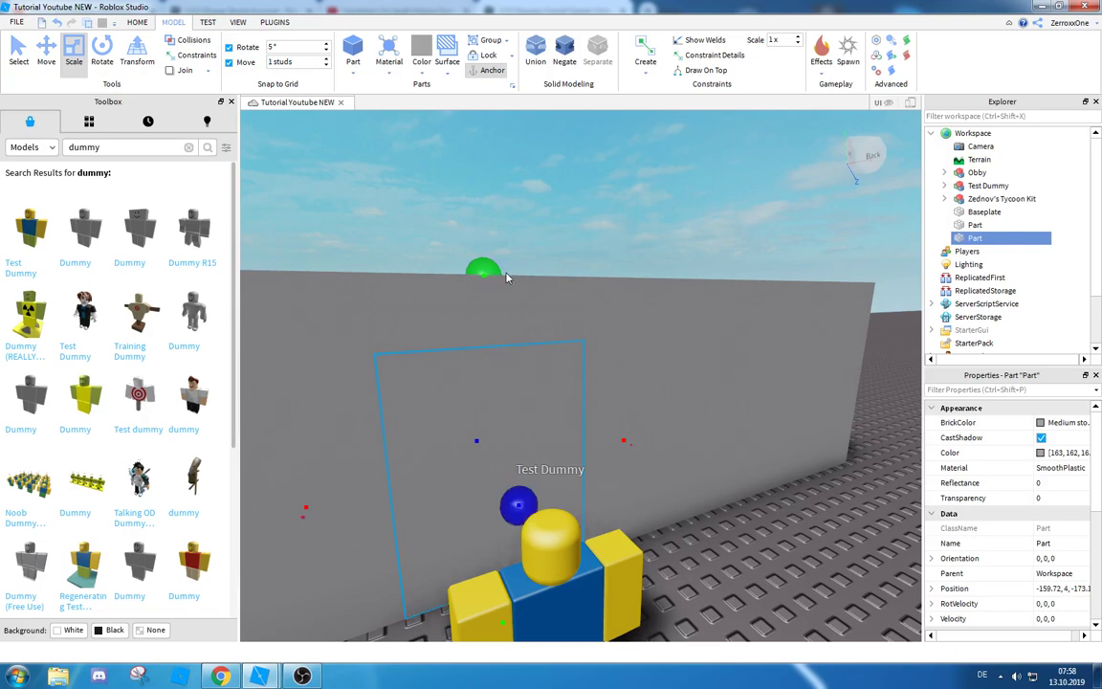
right_drag(612, 367, 610, 362)
key(d)
drag(559, 299, 559, 321)
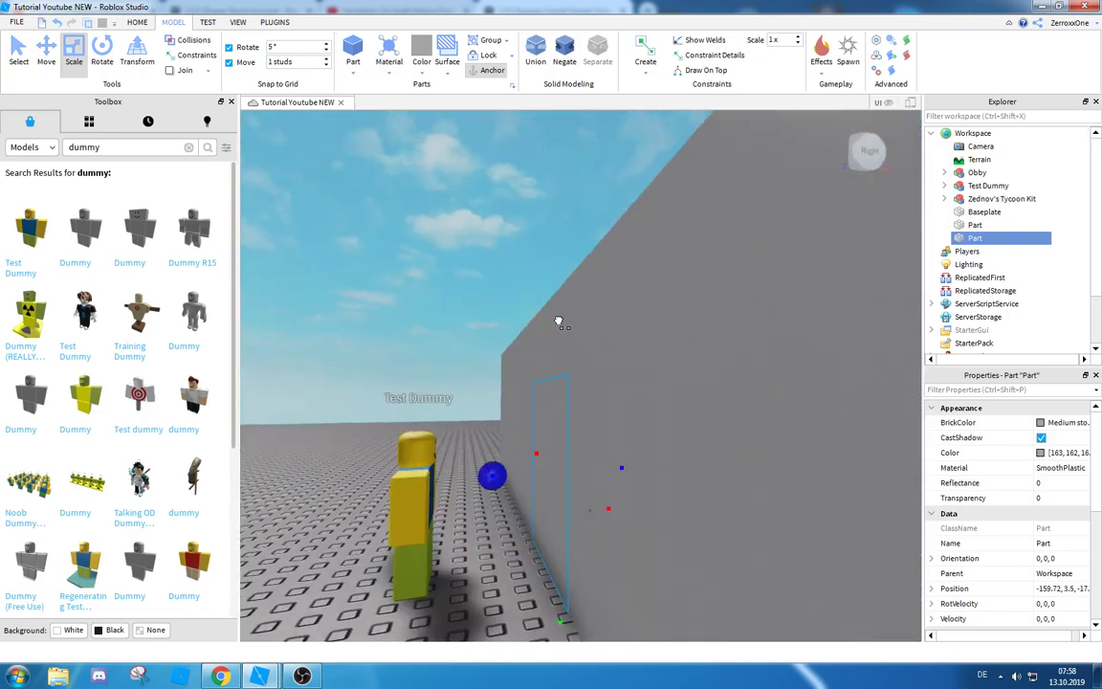
Thicken the door part so it projects from the wall, and extend its underside about 1 stud downward.
key(s)
right_drag(559, 375, 557, 375)
scroll(559, 374, up, 3)
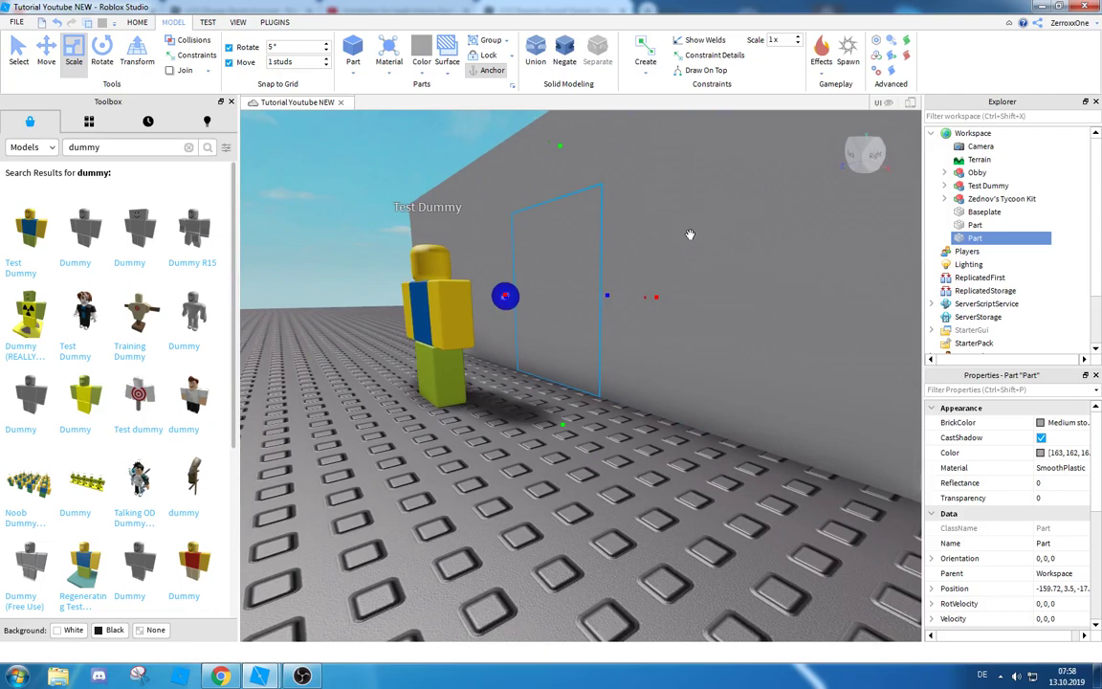
right_drag(513, 285, 537, 259)
drag(536, 259, 526, 265)
key(a)
key(w)
right_drag(716, 347, 715, 348)
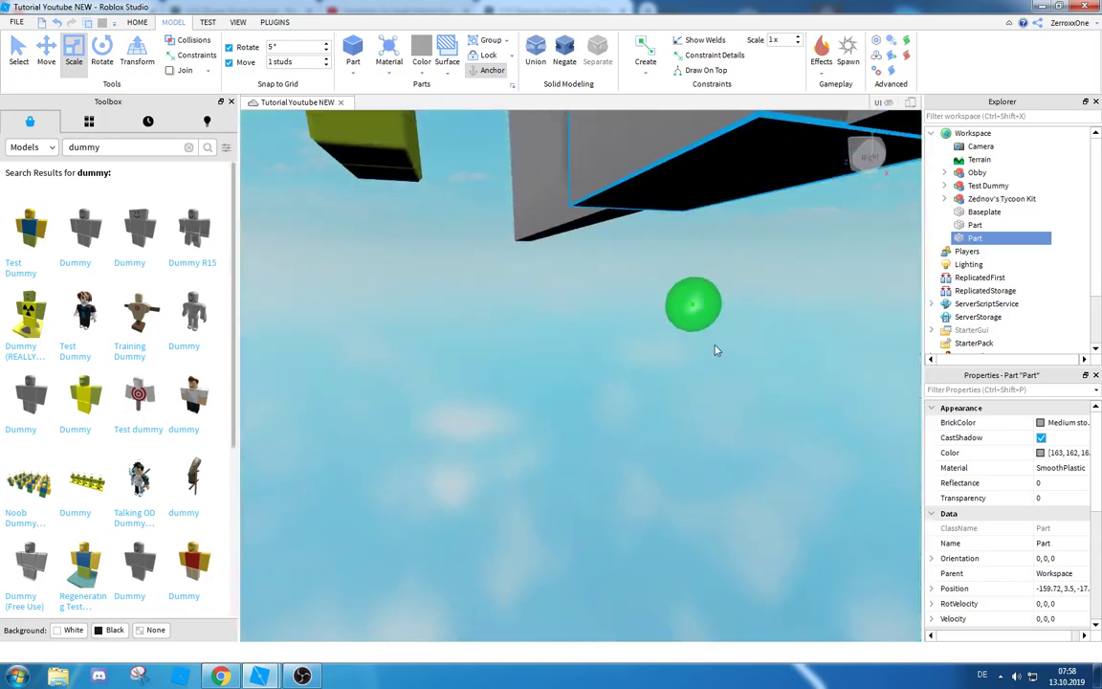
drag(699, 307, 703, 371)
right_drag(703, 372, 697, 380)
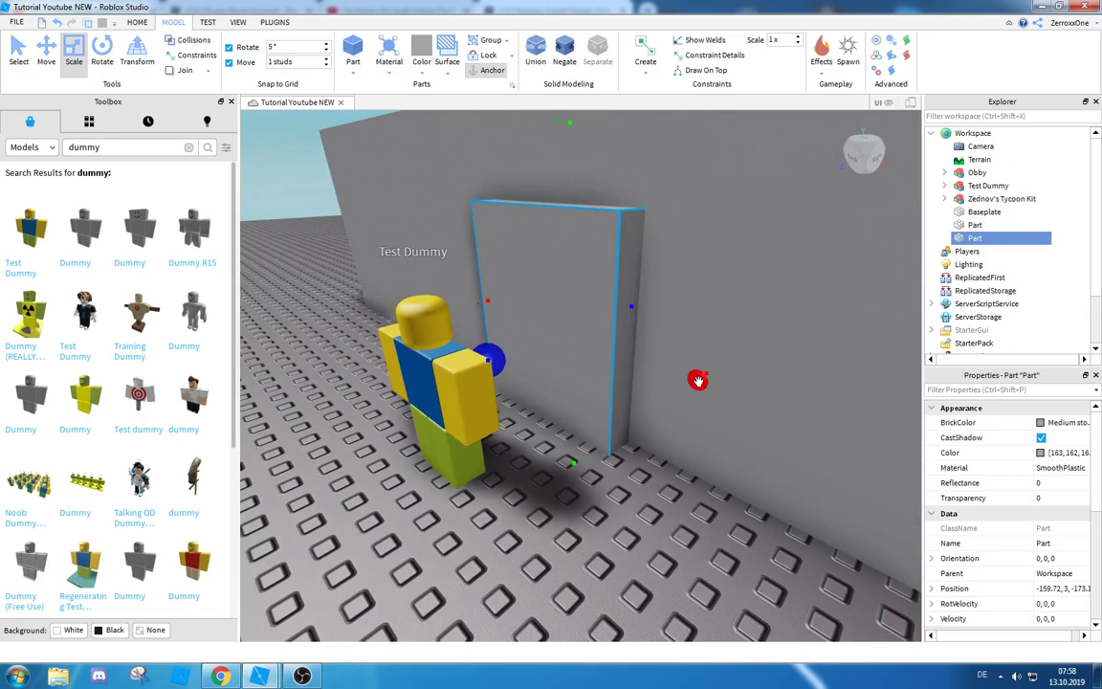
Rename the door-shaped part as Tür.
key(s)
right_drag(583, 425, 595, 427)
key(a)
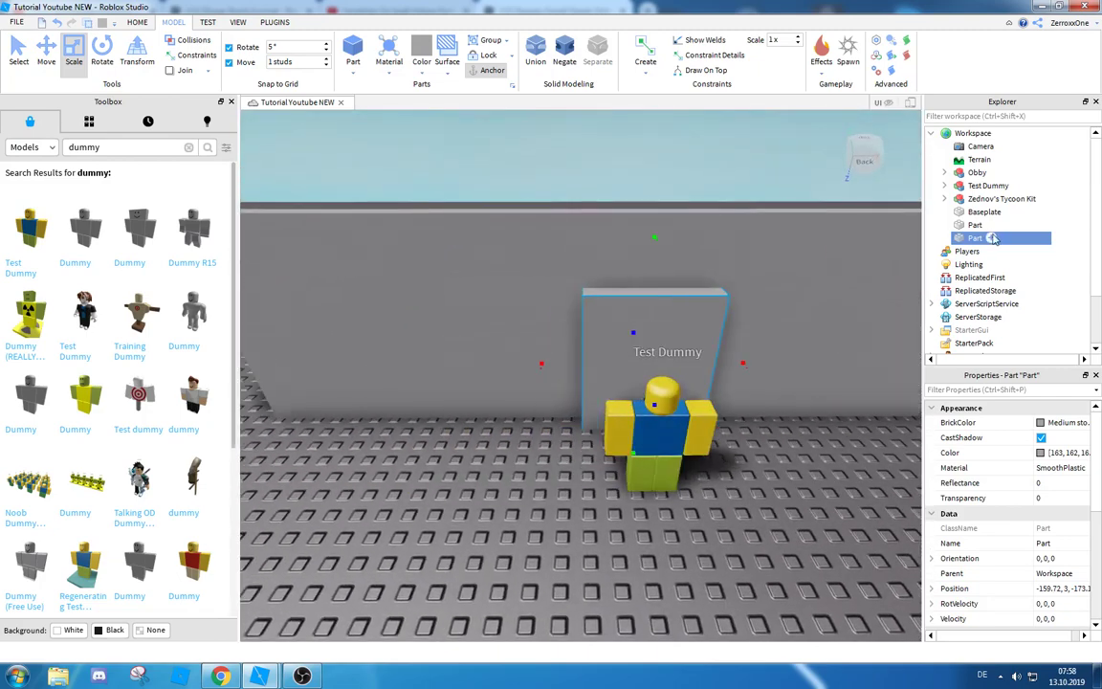
click(976, 239)
text(Tür)
key(Return)
Duplicate the Tür part and shift the copy 13 studs along the wall, away from the Test Dummy.
right_drag(703, 444, 704, 446)
key(d)
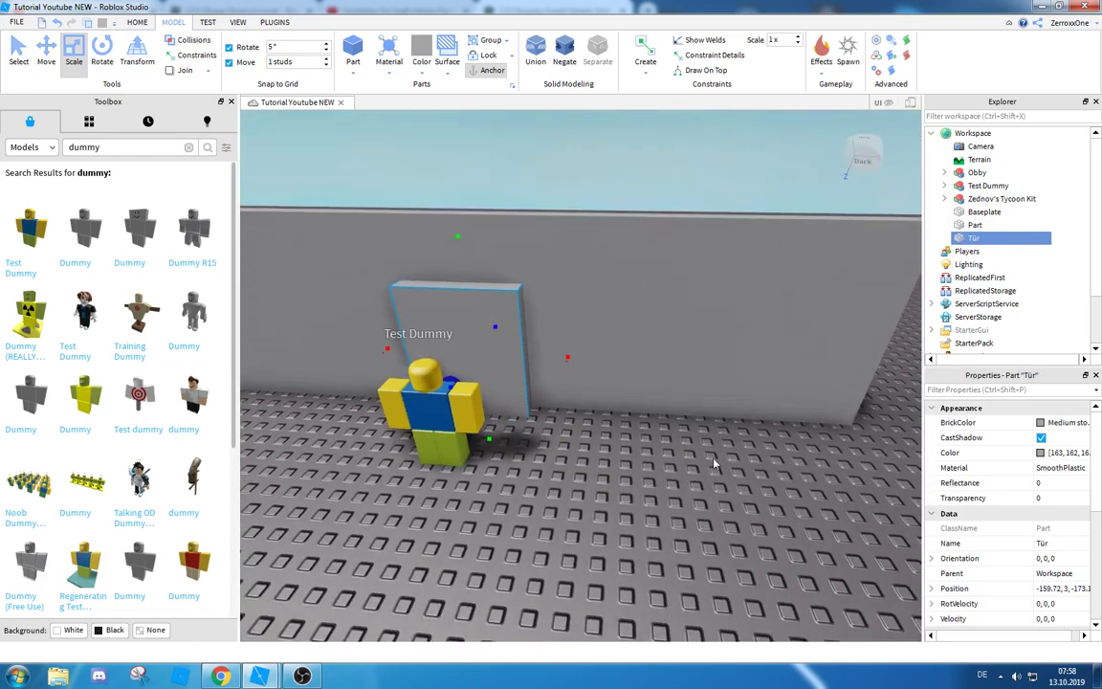
key(ctrl+d)
key(ctrl+2)
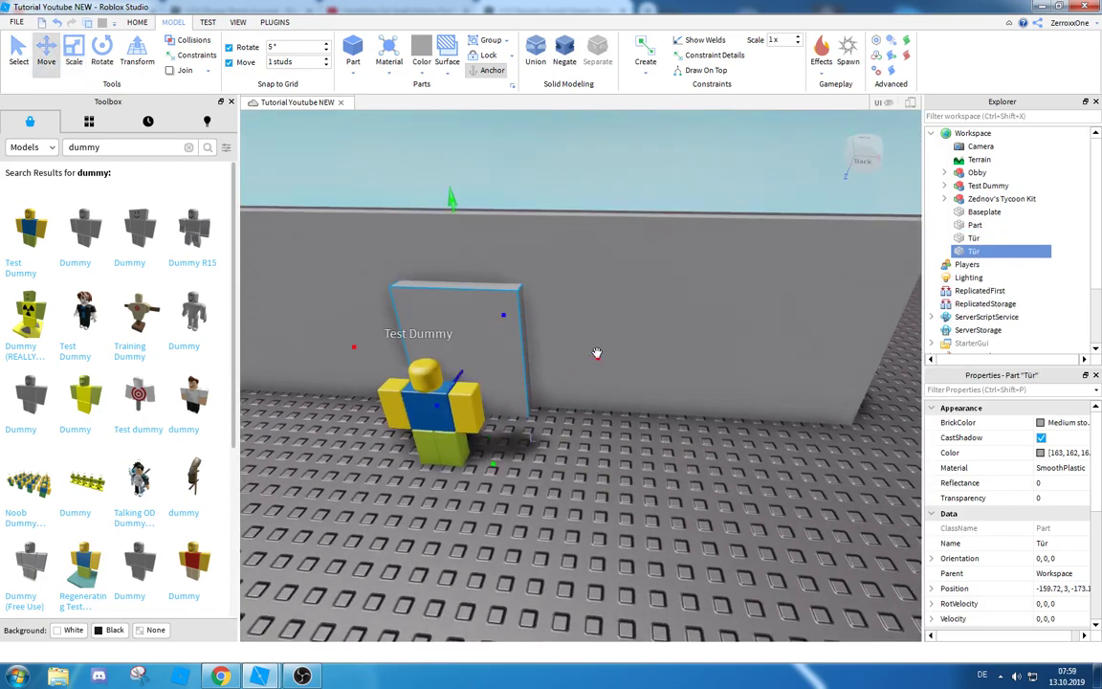
drag(597, 354, 718, 368)
key(d)
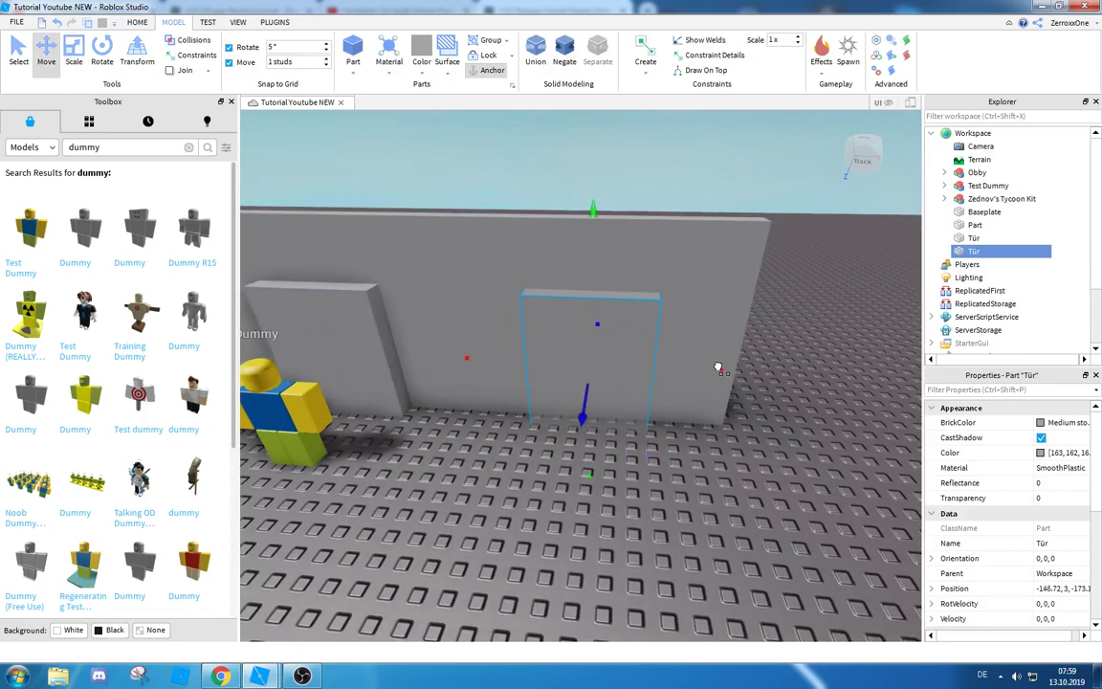
Scale the copied door into a window by raising its lower edge about 4 studs and narrowing it about 2 studs.
right_drag(569, 394, 569, 394)
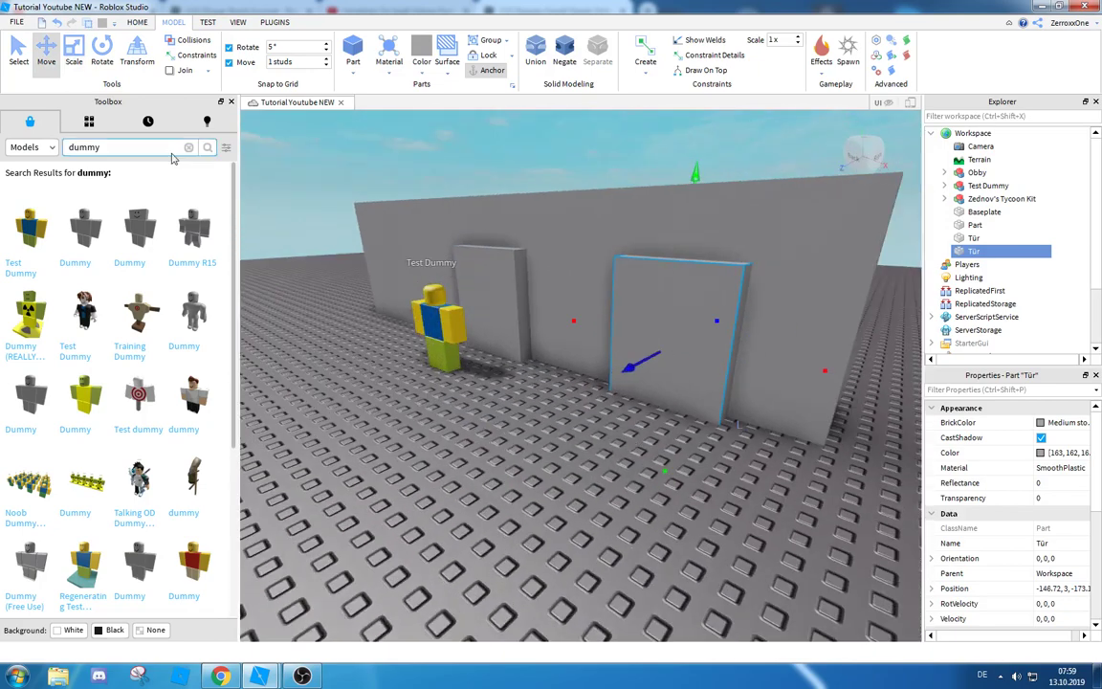
key(ctrl+3)
mouse_move(669, 446)
mouse_down()
mouse_move(669, 394)
mouse_move(685, 380)
mouse_up()
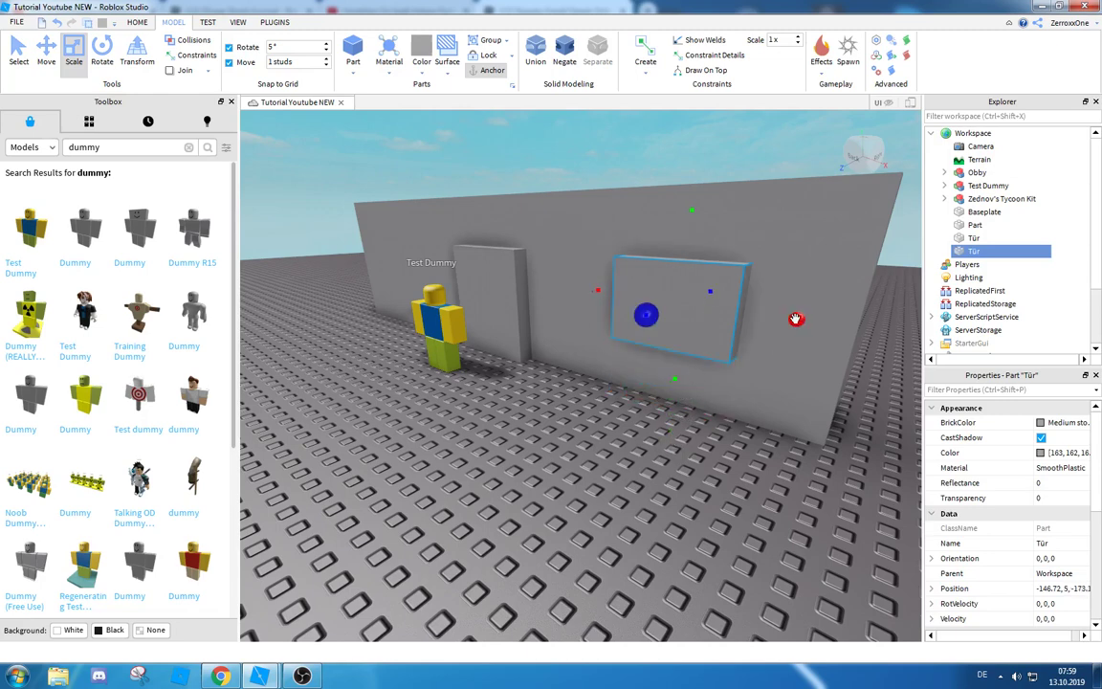
drag(795, 319, 747, 317)
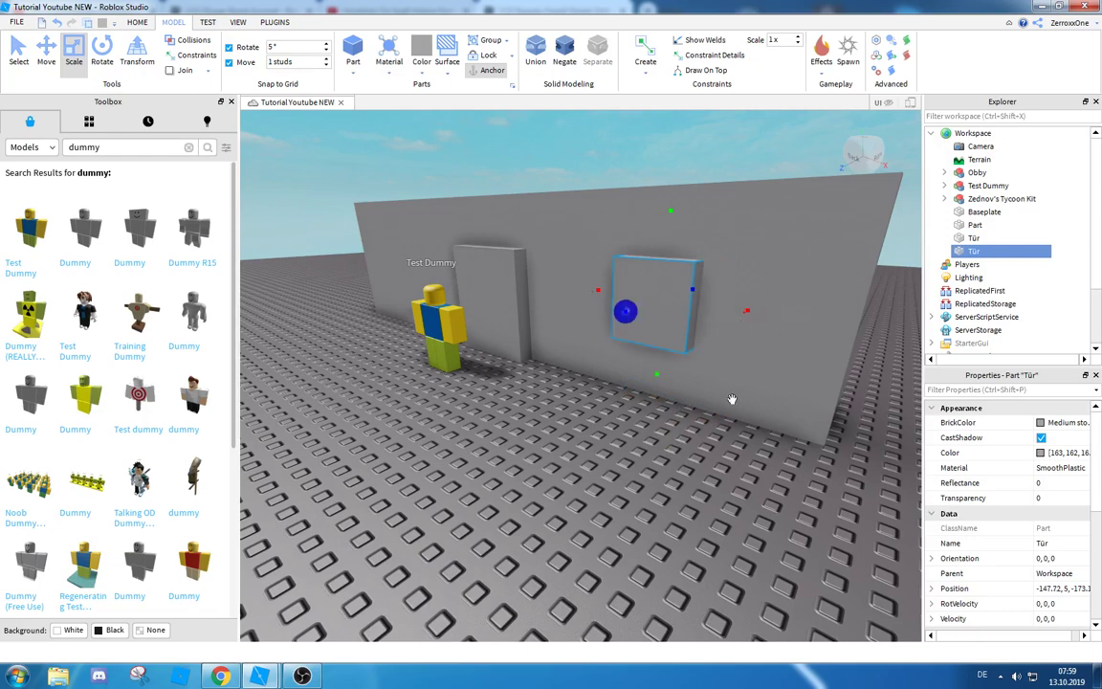
Duplicate the window part and shift the copy 24 studs along the wall to the other side of the door.
scroll(741, 414, down, 4)
right_drag(731, 398, 717, 427)
scroll(741, 413, up, 4)
key(s)
key(a)
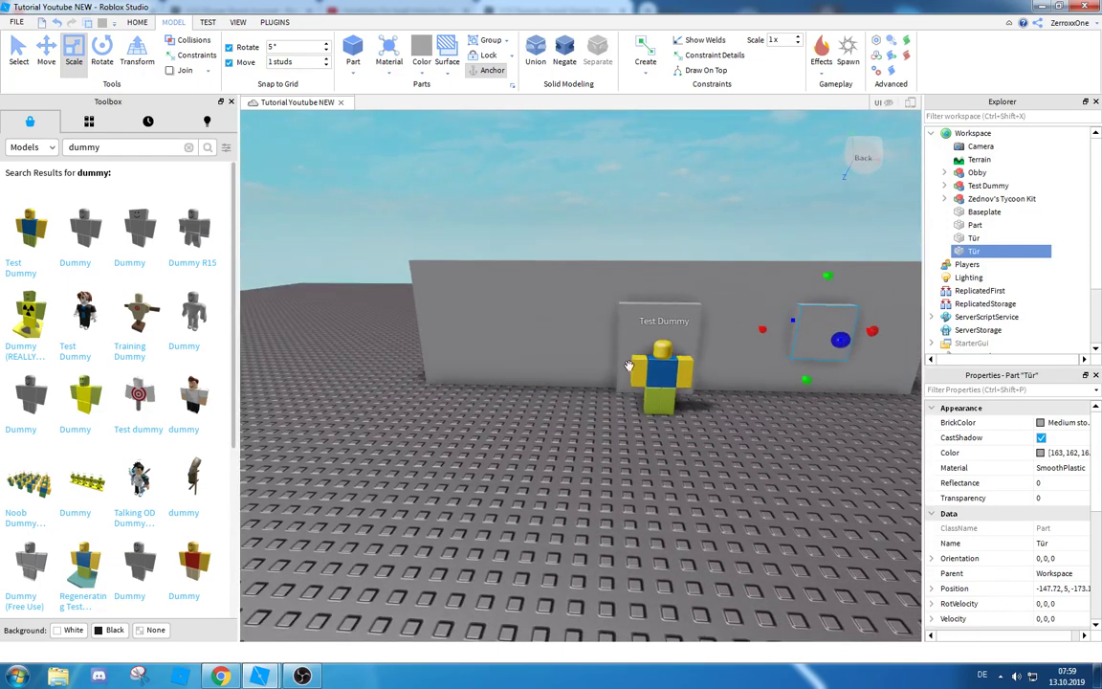
click(48, 53)
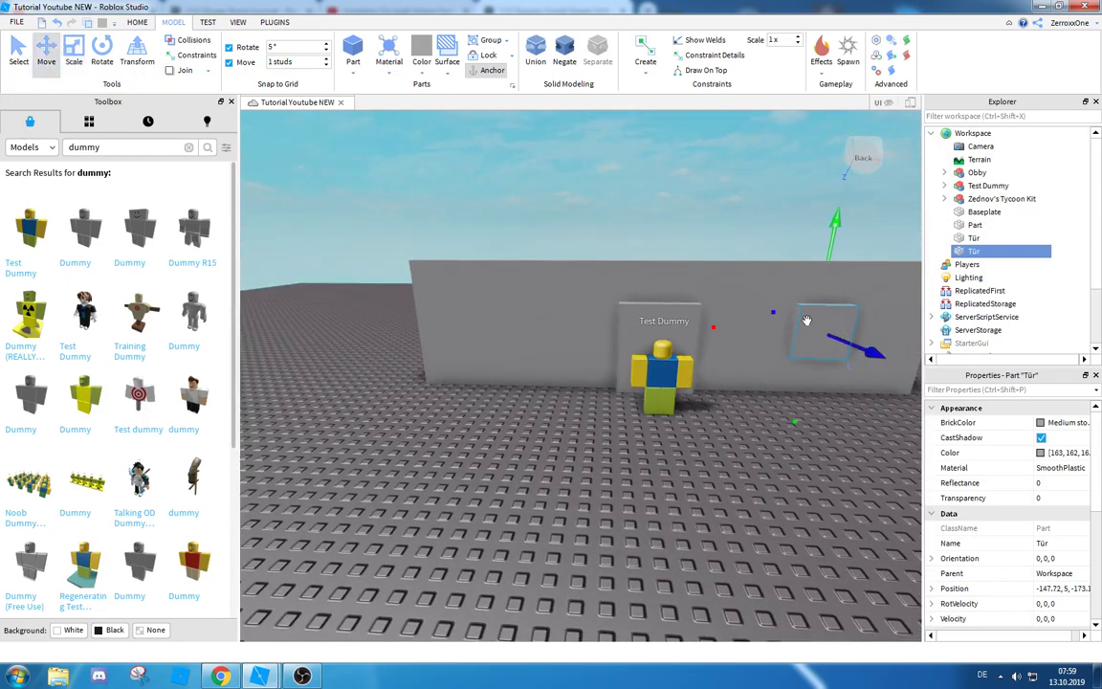
key(ctrl+d)
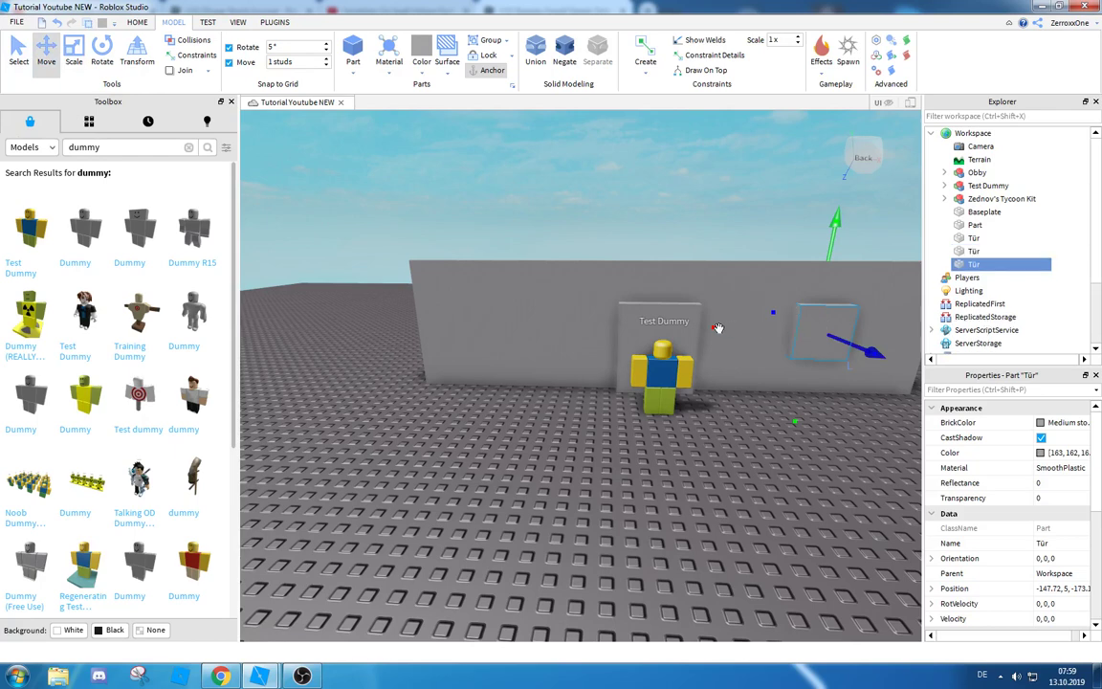
drag(727, 328, 414, 327)
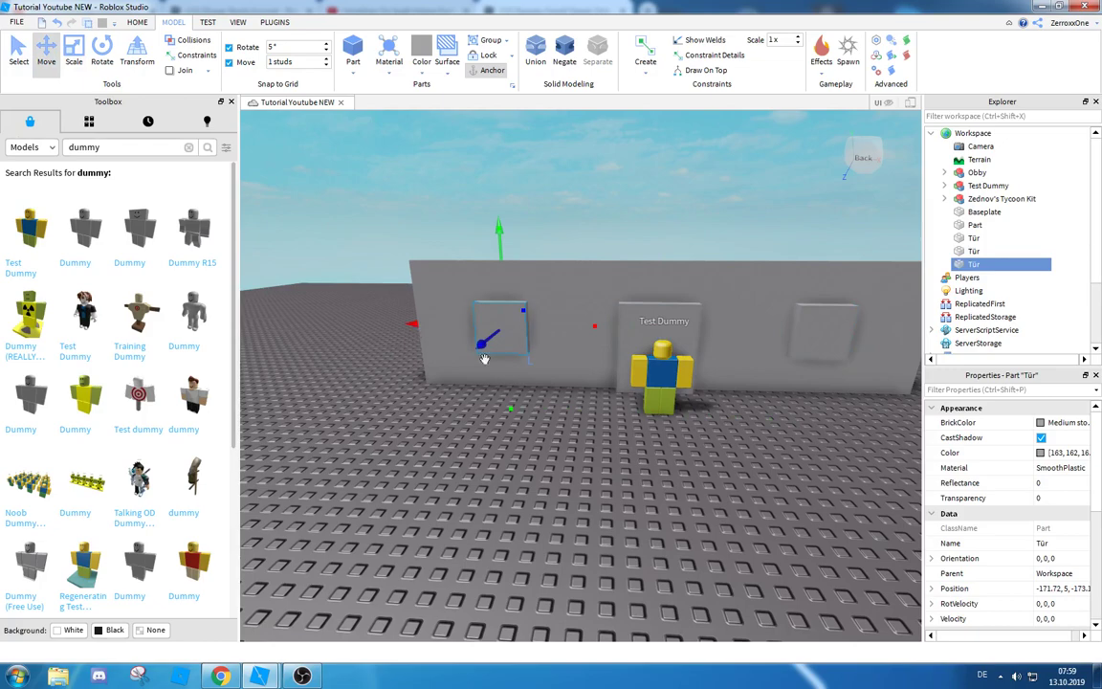
Examine the placement of the door and the two windows on the wall from several distances and angles.
scroll(485, 357, down, 5)
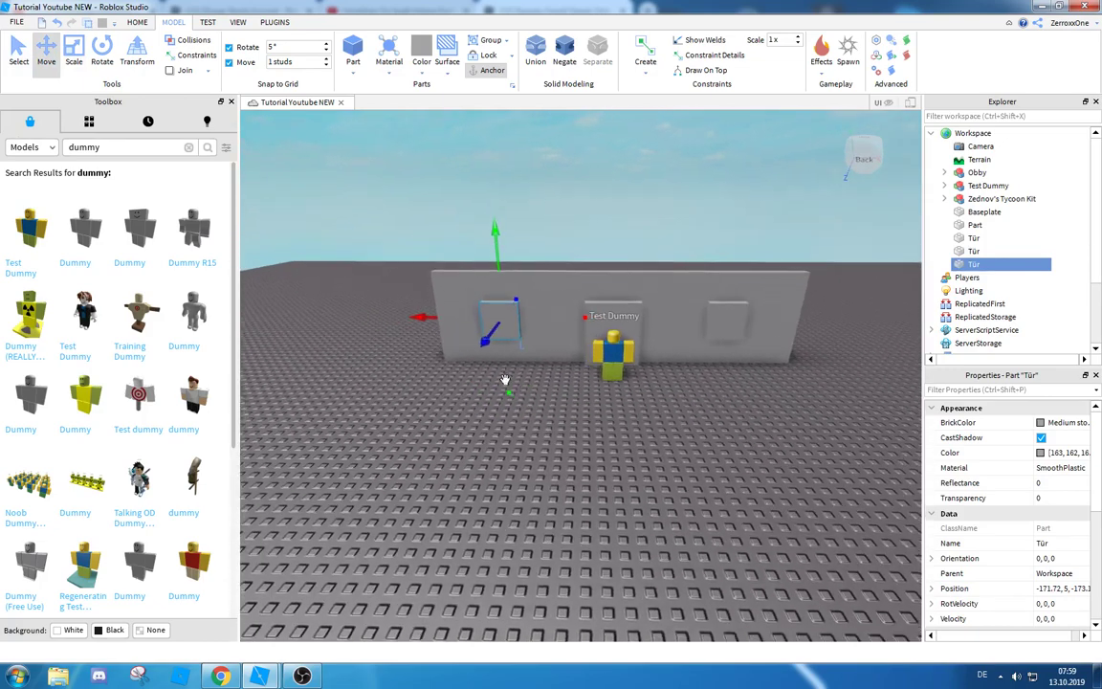
key(w)
right_drag(505, 380, 506, 370)
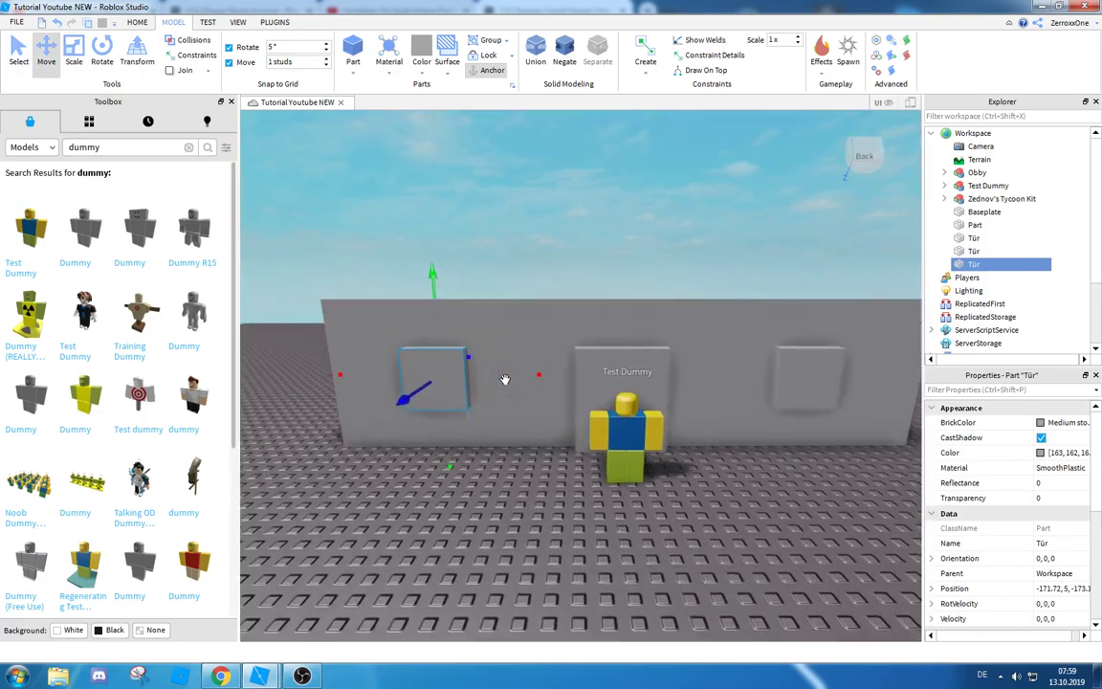
key(s)
key(d)
key(a)
key(s)
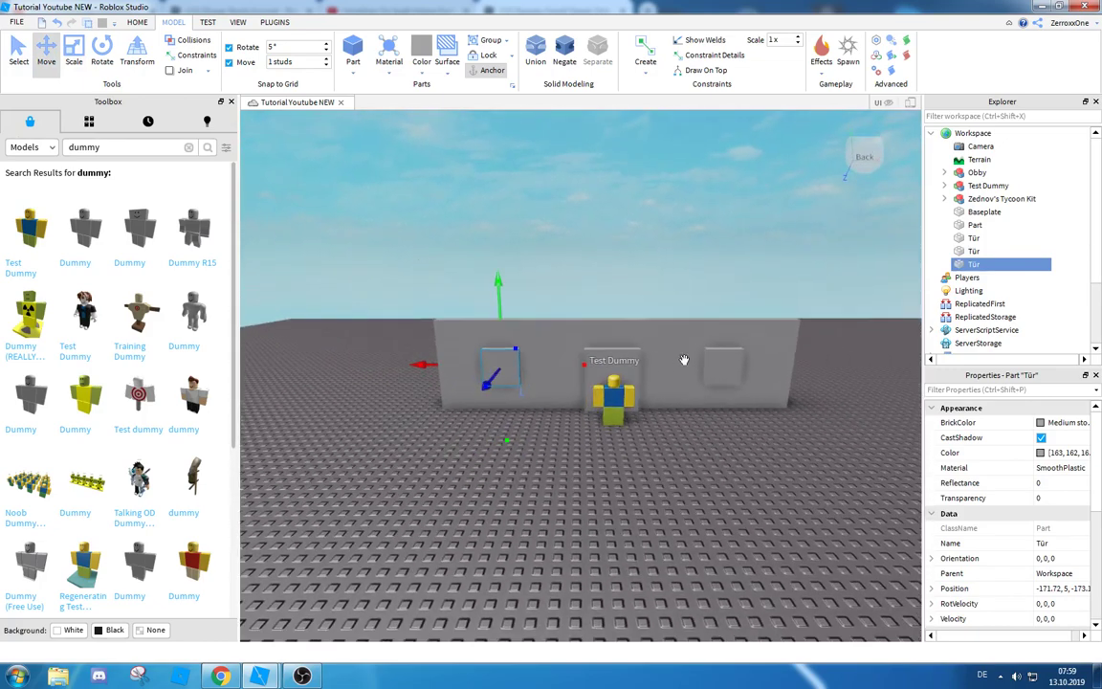
key(d)
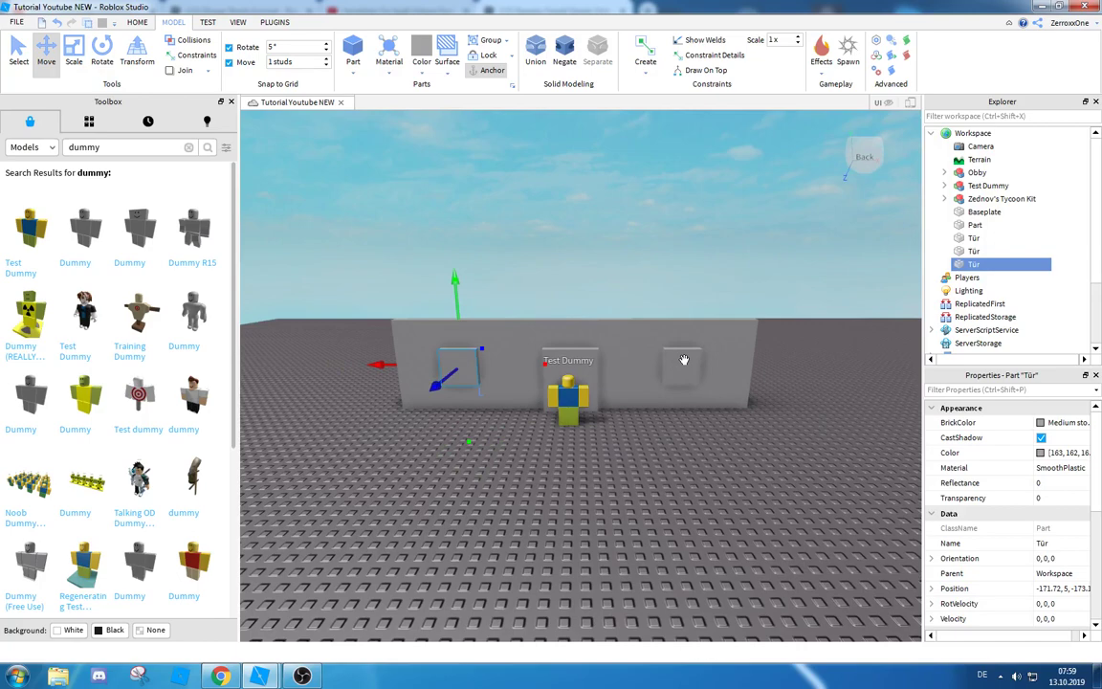
key(w)
key(s)
key(d)
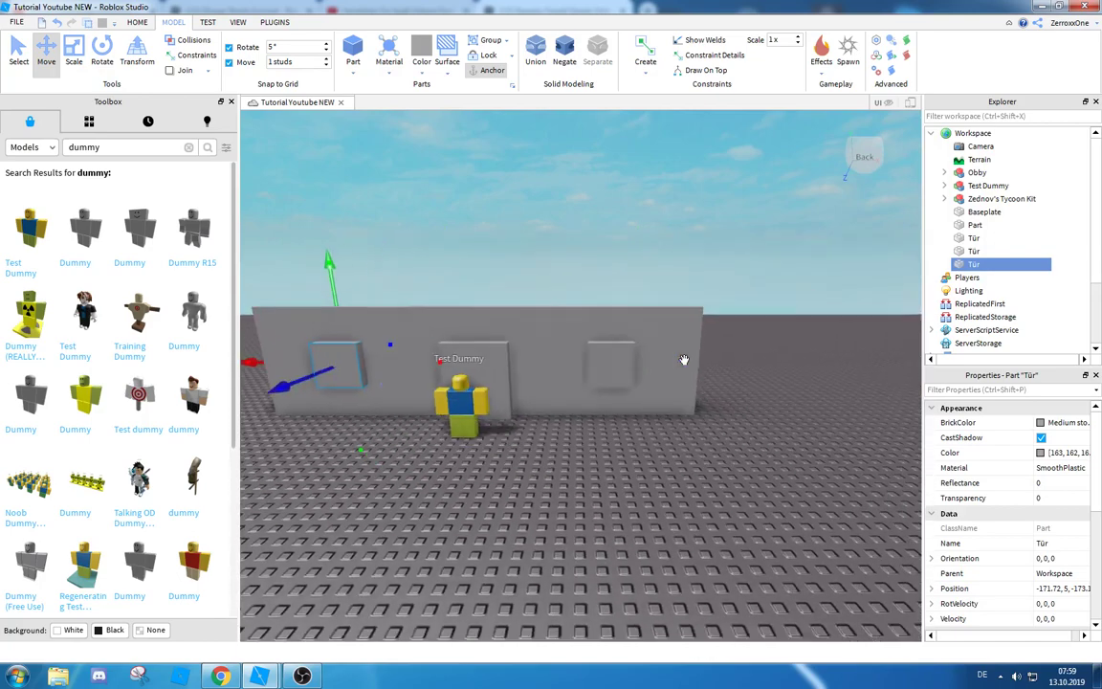
key(w)
key(a)
right_drag(686, 340, 685, 342)
key(s)
key(d)
key(w)
key(d)
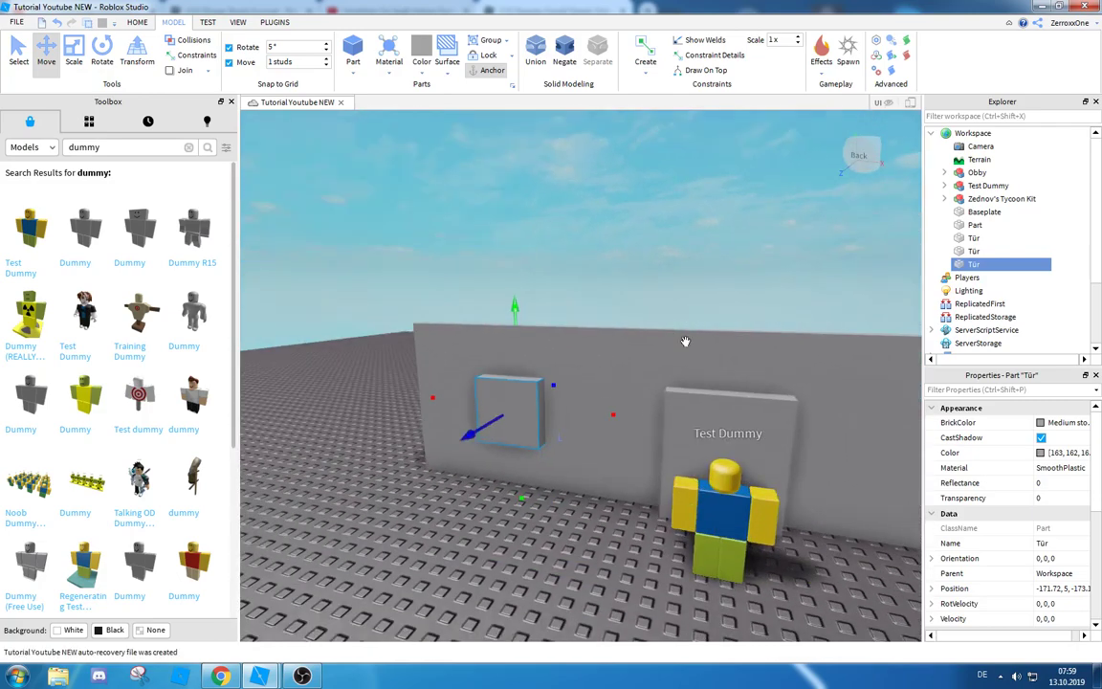
key(s)
Rename both window parts together as fenster.
ctrl+click(974, 250)
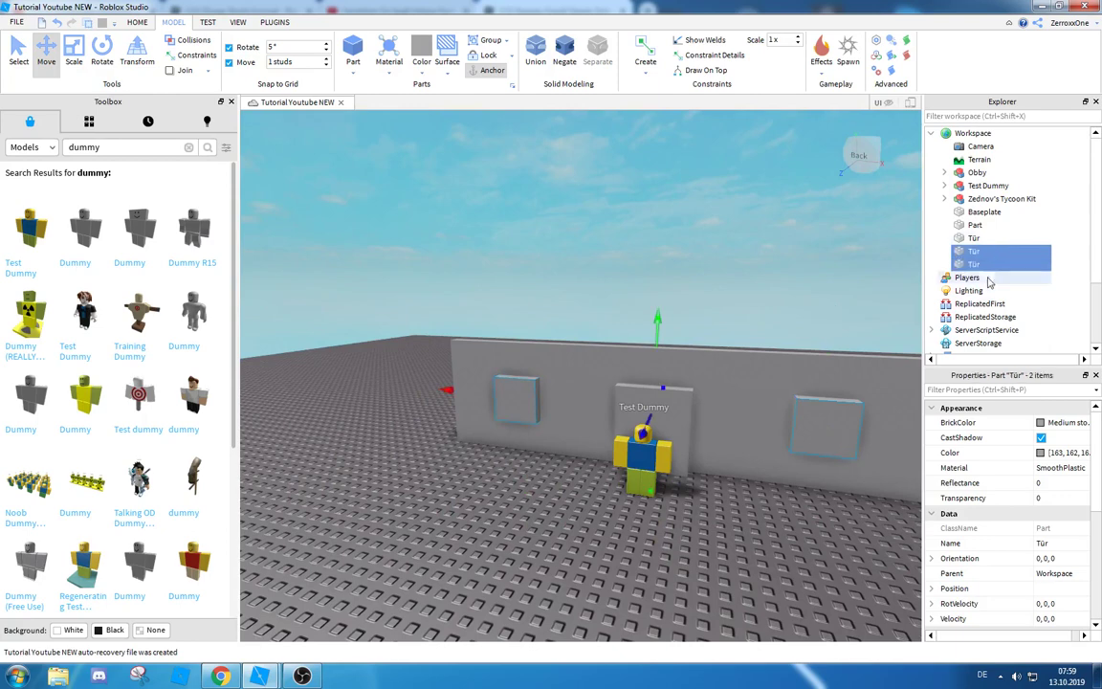
click(1053, 543)
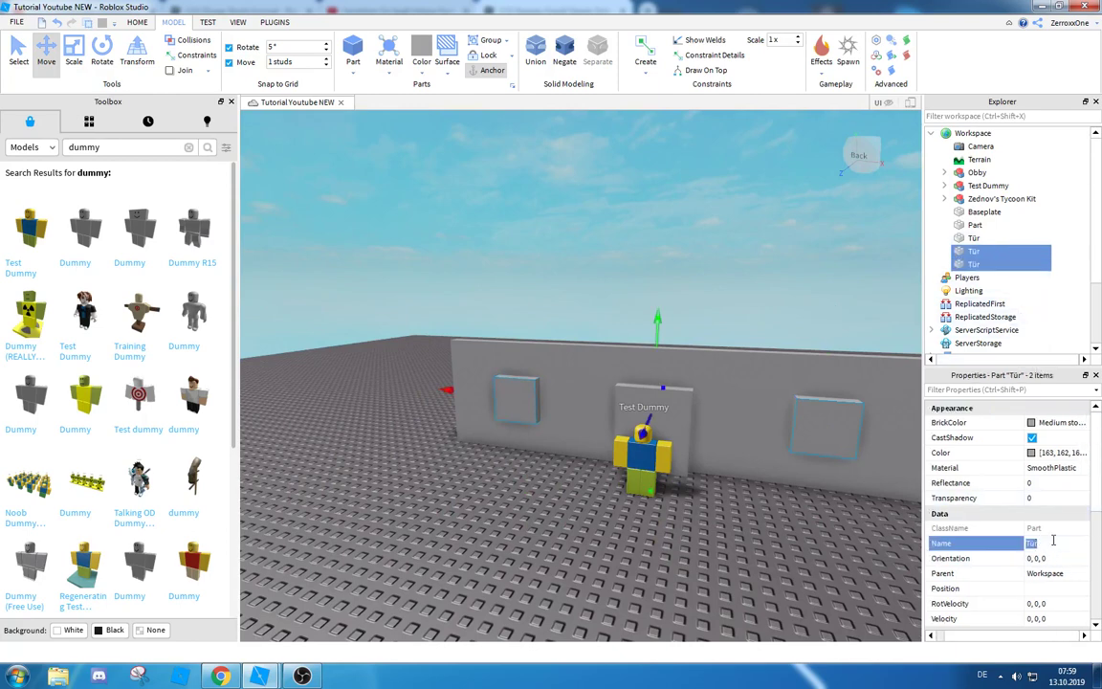
key(Return)
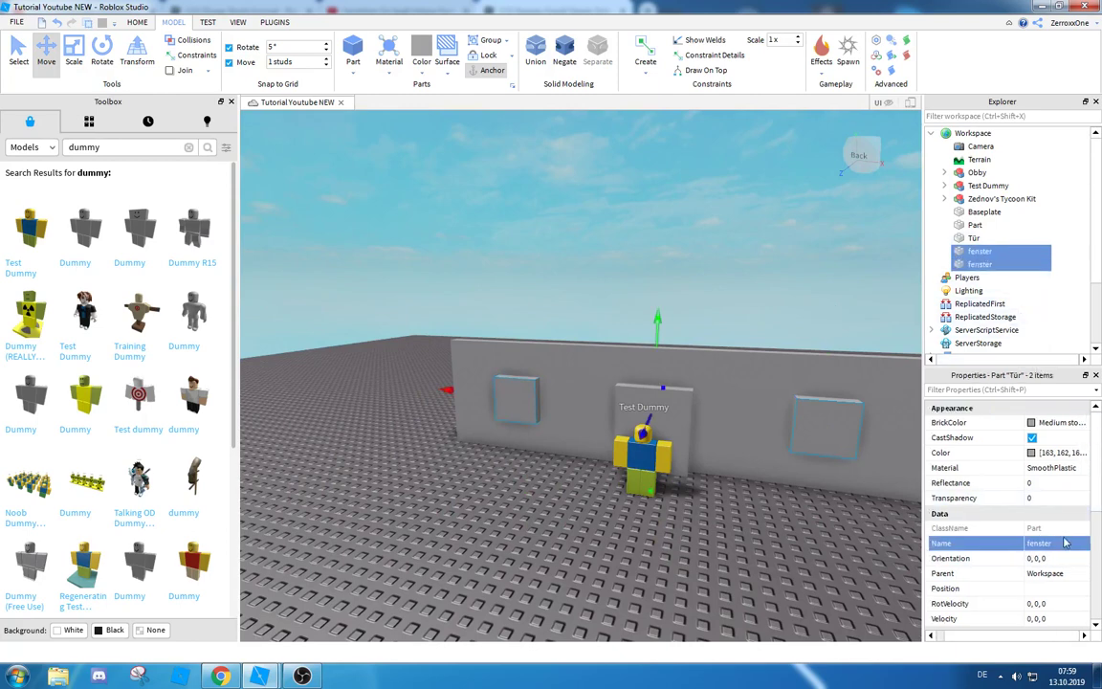
Add the Tür part to the two selected fenster parts and negate all three.
key(a)
right_drag(706, 452, 706, 452)
key(w)
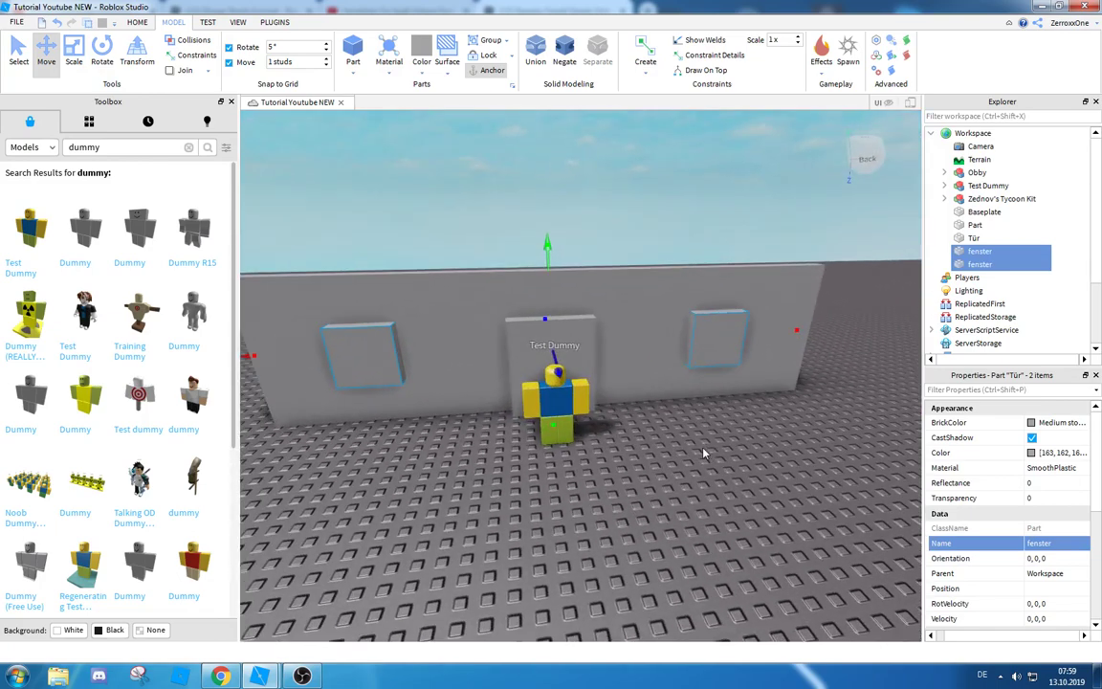
ctrl+click(581, 337)
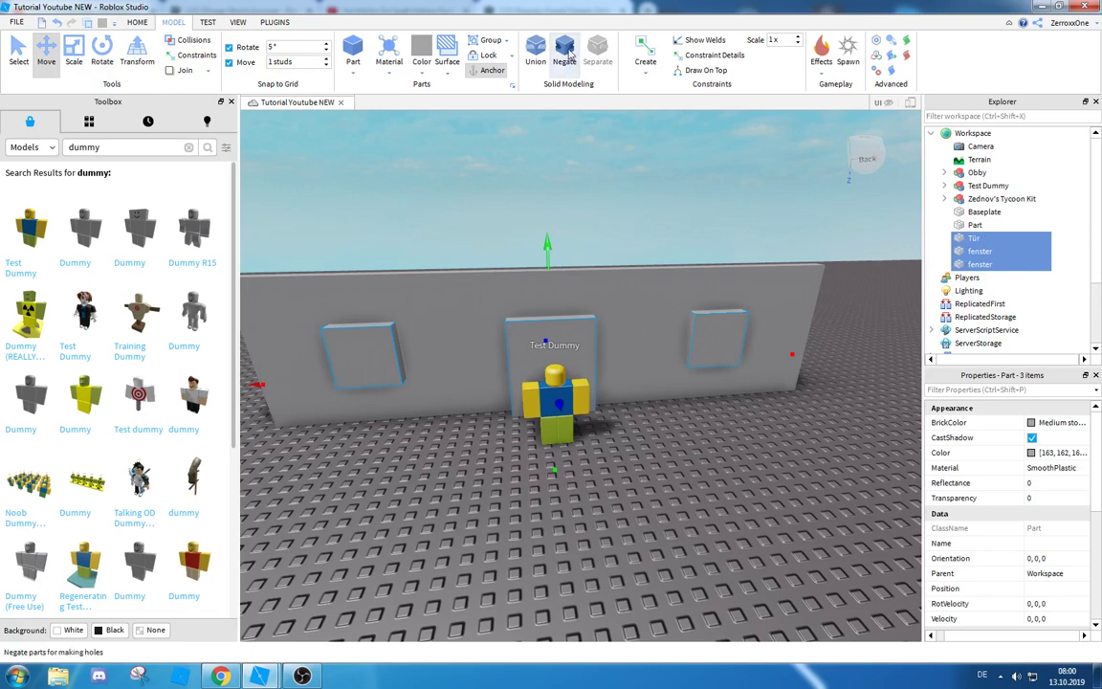
click(565, 57)
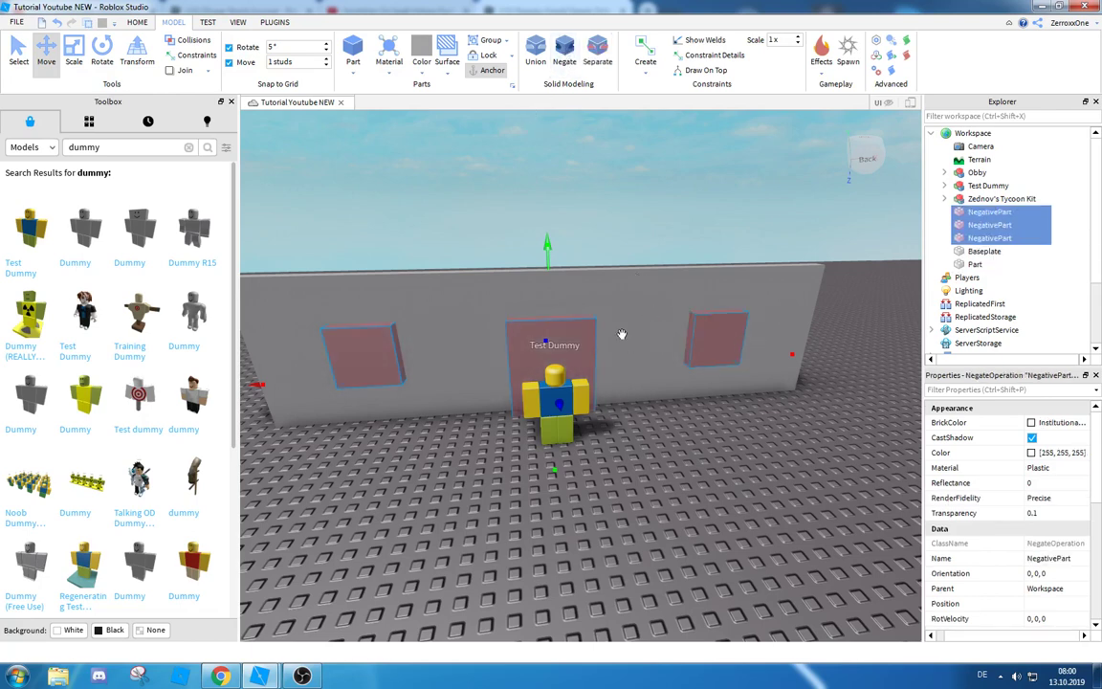
Union the wall part with the three negative parts to cut out the door and both windows.
click(664, 288)
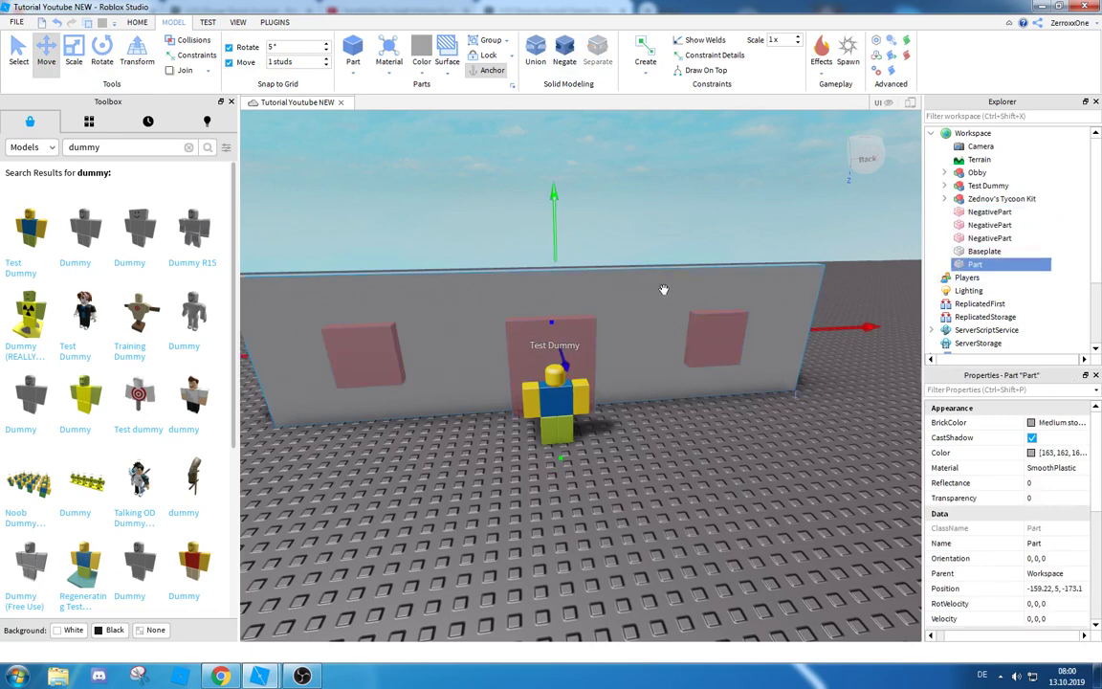
ctrl+click(989, 237)
ctrl+click(989, 225)
ctrl+click(989, 213)
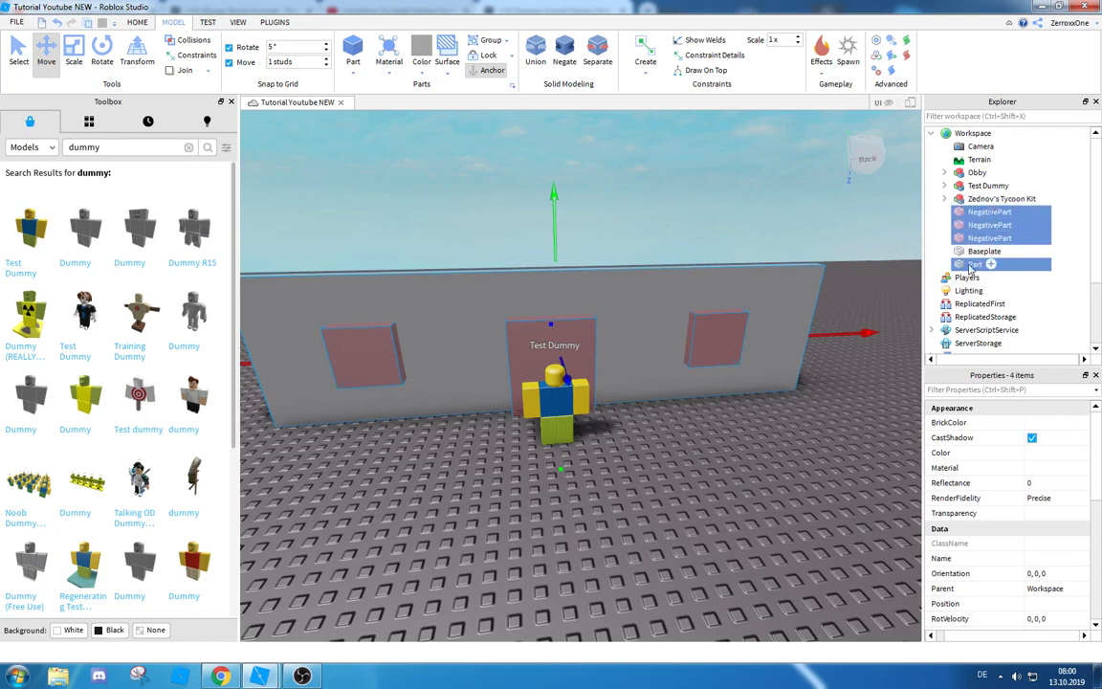
click(538, 53)
right_drag(687, 255, 687, 255)
Move the Test Dummy model away from the front of the wall and off to the side of the doorway.
click(566, 400)
right_drag(612, 454, 612, 454)
key(s)
drag(673, 409, 761, 584)
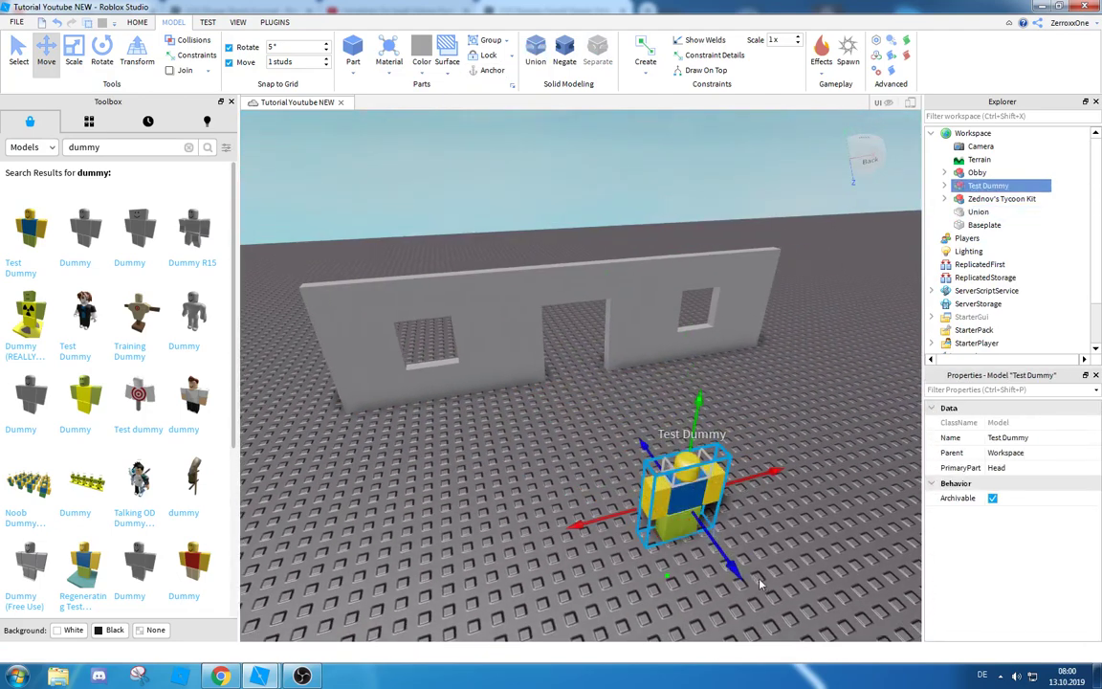
drag(750, 476, 844, 445)
right_drag(713, 465, 714, 466)
key(w)
key(a)
key(s)
key(w)
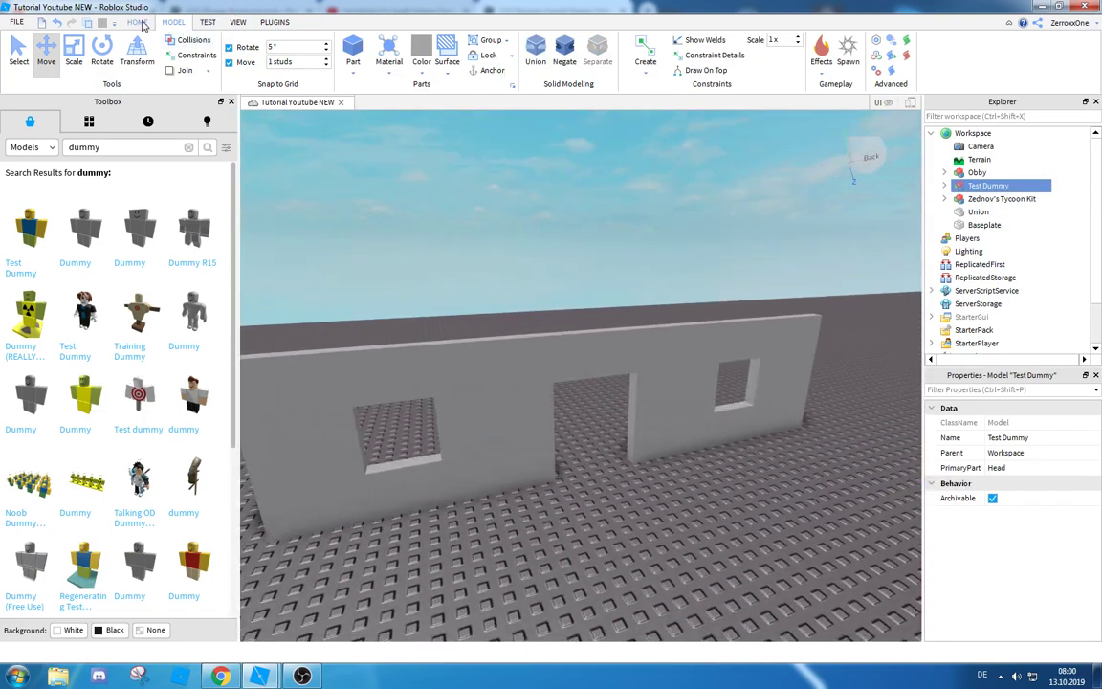
Run a short play test, look around from the obby spawn platform, and stop it.
click(207, 22)
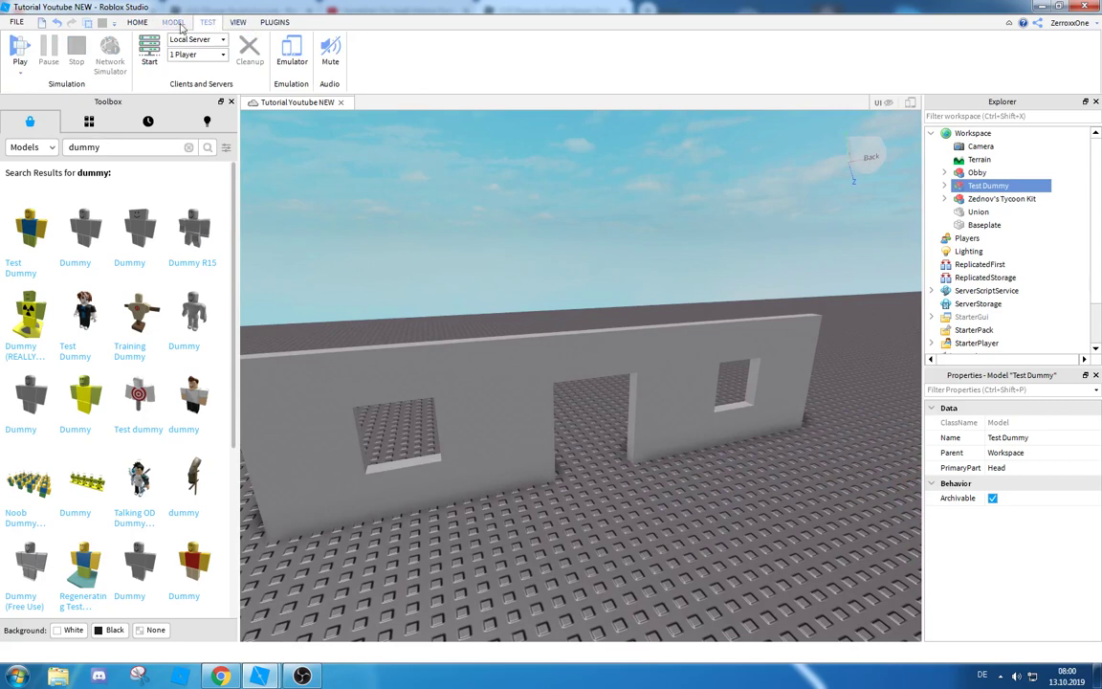
click(172, 22)
click(137, 22)
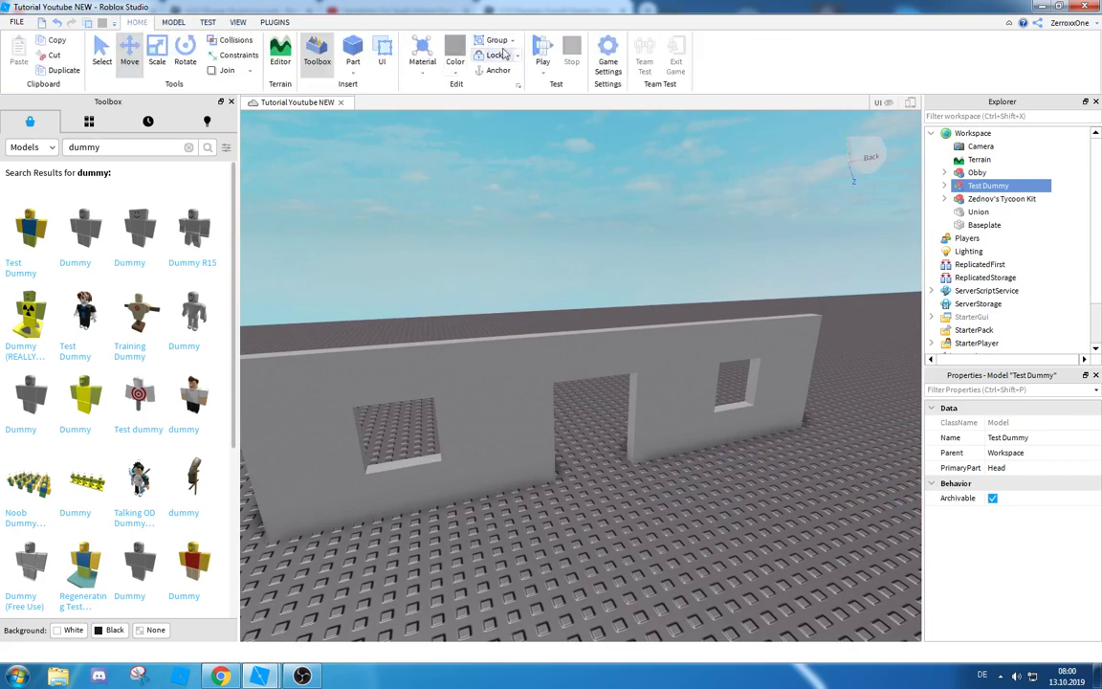
click(549, 67)
click(574, 100)
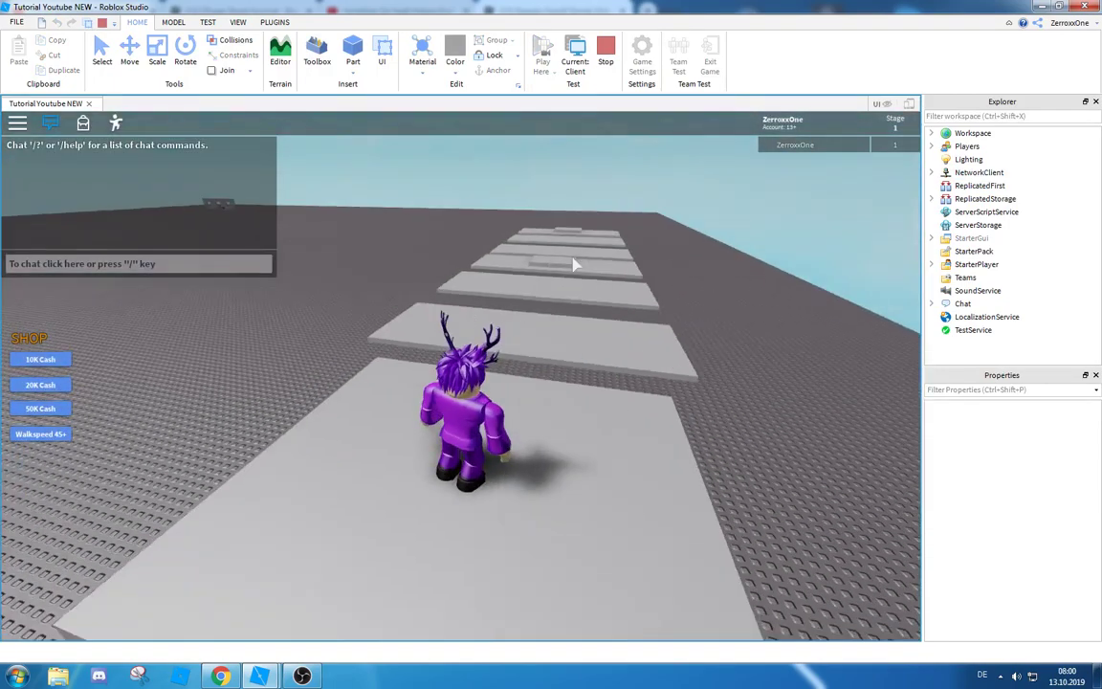
right_drag(574, 265, 573, 264)
key(w)
key(s)
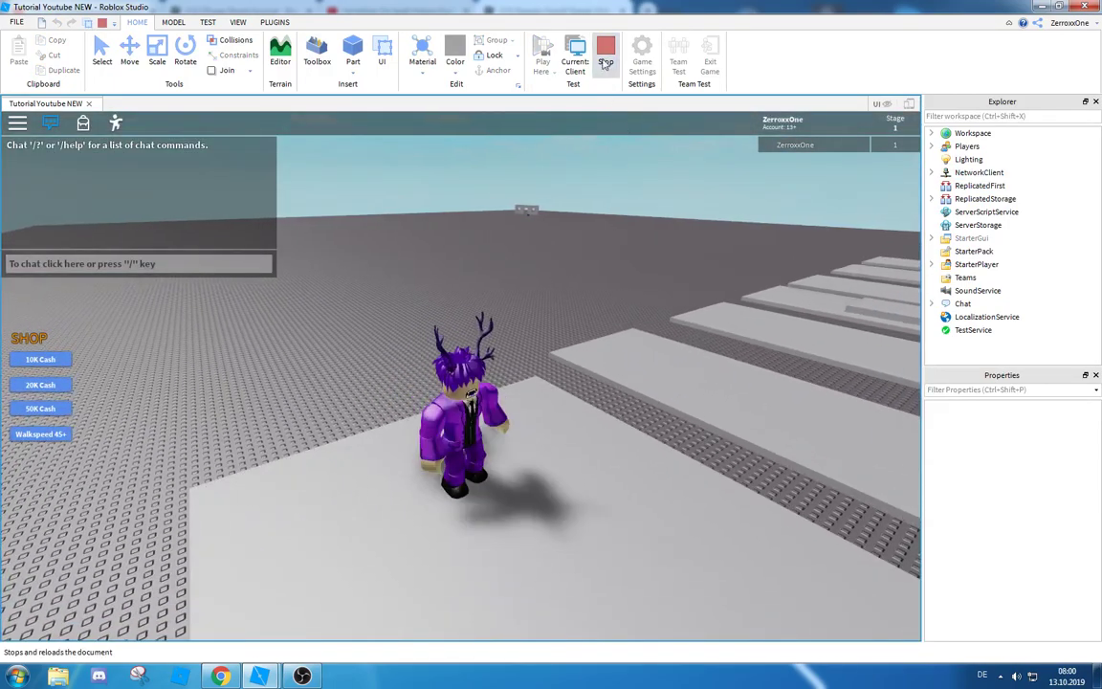
click(604, 63)
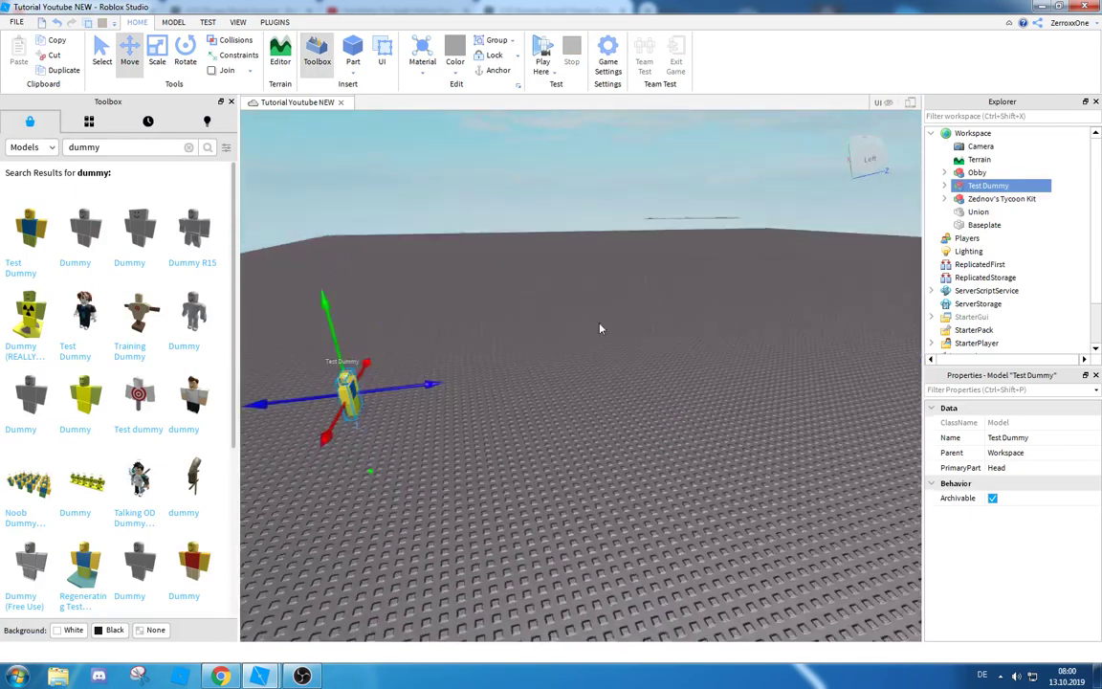
Move the Checkpoint 1 part from the Obby model's Stages group across the baseplate to a spot near the wall.
right_drag(601, 328, 602, 328)
key(w)
click(660, 215)
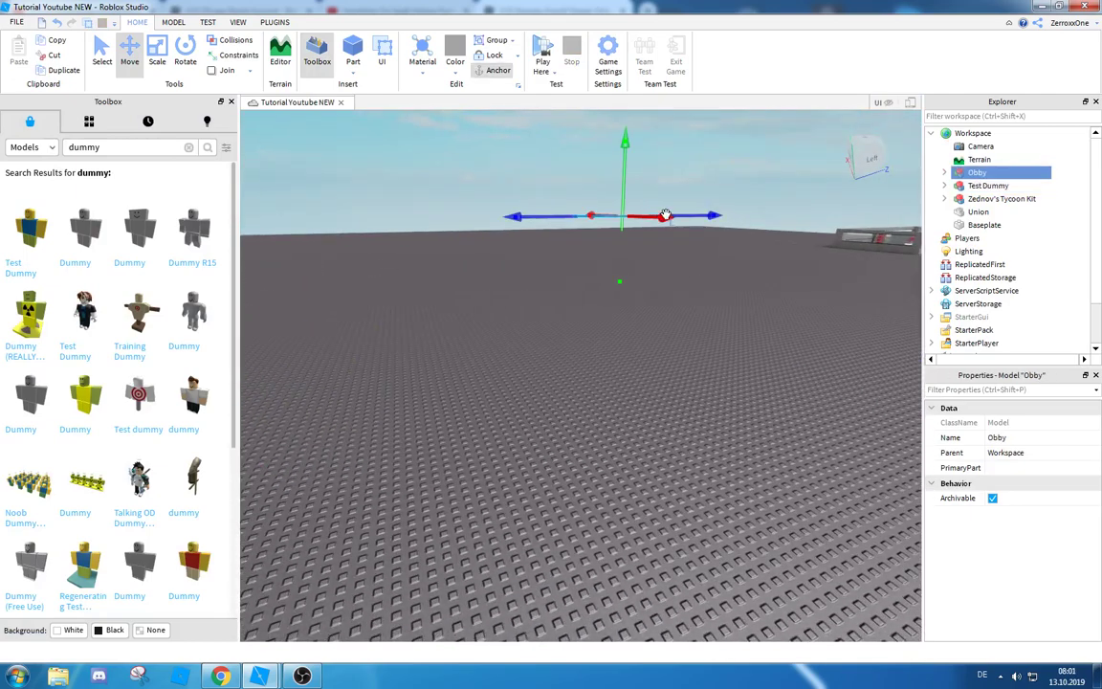
click(945, 173)
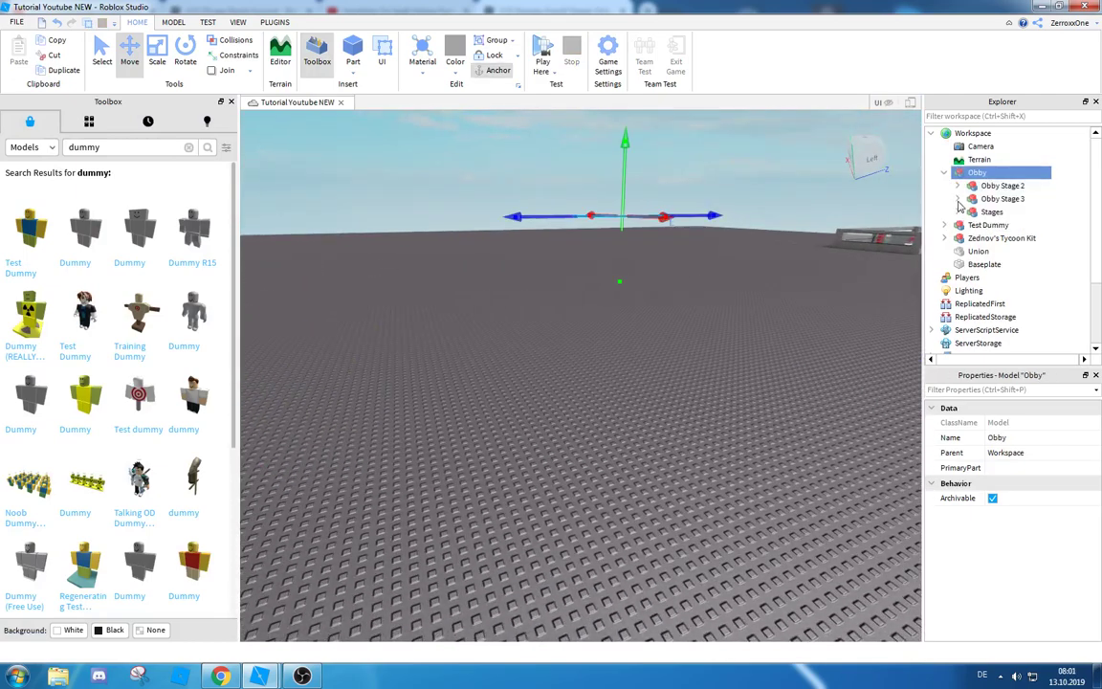
click(959, 211)
click(1007, 238)
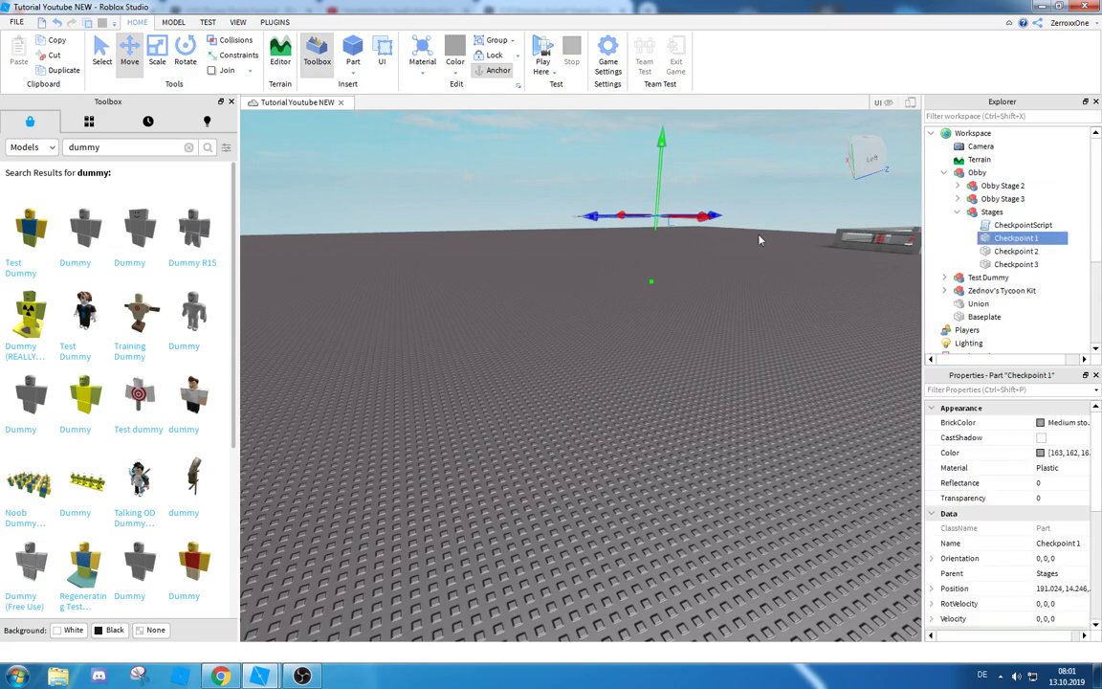
drag(706, 219, 915, 335)
drag(724, 278, 467, 343)
right_drag(467, 343, 466, 342)
drag(466, 343, 445, 335)
drag(542, 254, 531, 305)
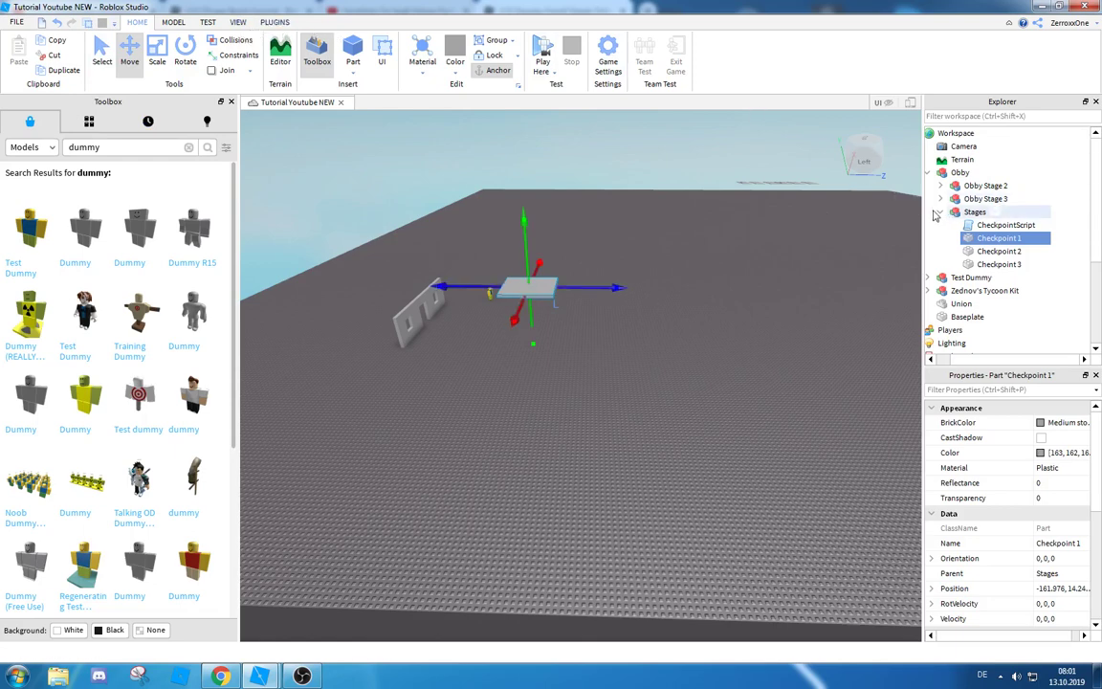
click(971, 210)
click(928, 173)
click(968, 174)
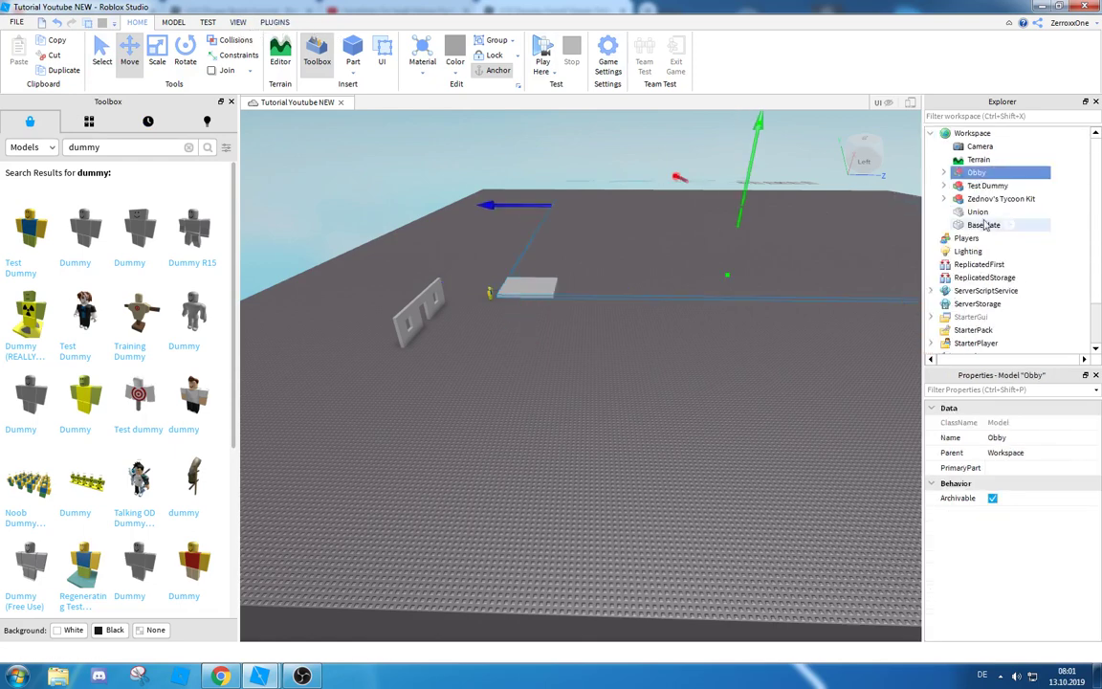
click(992, 497)
Start a play test at the current camera position, close to the wall's door opening.
click(543, 138)
right_drag(553, 135, 584, 145)
scroll(555, 135, up, 8)
key(w)
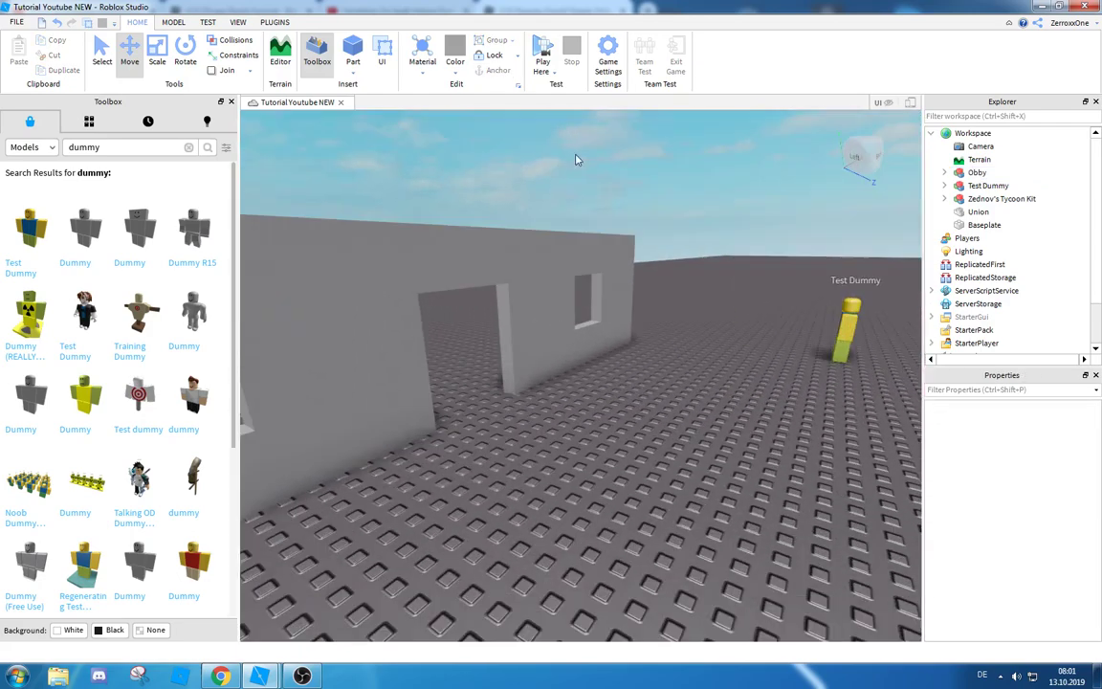
click(545, 50)
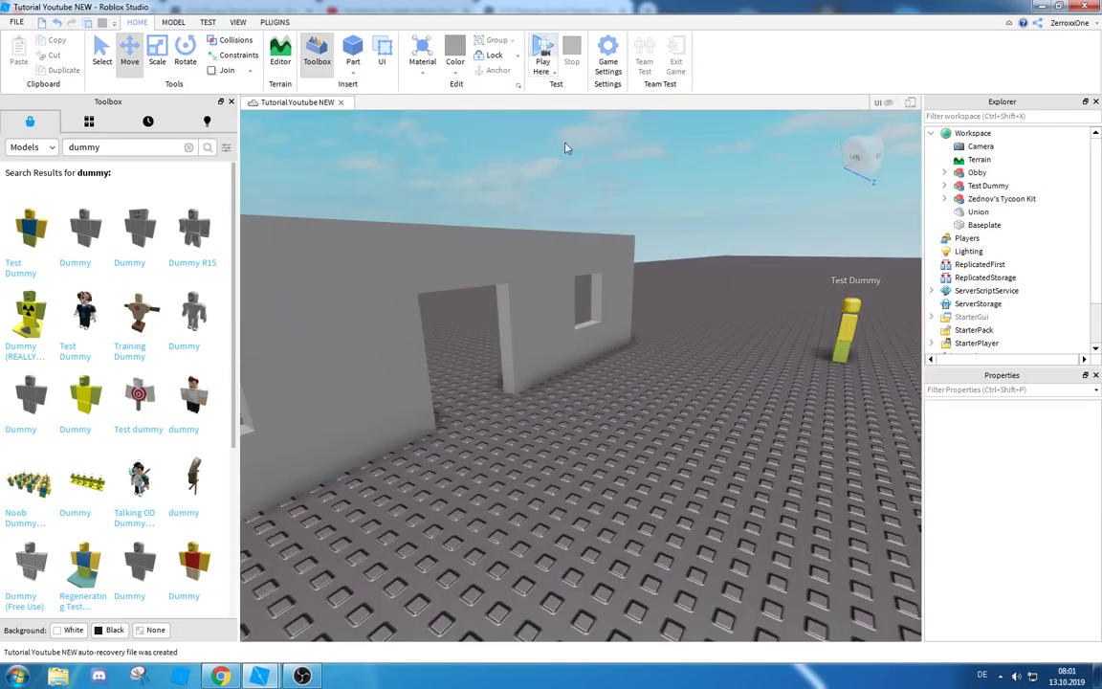
key(F5)
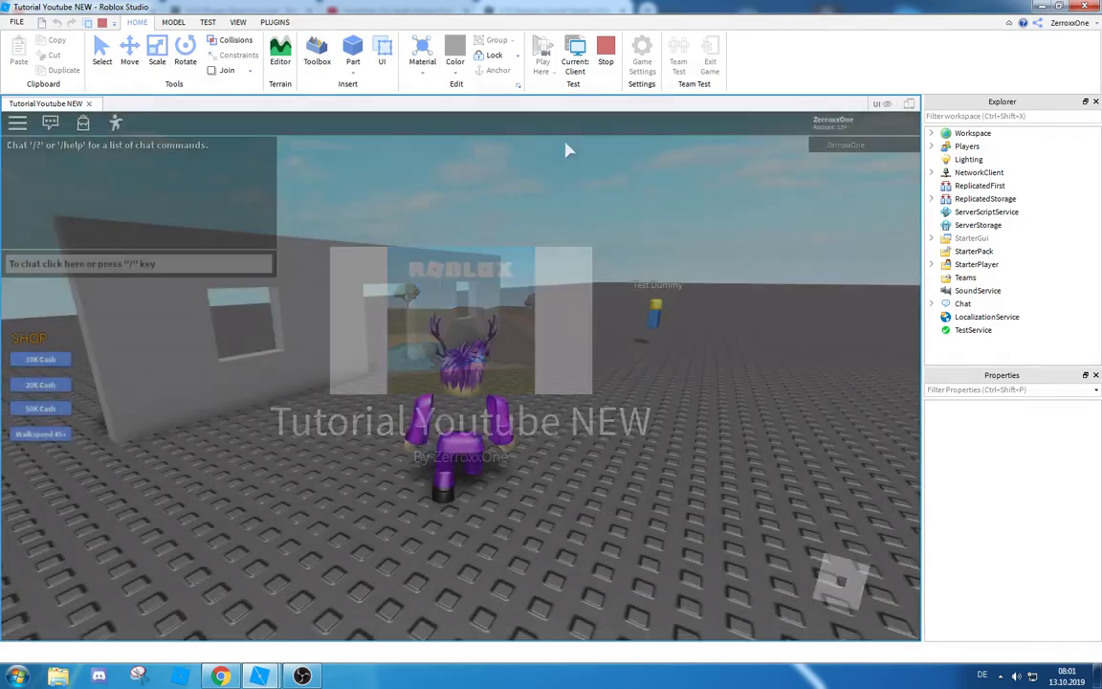
Walk the test character around in front of the wall and over to its far side.
key(w)
key(d)
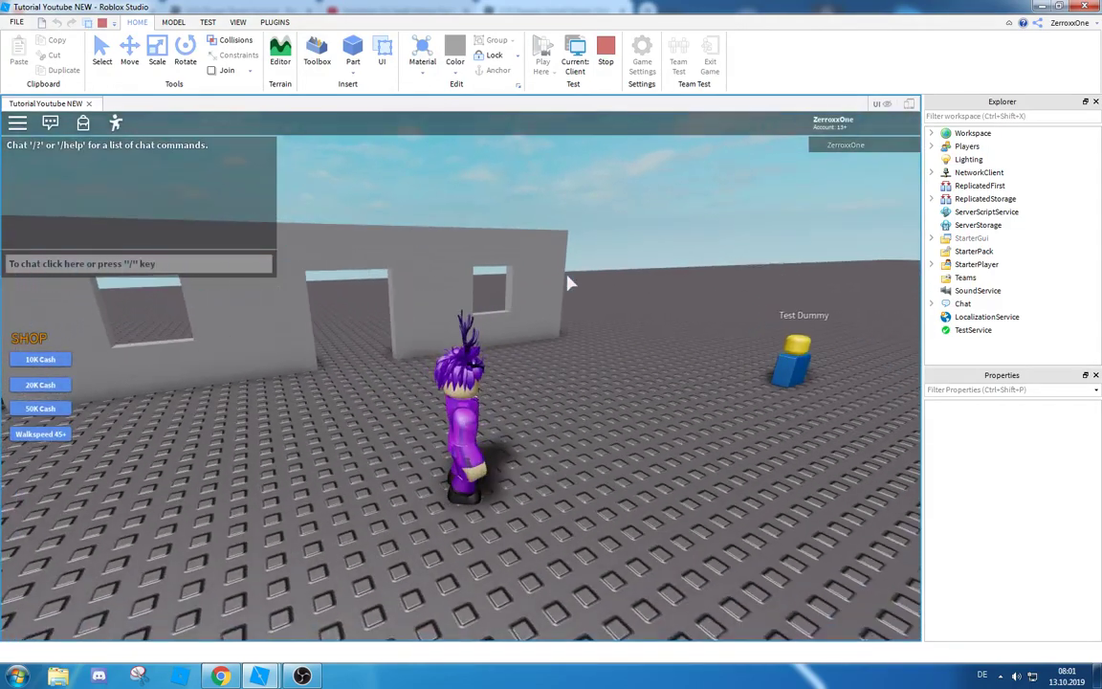
right_drag(568, 283, 567, 283)
key(w)
key(w)
key(s)
key(w)
key(w)
Test the window opening by repeatedly jumping the character against it from several angles, and end the play test.
key(space)
key(space)
key(a)
key(space)
key(d)
key(space)
key(a)
key(space)
key(d)
key(space)
key(a)
key(d)
key(space)
key(space)
key(w)
key(space)
key(d)
key(space)
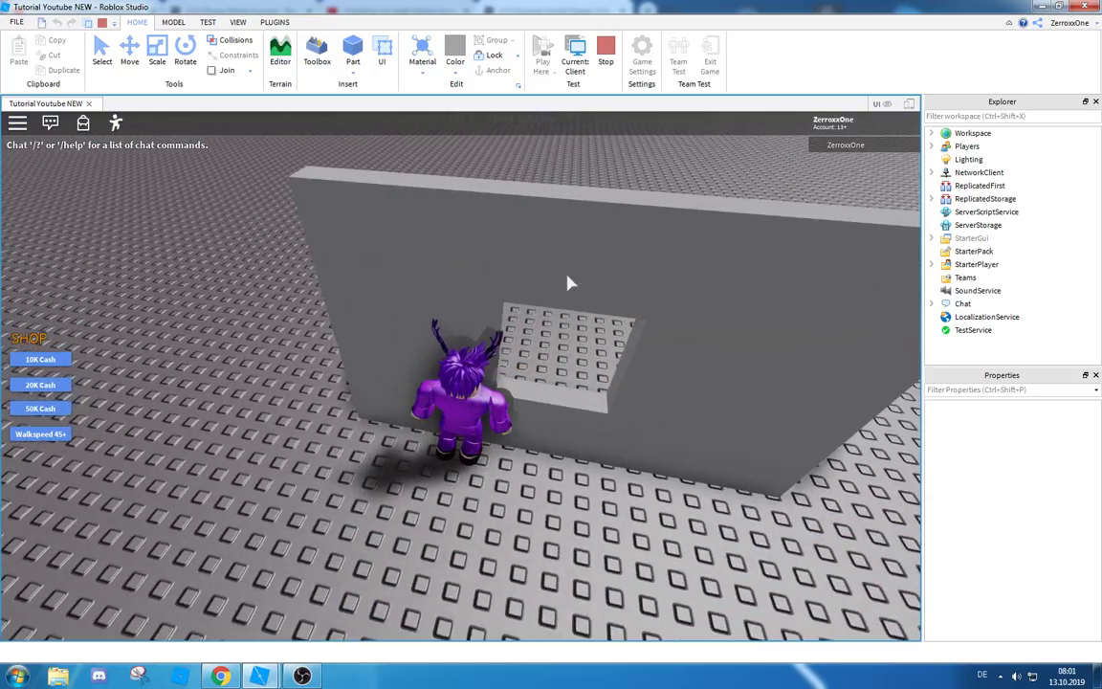
key(space)
key(a)
key(space)
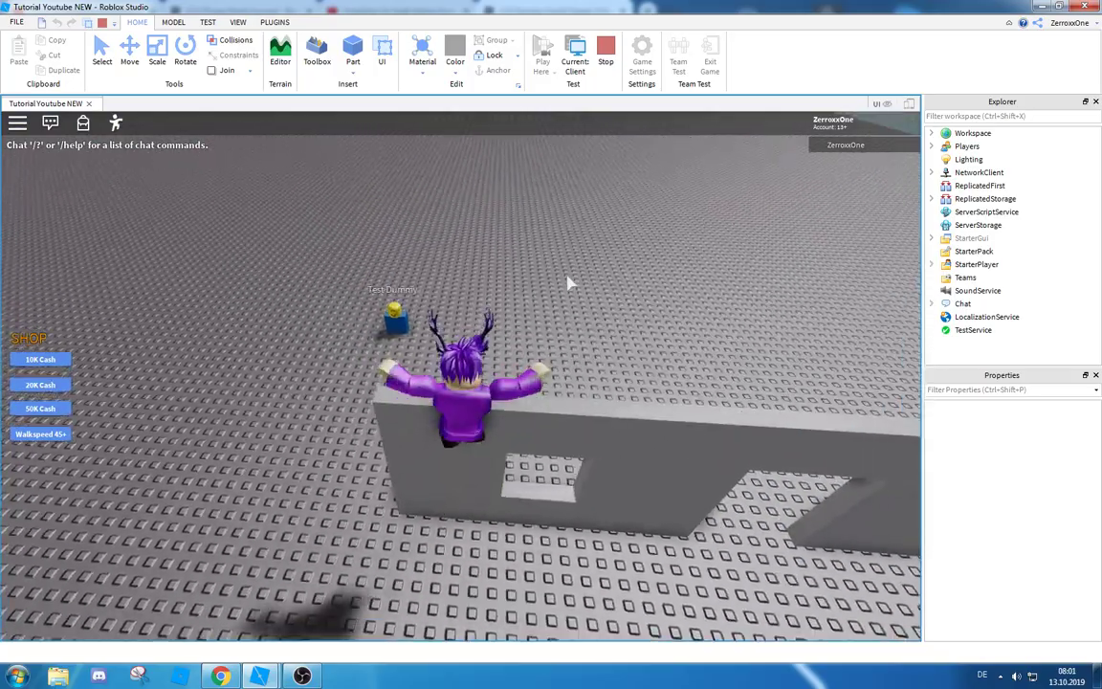
key(space)
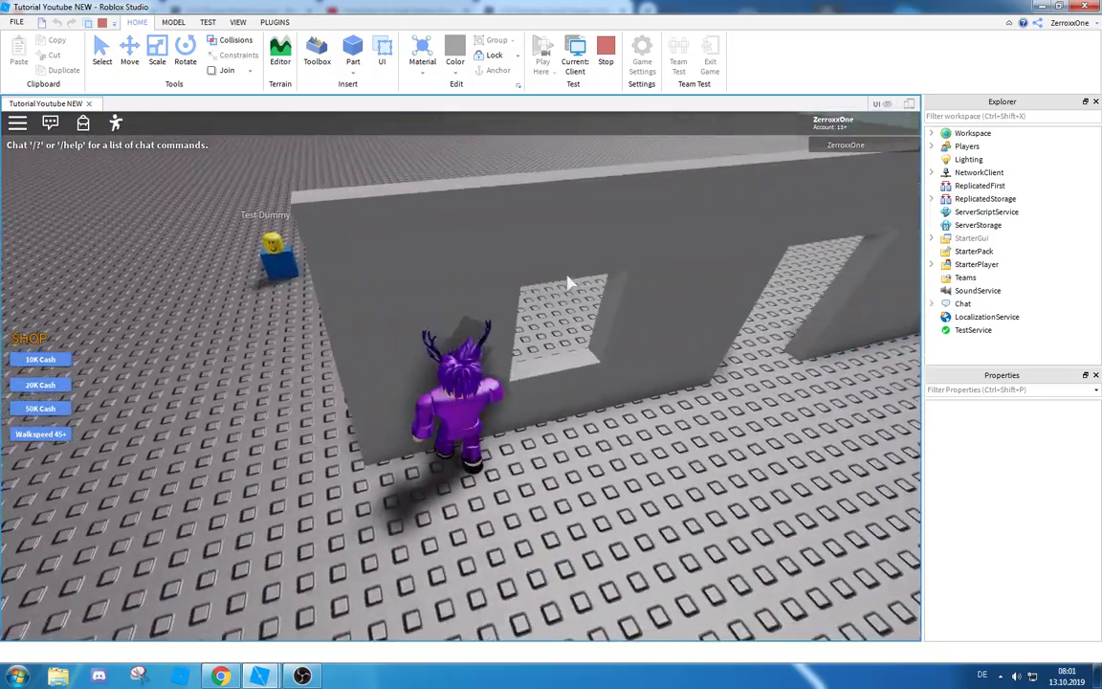
key(space)
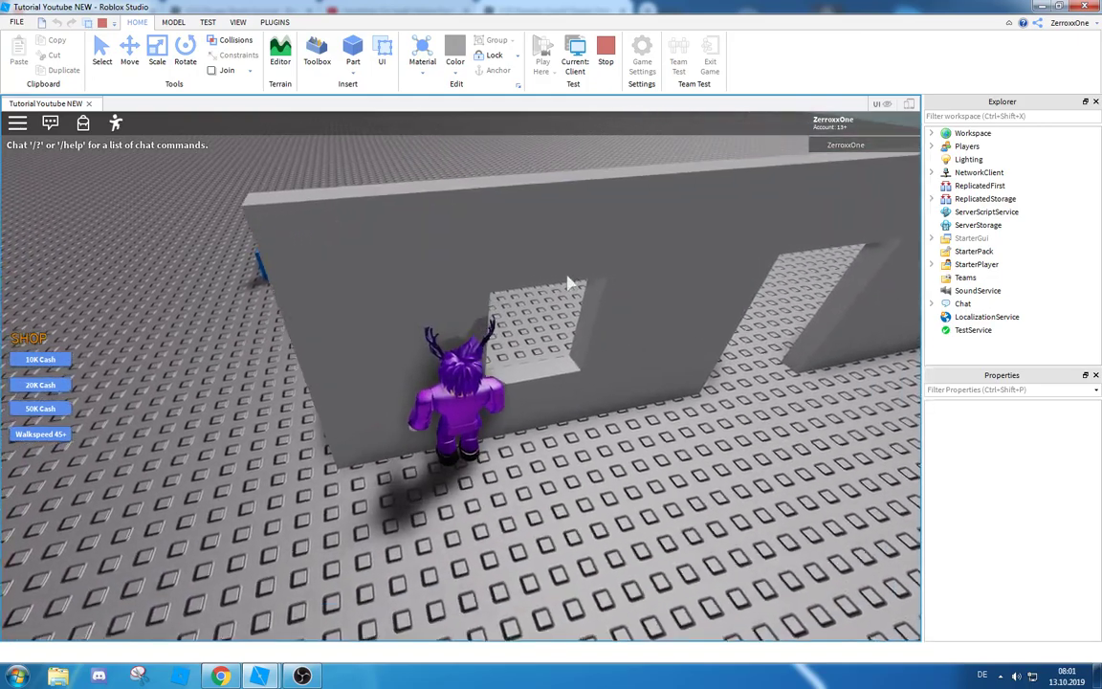
key(space)
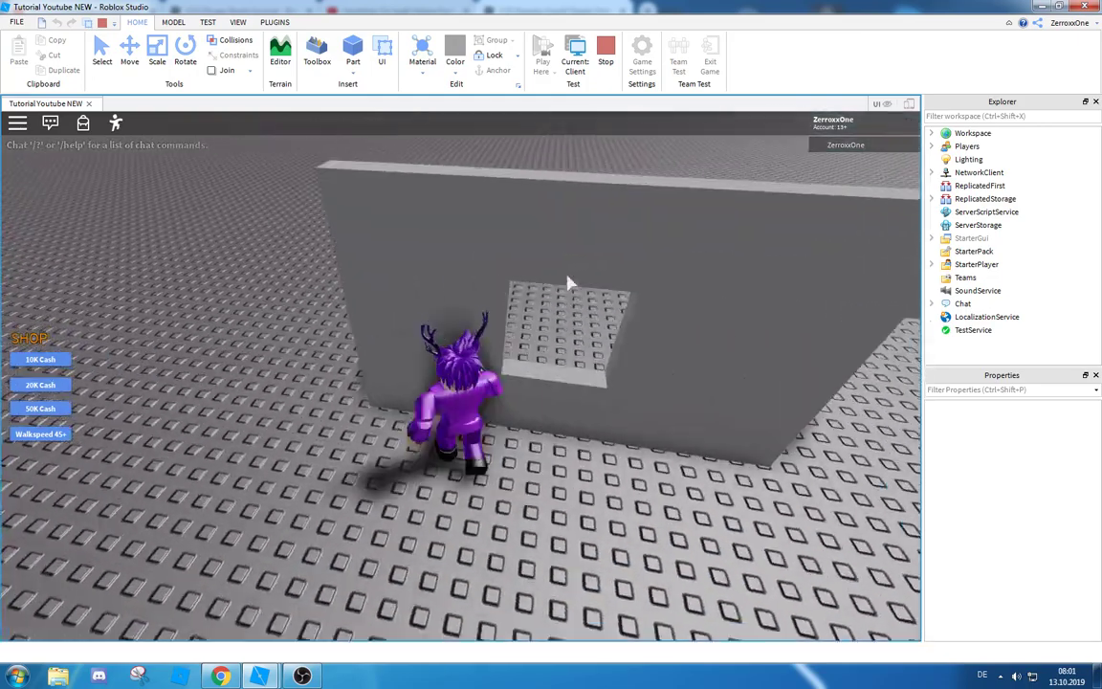
right_drag(566, 283, 566, 283)
key(space)
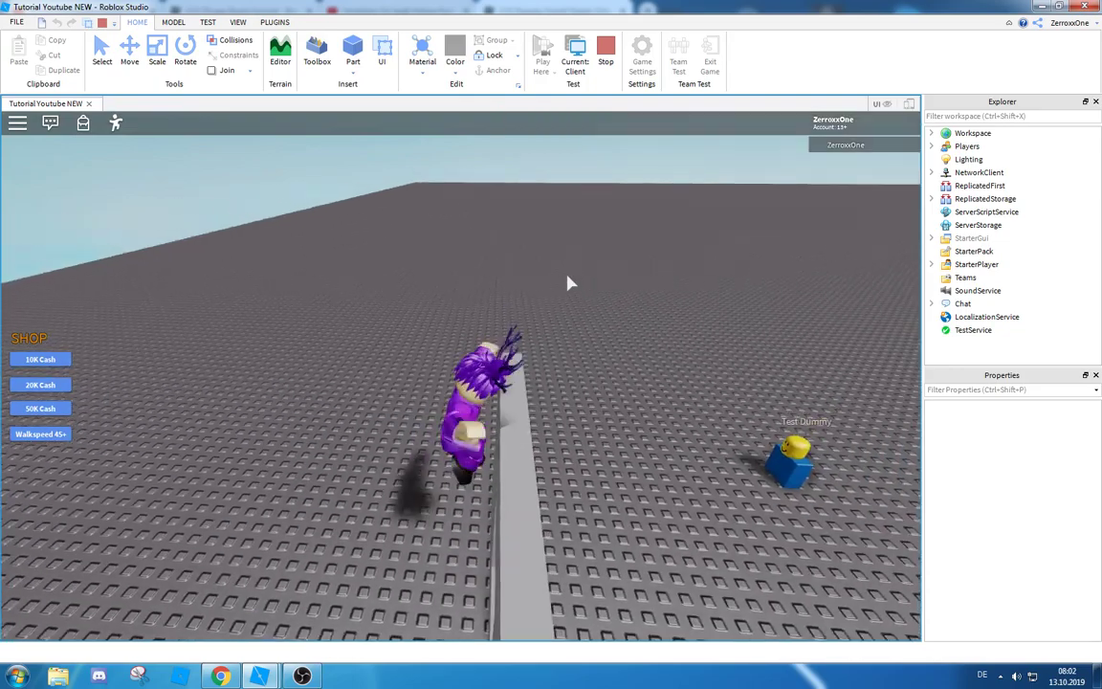
key(space)
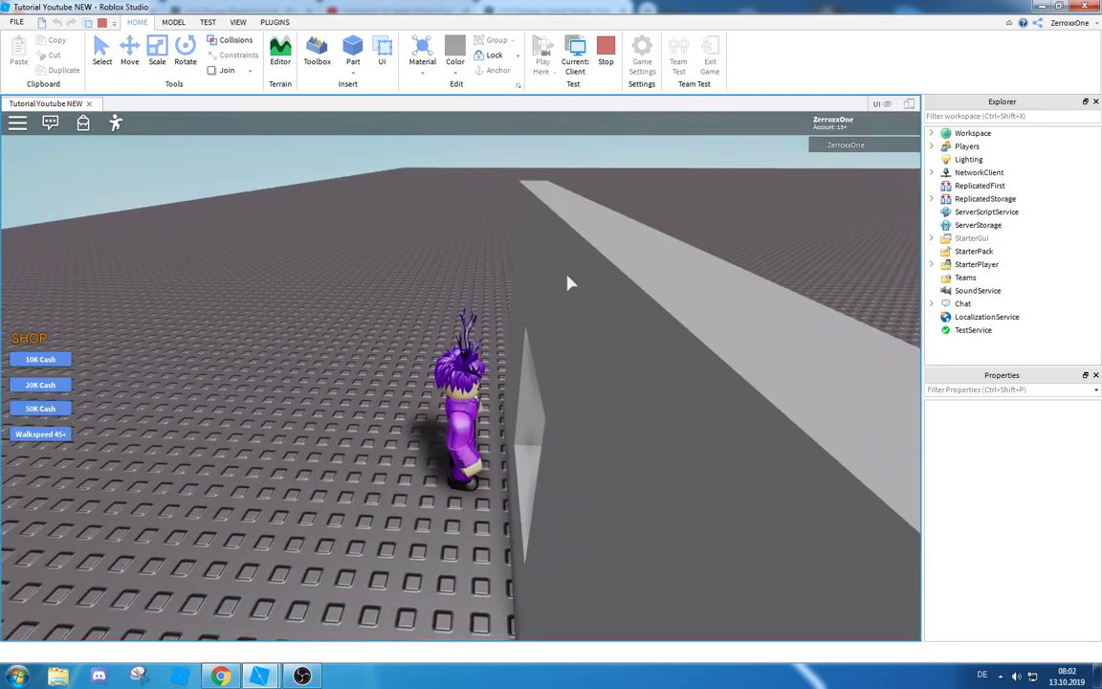
key(space)
key(s)
key(space)
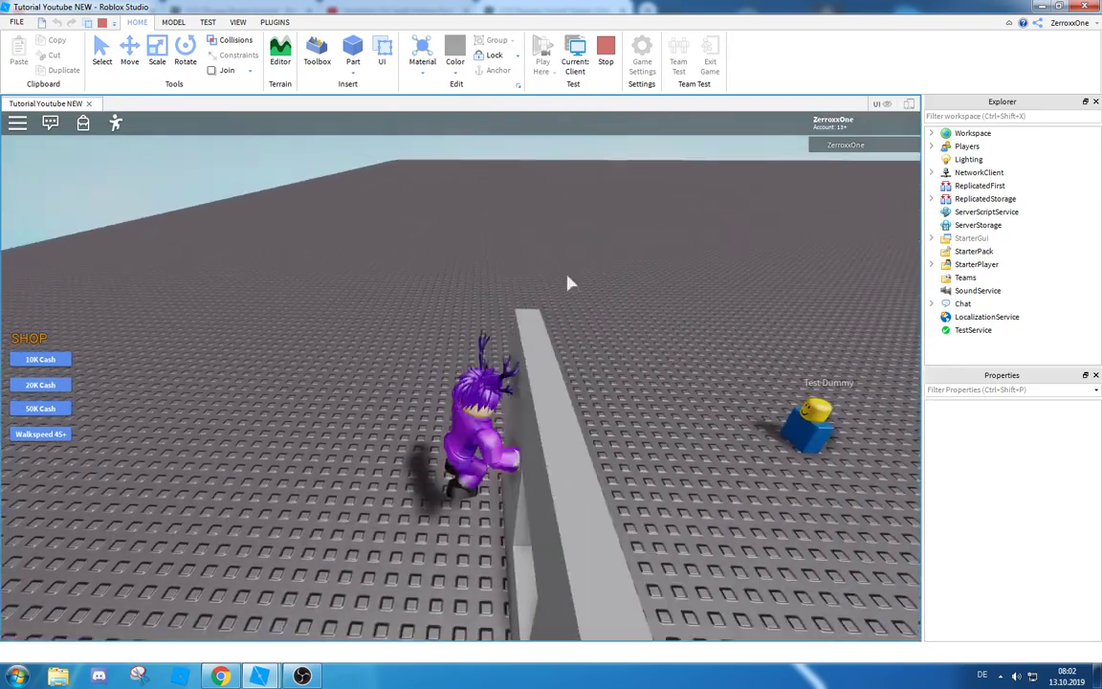
key(space)
right_drag(566, 283, 568, 283)
key(space)
key(d)
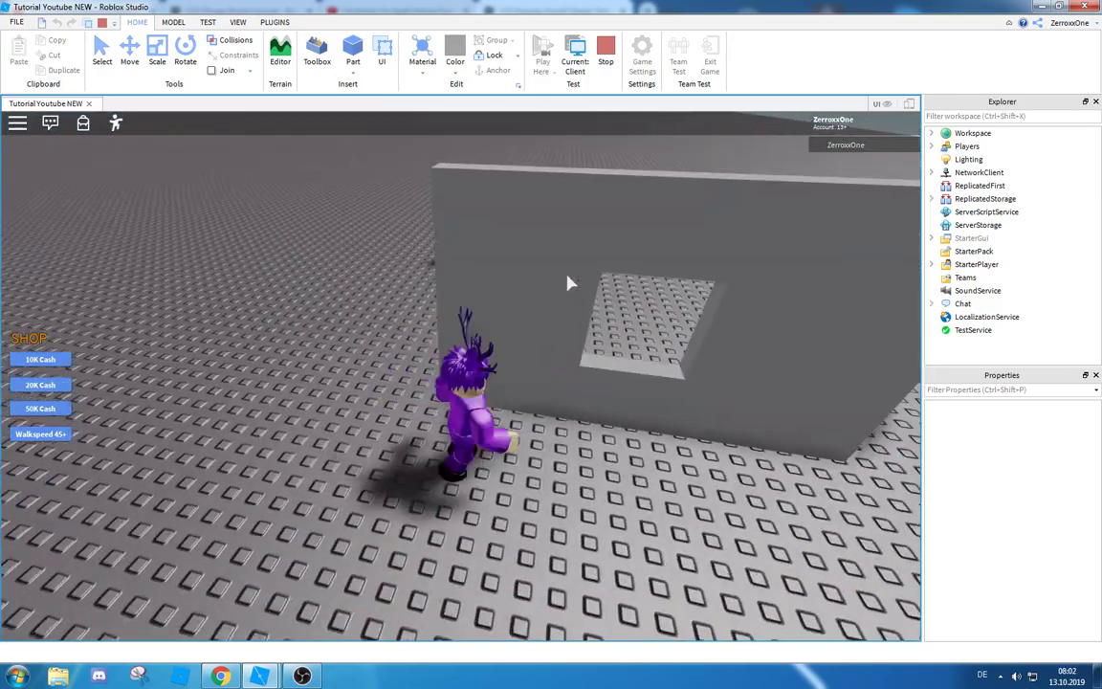
key(w)
right_drag(466, 290, 466, 289)
key(s)
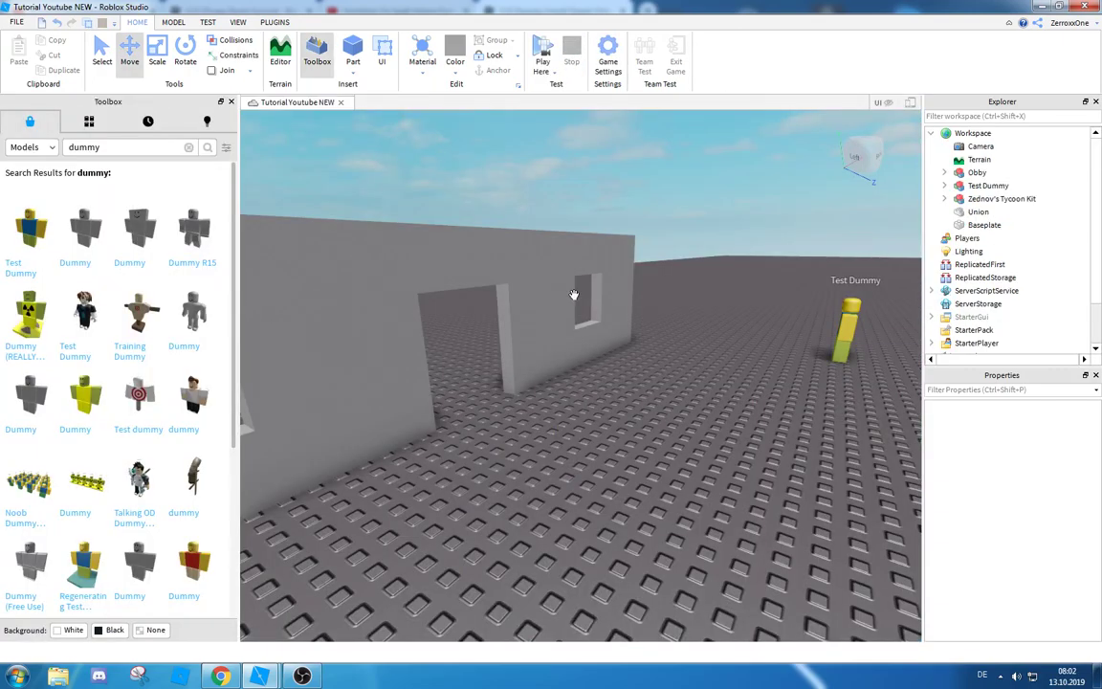
Export the wall union as an OBJ file named Hauswand in the Haus folder.
right_drag(573, 295, 577, 300)
key(s)
click(565, 294)
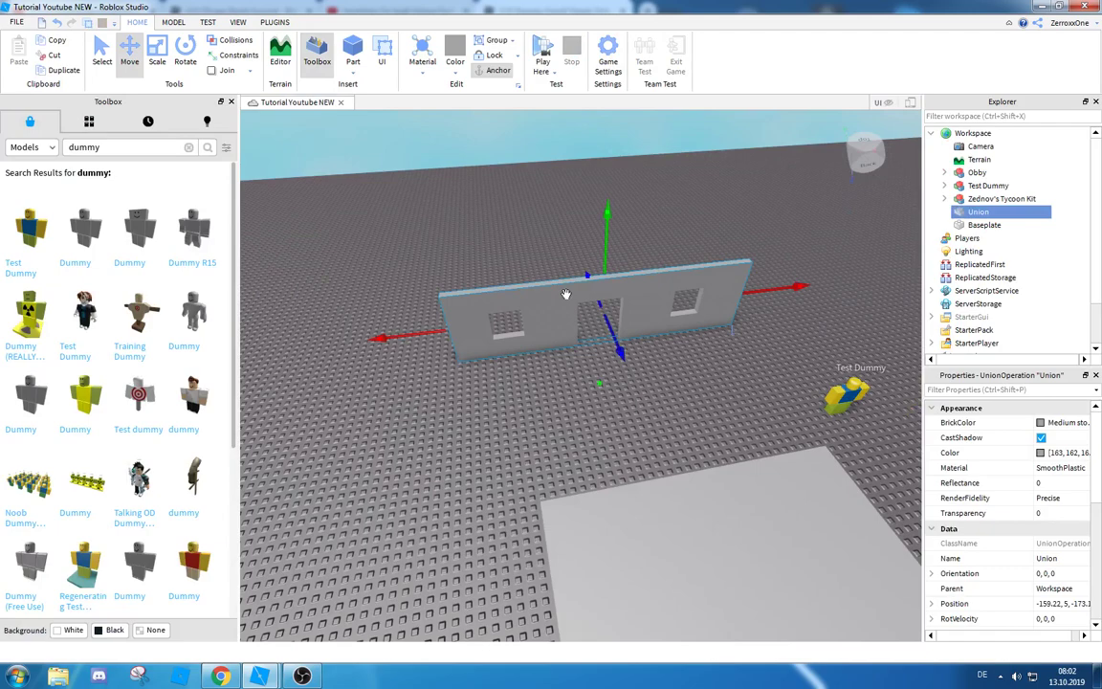
right_click(982, 212)
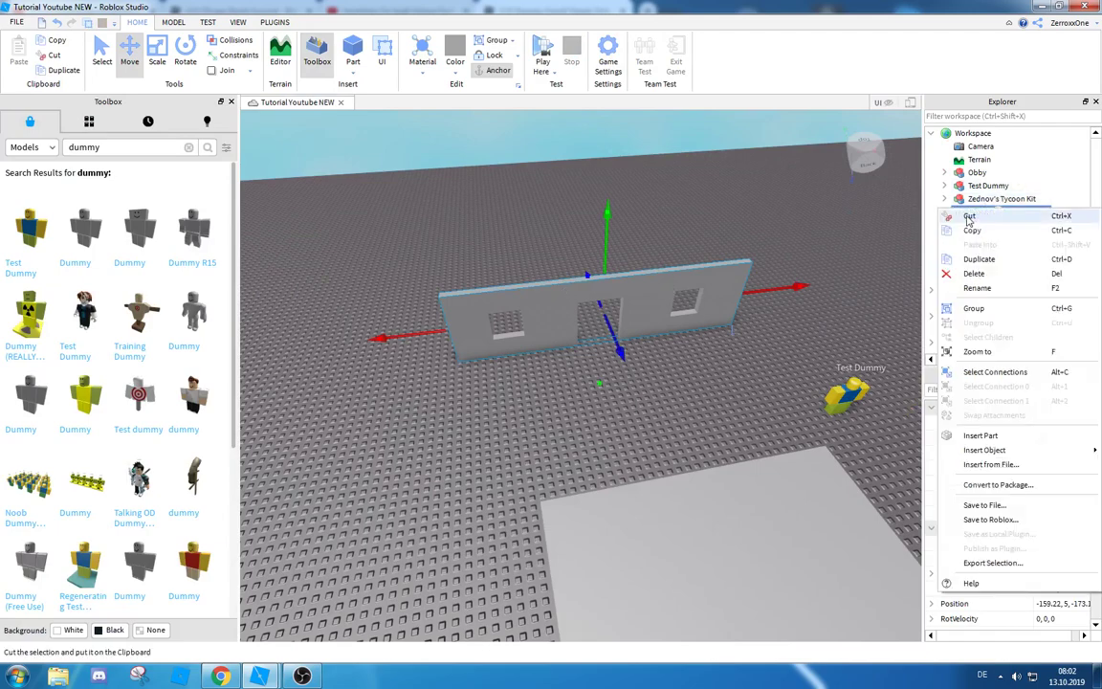
click(995, 563)
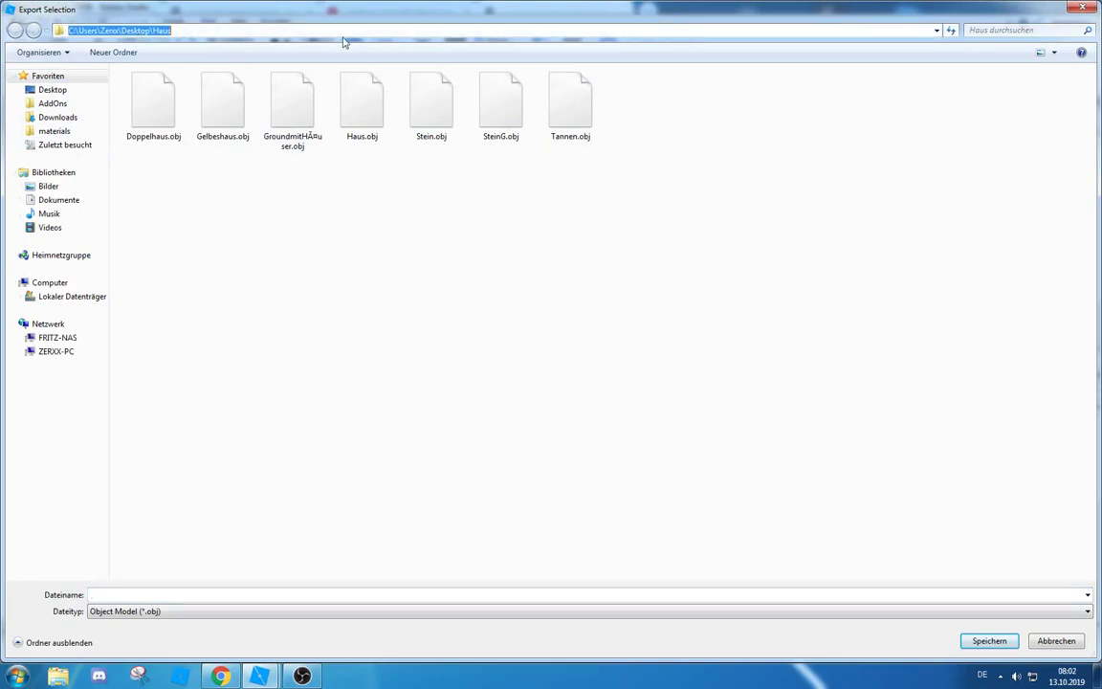
click(480, 594)
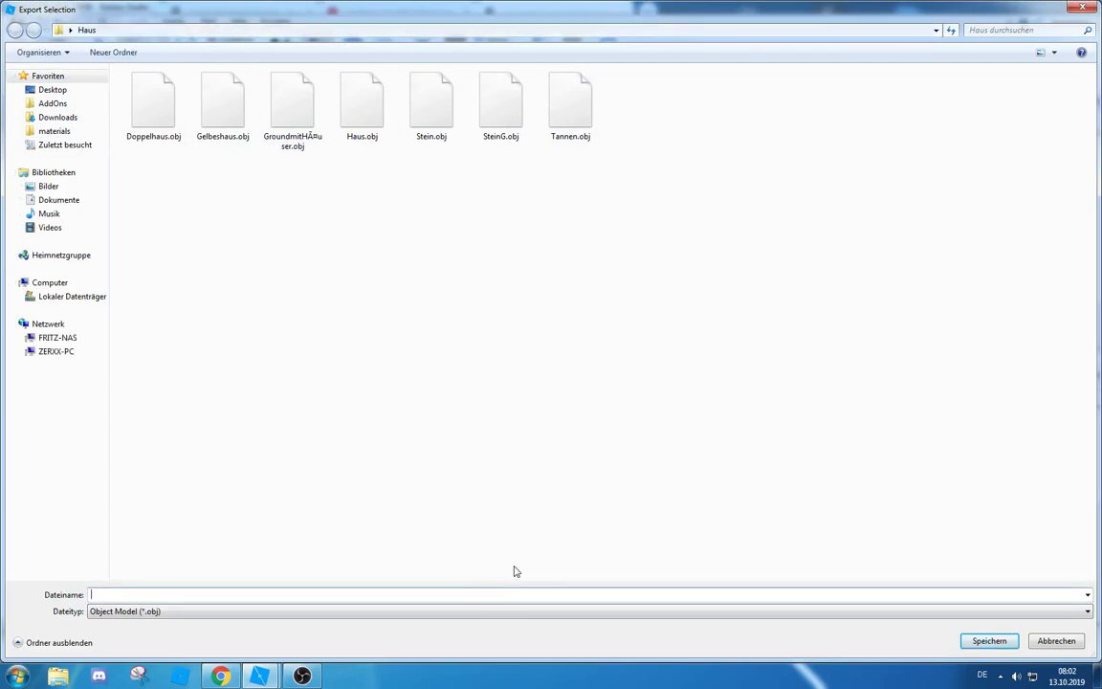
text(Hauswand)
key(Return)
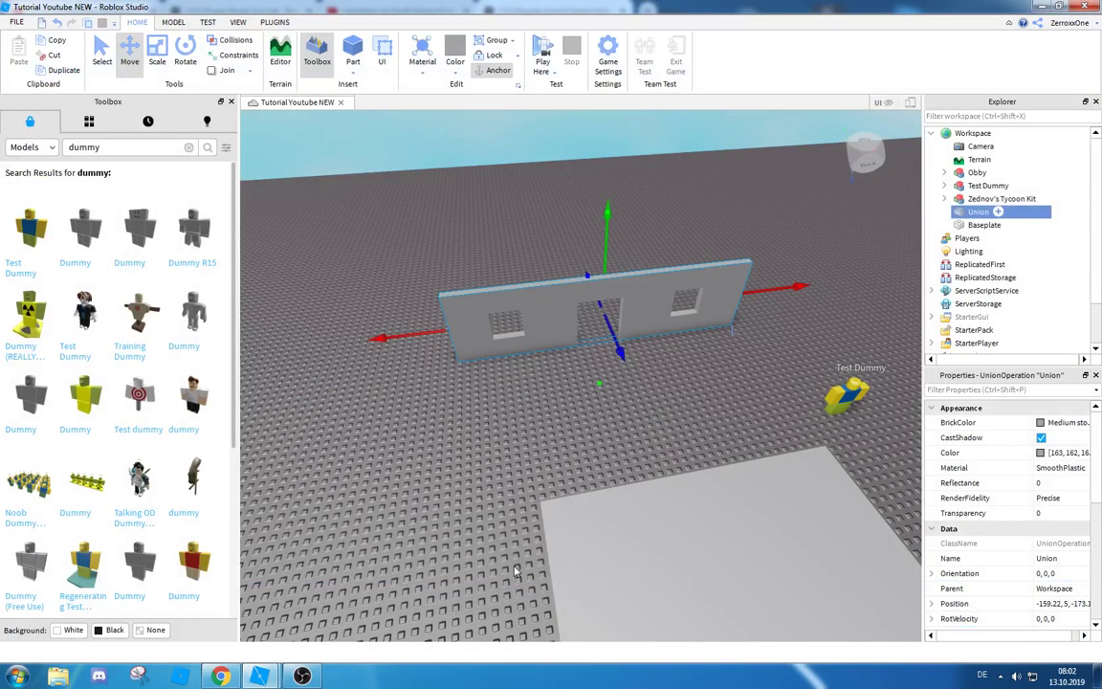
Delete the wall union from the workspace.
right_drag(710, 214, 664, 207)
key(Delete)
Insert a MeshPart into the workspace and anchor it.
click(1000, 134)
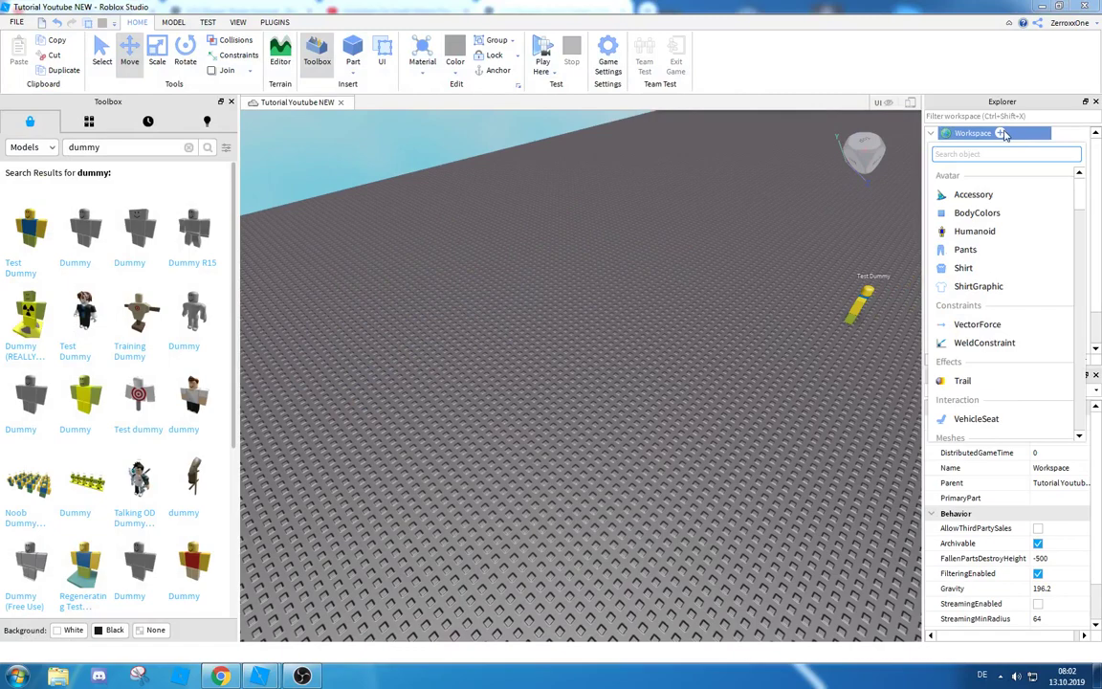
text(mesh)
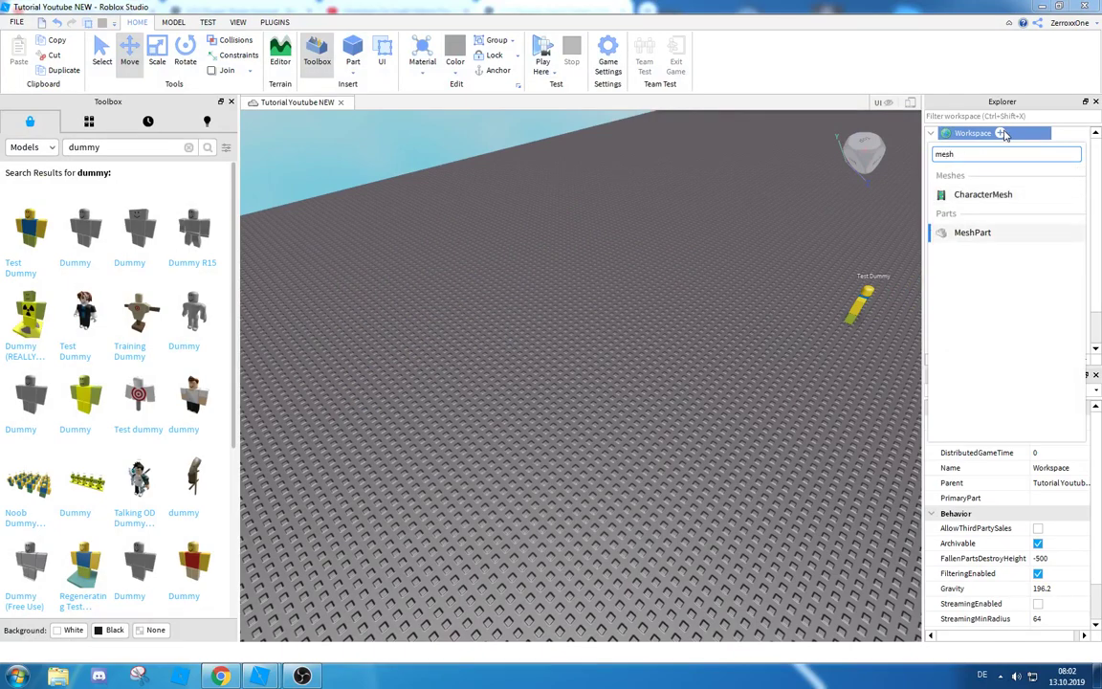
key(Return)
right_drag(762, 313, 762, 312)
key(w)
drag(687, 330, 711, 299)
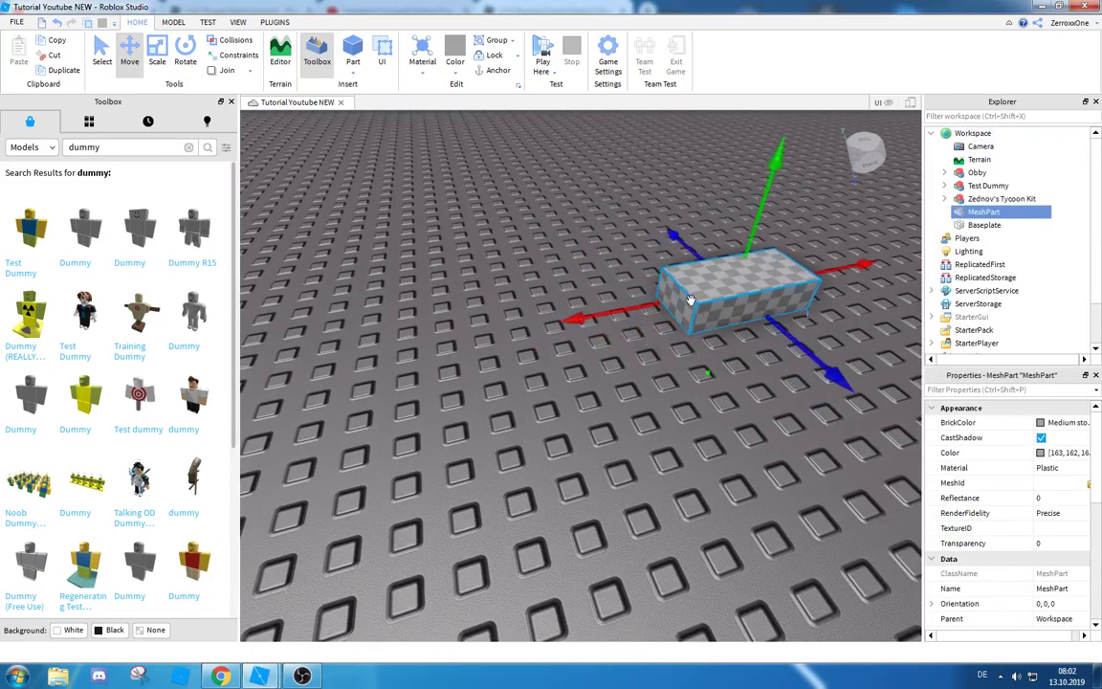
key(s)
key(d)
scroll(1097, 437, down, 5)
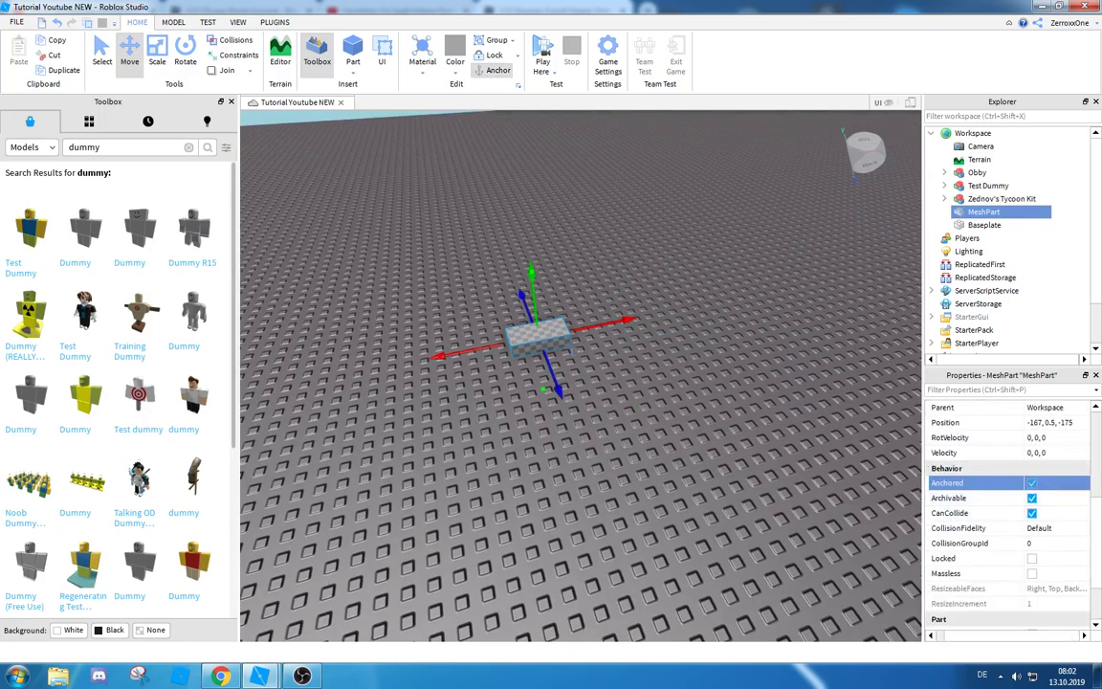
Load Hauswand.obj from the Haus folder as the MeshPart's mesh, declining to move it to the location stored in the file.
scroll(1084, 483, up, 5)
click(1083, 483)
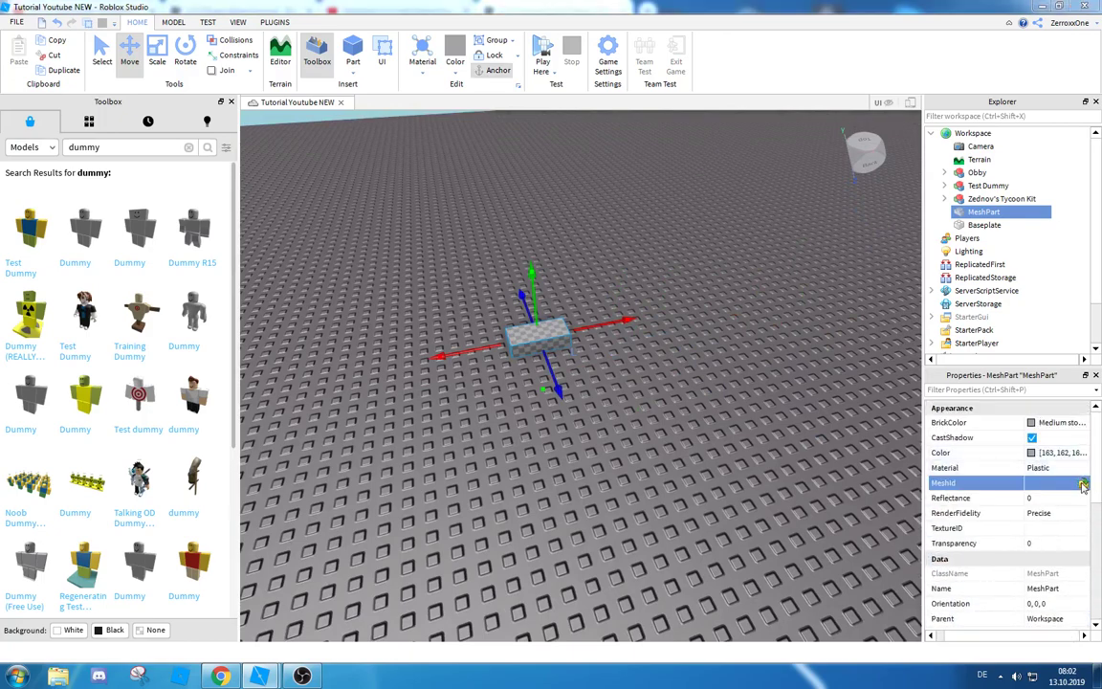
click(1084, 485)
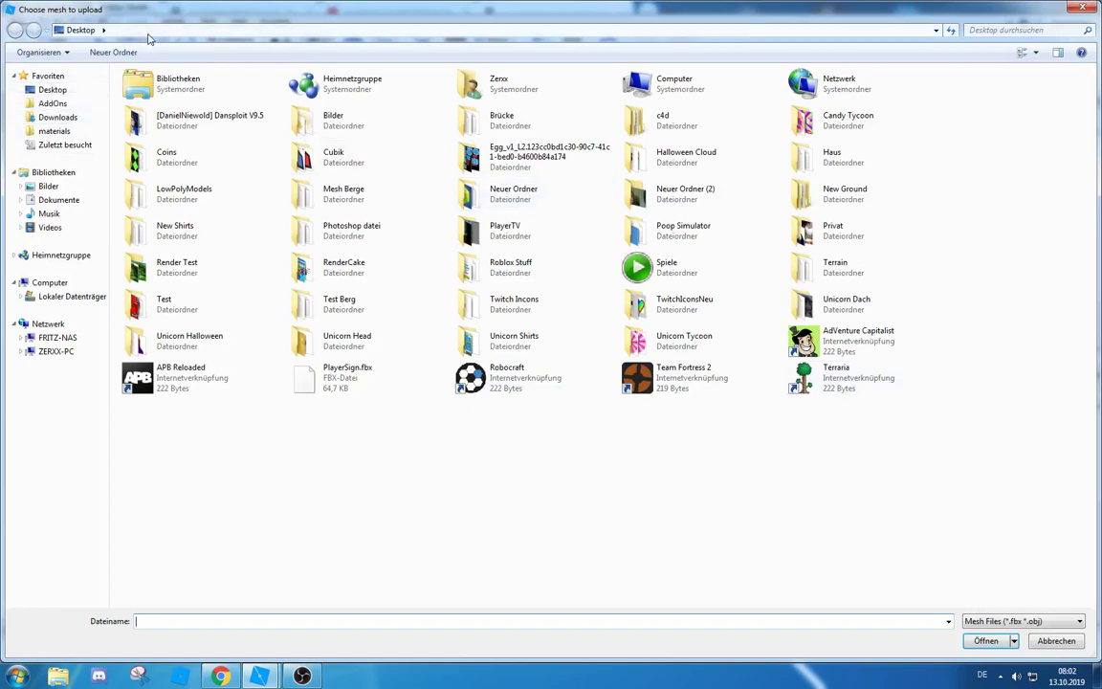
key(Return)
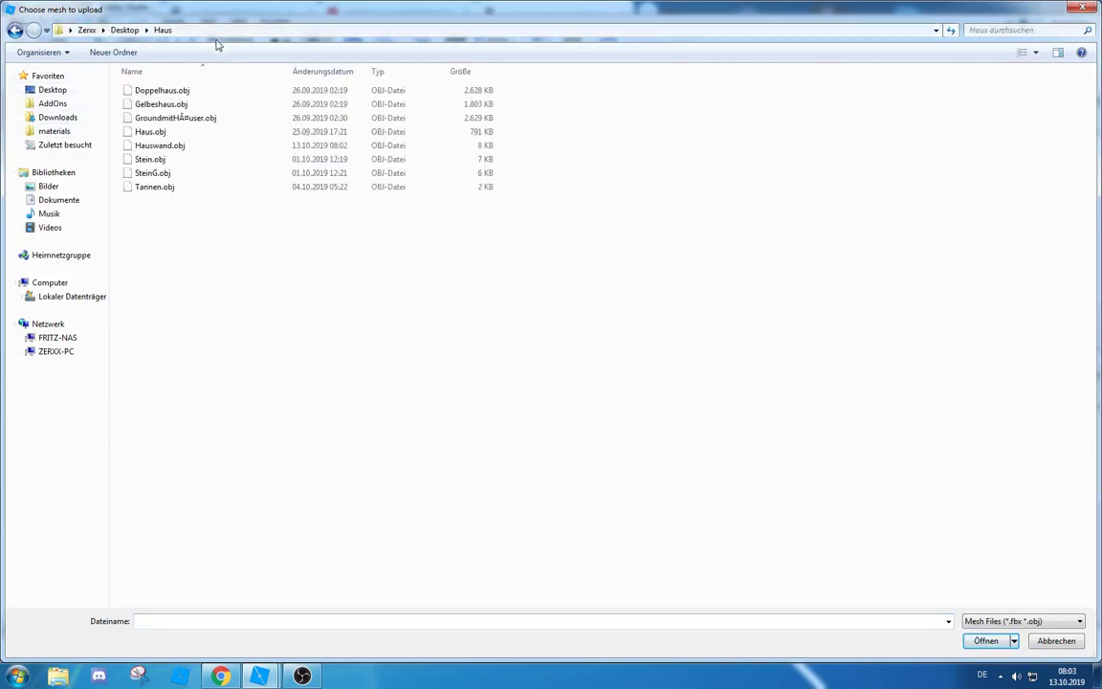
click(180, 148)
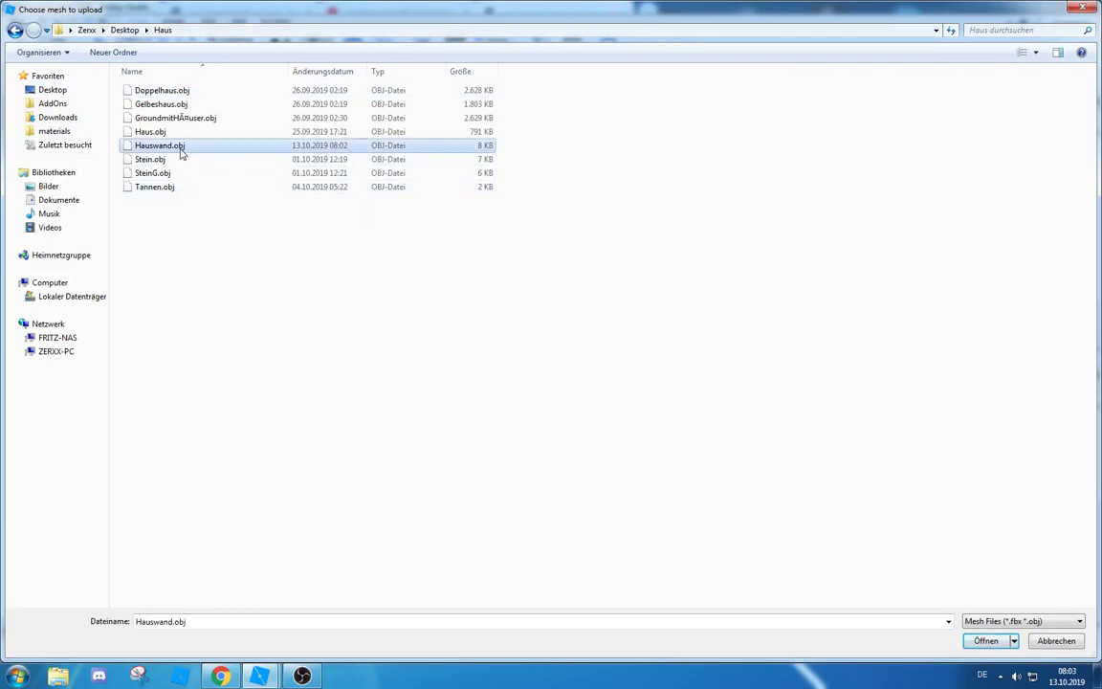
double_click(144, 150)
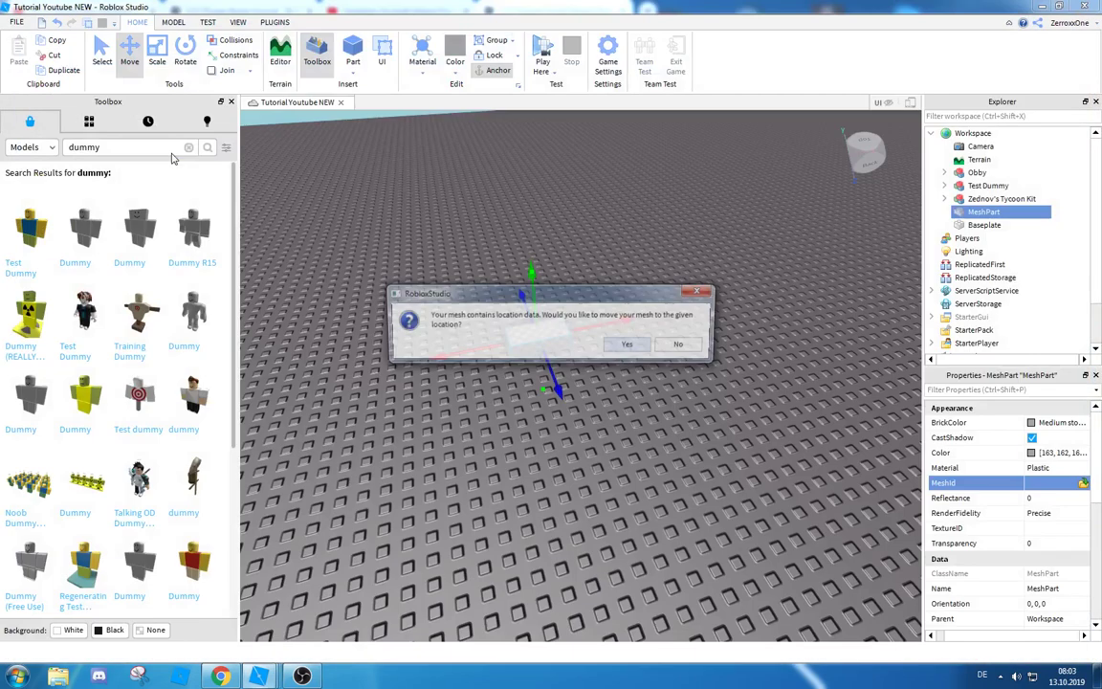
click(680, 346)
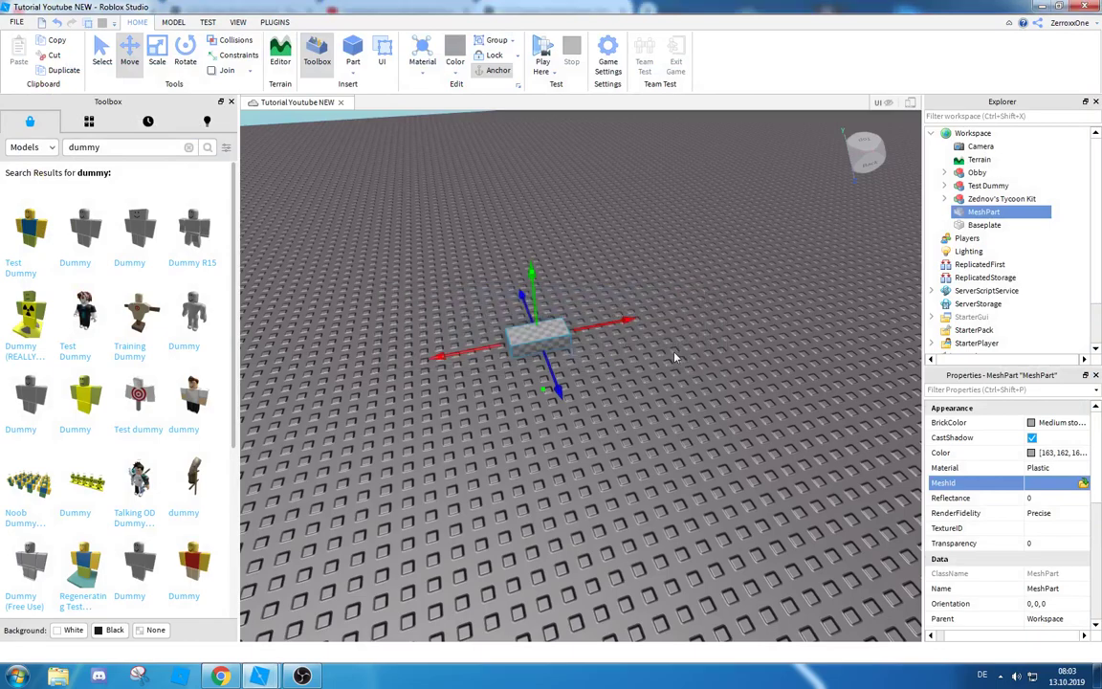
Examine the imported wall mesh and its door and window openings up close and from farther away.
key(f)
right_drag(585, 381, 625, 346)
key(w)
scroll(628, 350, up, 3)
scroll(628, 350, down, 4)
scroll(572, 328, up, 4)
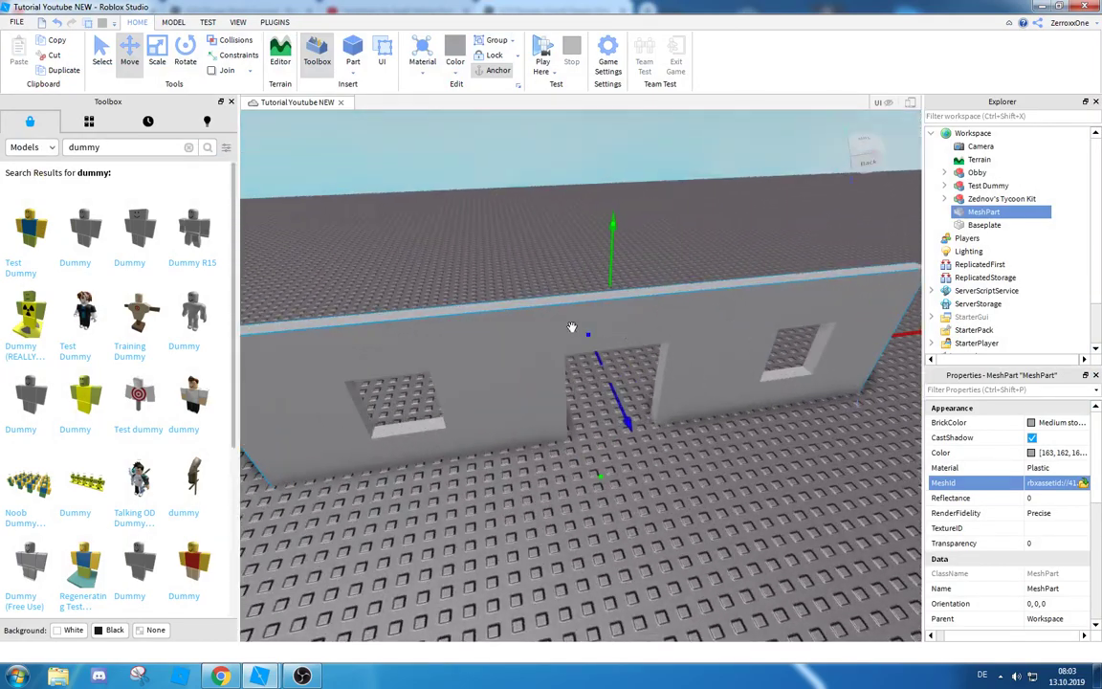
scroll(658, 338, down, 6)
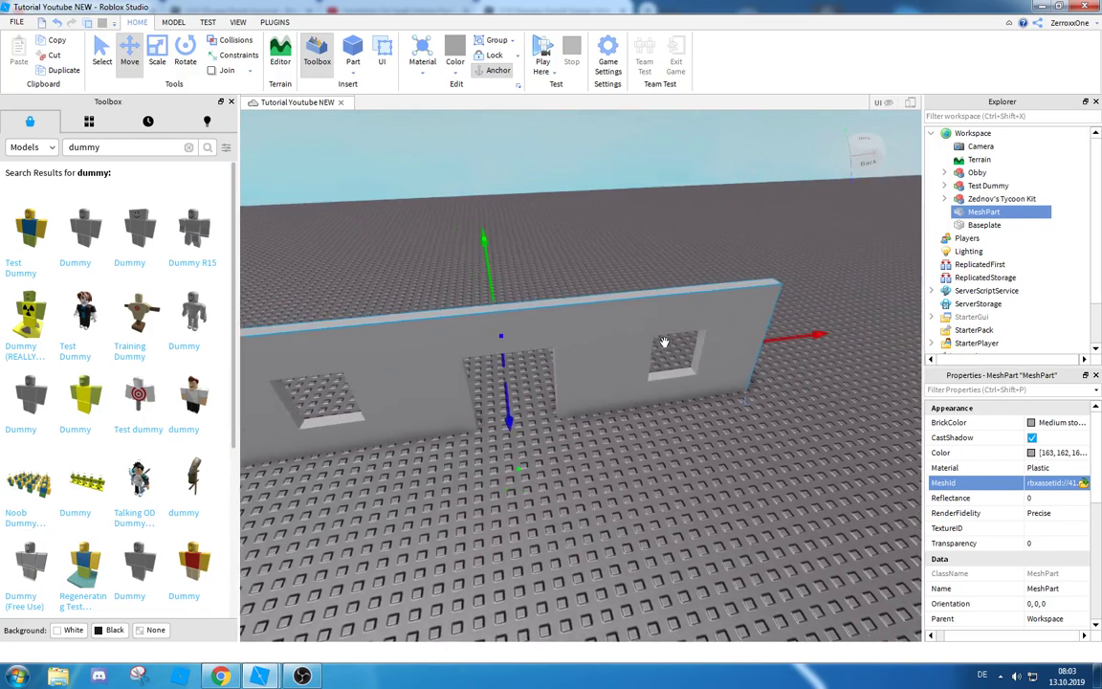
scroll(669, 364, up, 6)
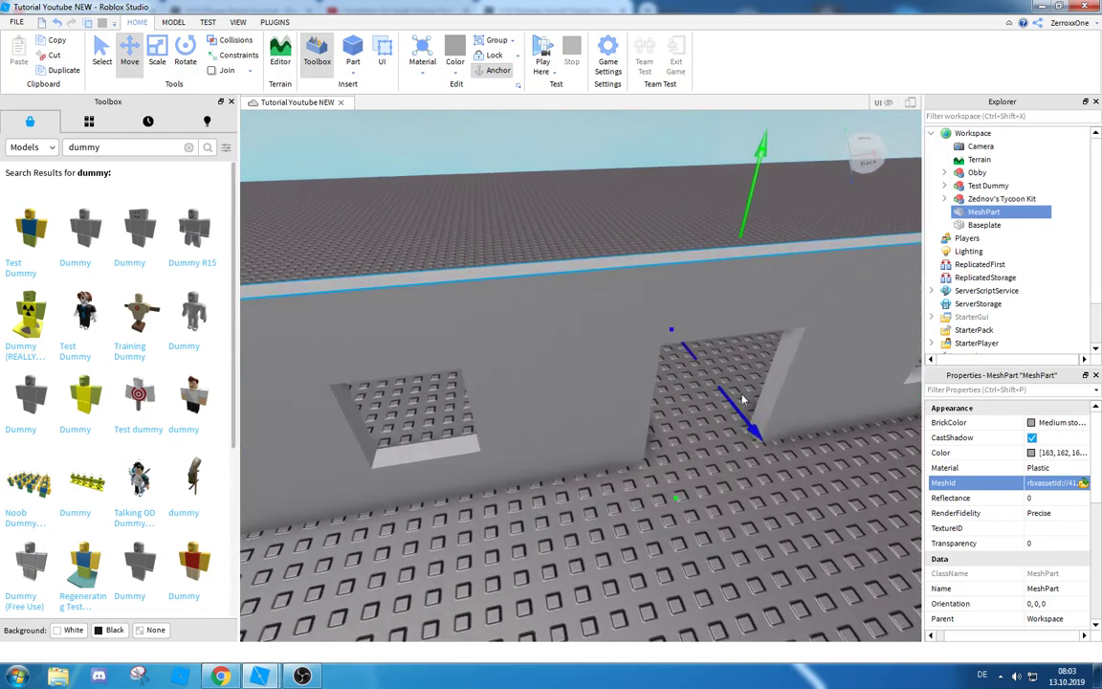
scroll(742, 399, down, 6)
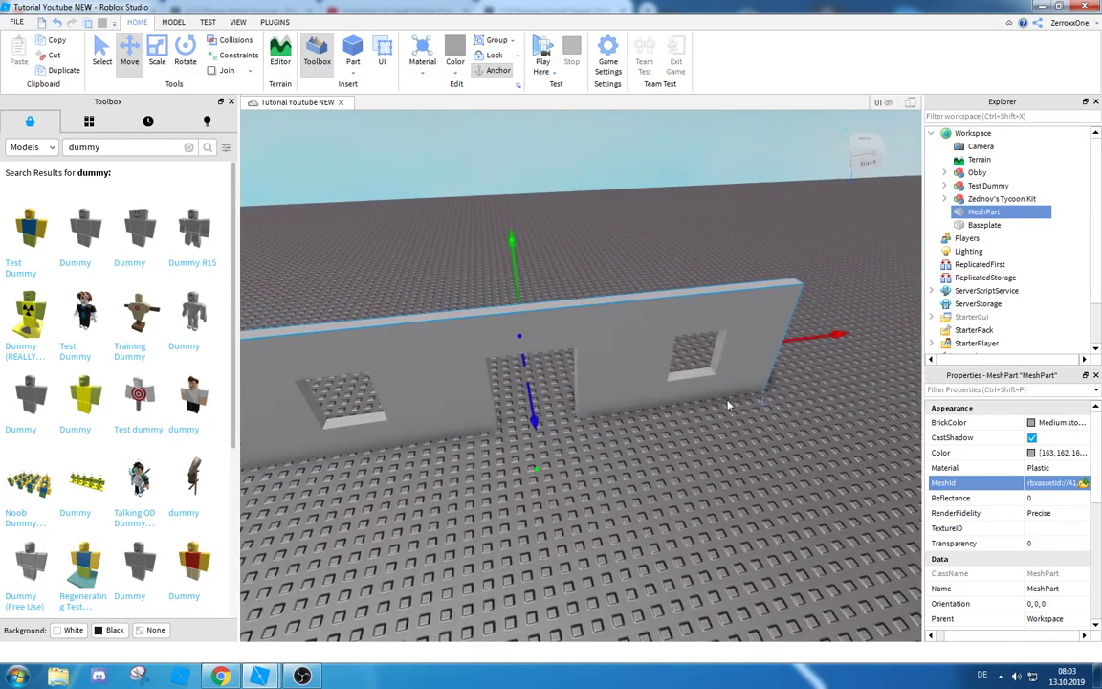
scroll(727, 400, up, 6)
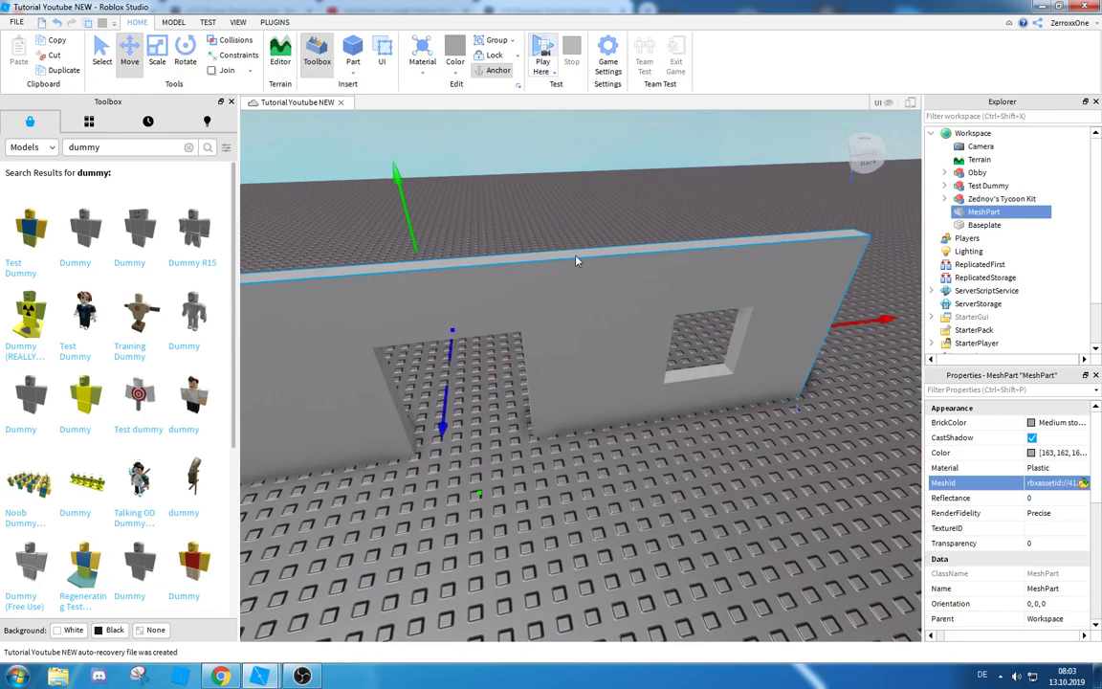
Start a play test and run the test character through the wall's door opening.
key(F5)
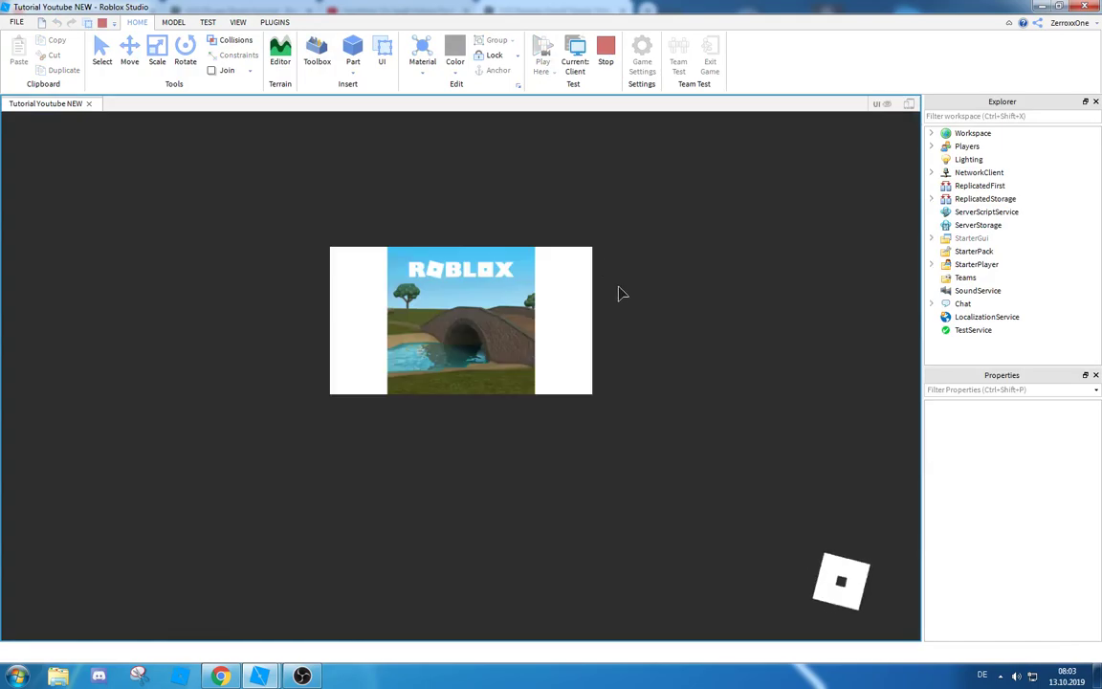
key(w)
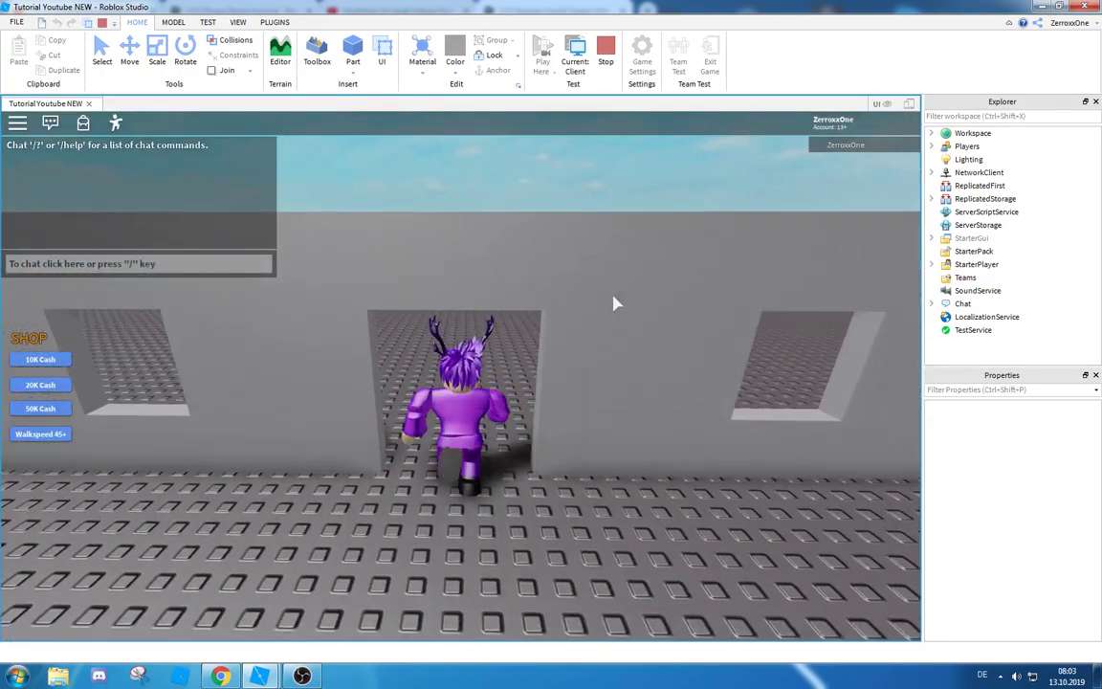
right_drag(613, 296, 613, 296)
key(w)
key(s)
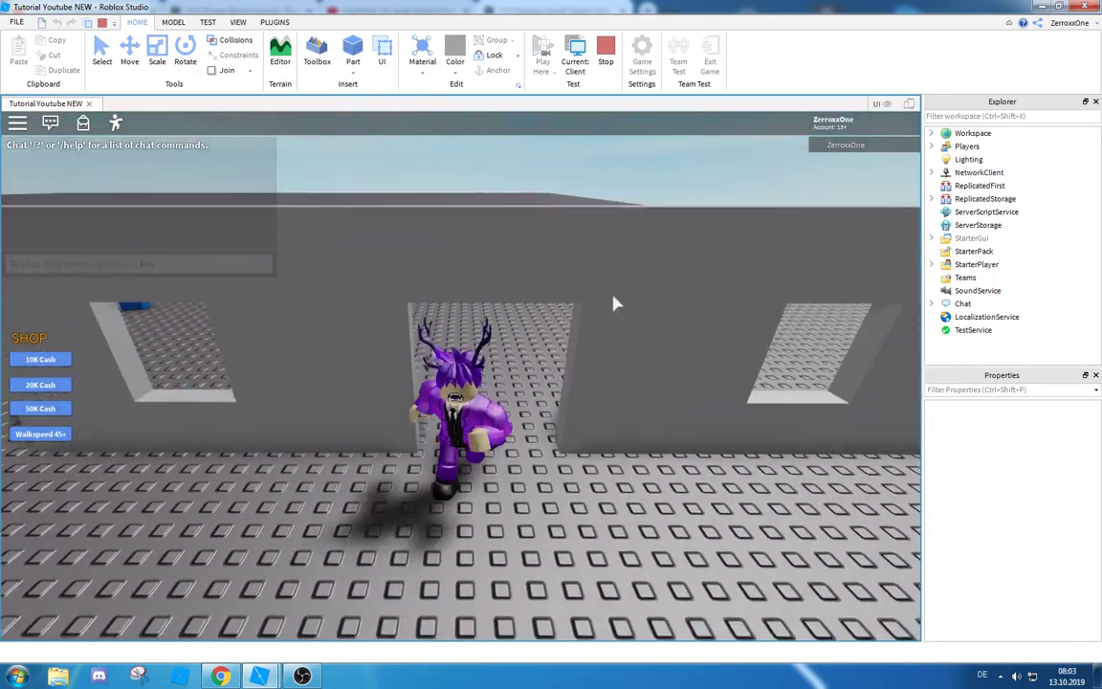
Test the mesh wall's window openings by repeatedly jumping the character against them, and end the play test.
key(a)
key(w)
key(space)
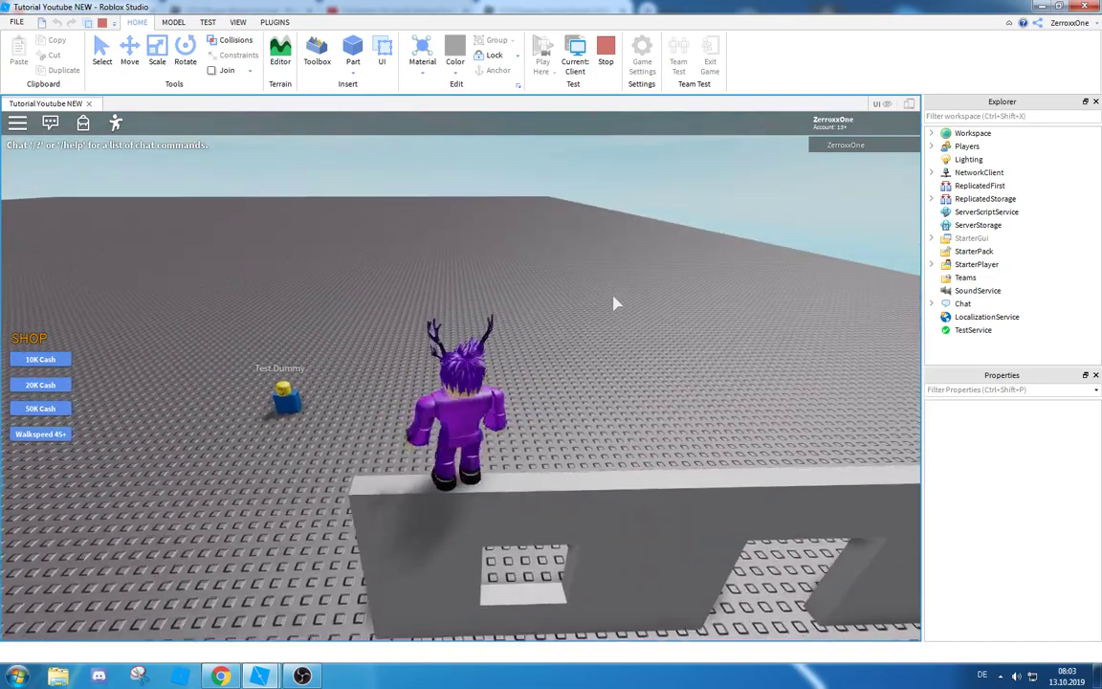
key(s)
key(w)
key(space)
key(s)
key(w)
key(space)
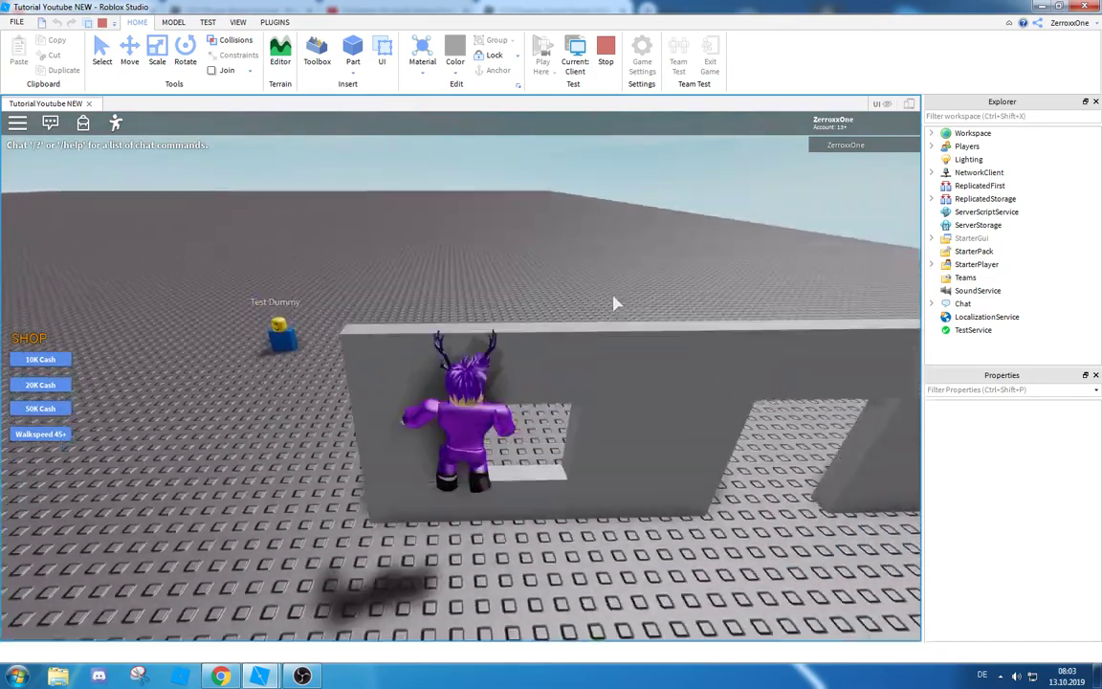
right_drag(613, 296, 616, 303)
key(w)
key(space)
key(s)
key(space)
key(w)
key(space)
key(s)
key(w)
key(space)
key(s)
key(w)
key(space)
key(space)
key(space)
key(w)
key(w)
key(w)
key(w)
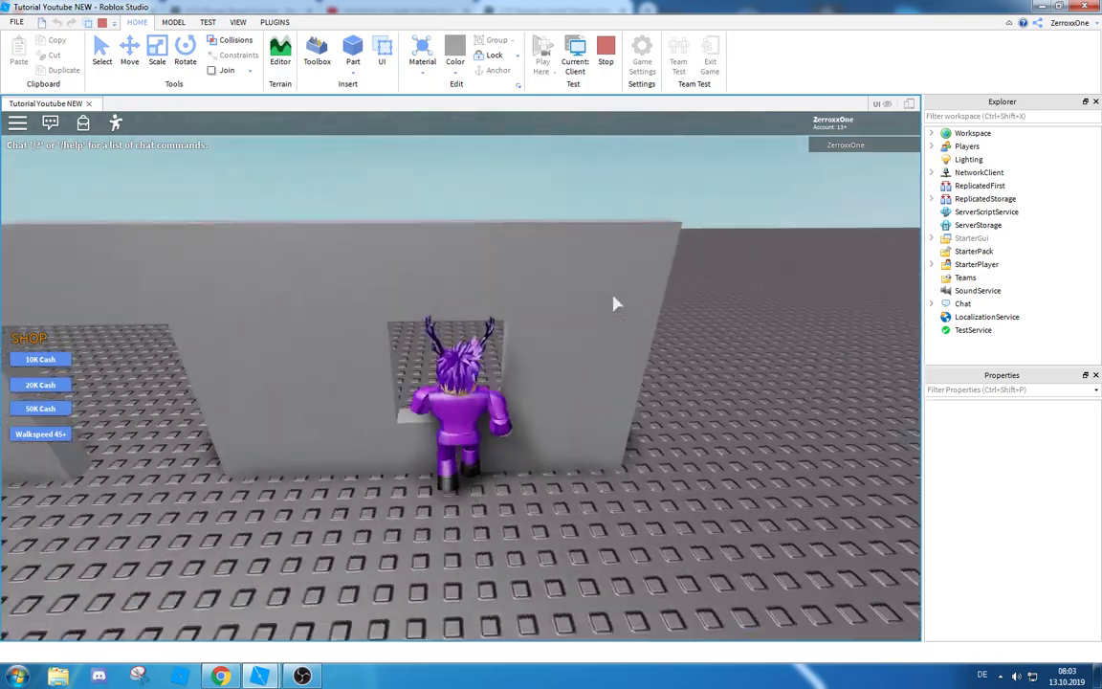
key(space)
key(a)
key(s)
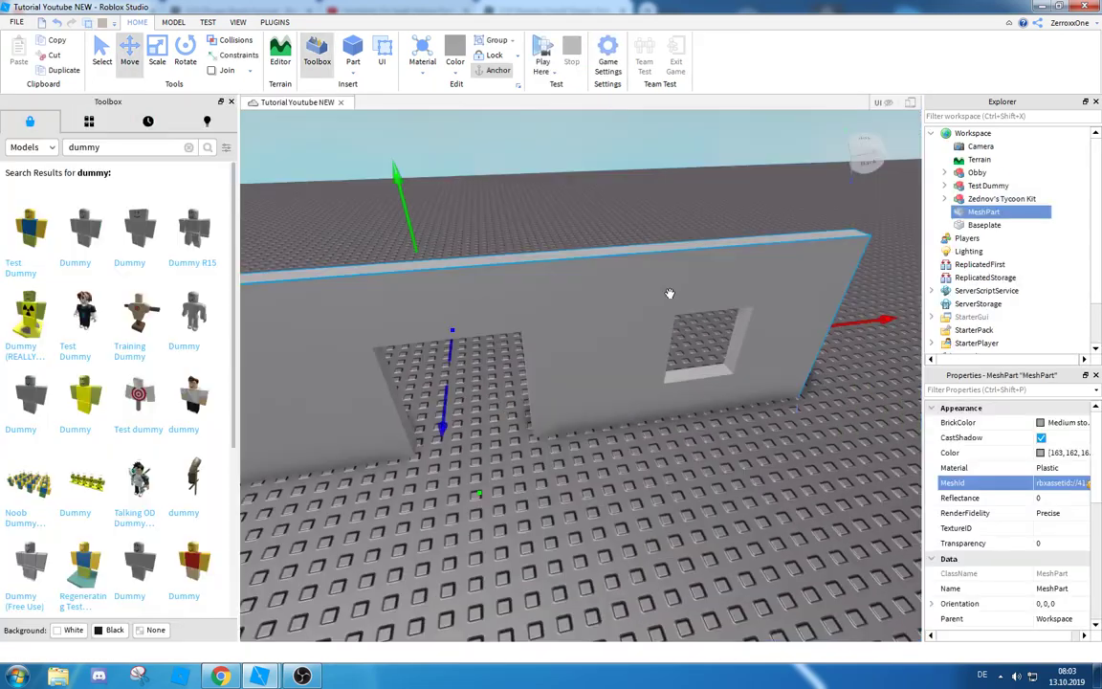
Insert a block part and place it on the ground at one side of the wall's door opening.
right_drag(701, 291, 705, 292)
scroll(705, 292, down, 5)
scroll(705, 295, up, 6)
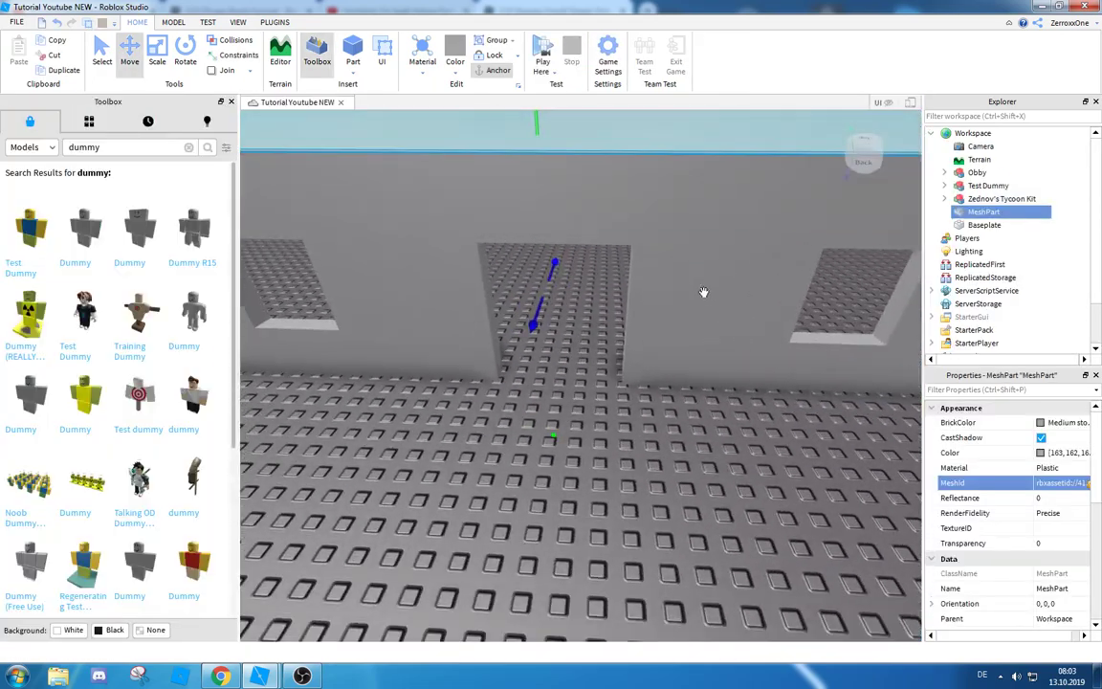
key(w)
click(353, 50)
key(w)
right_drag(649, 307, 657, 315)
drag(598, 310, 542, 317)
key(s)
right_drag(542, 317, 542, 314)
key(w)
key(s)
key(d)
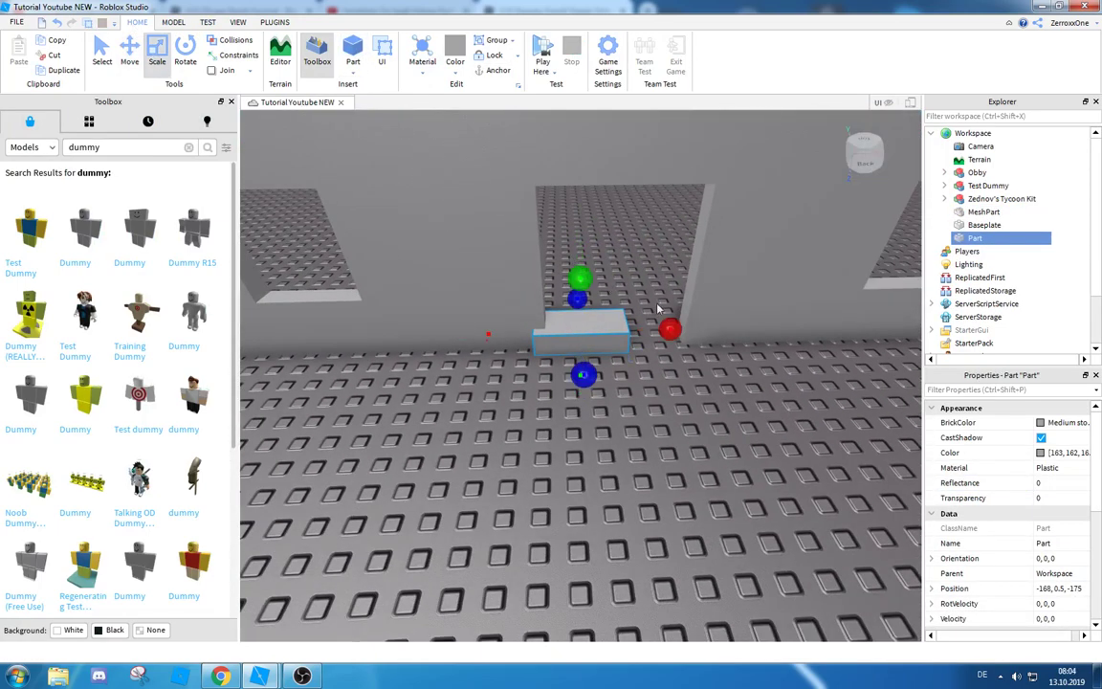
Scale the block into a door-frame post 1 stud wide and 7 studs tall.
drag(669, 330, 621, 328)
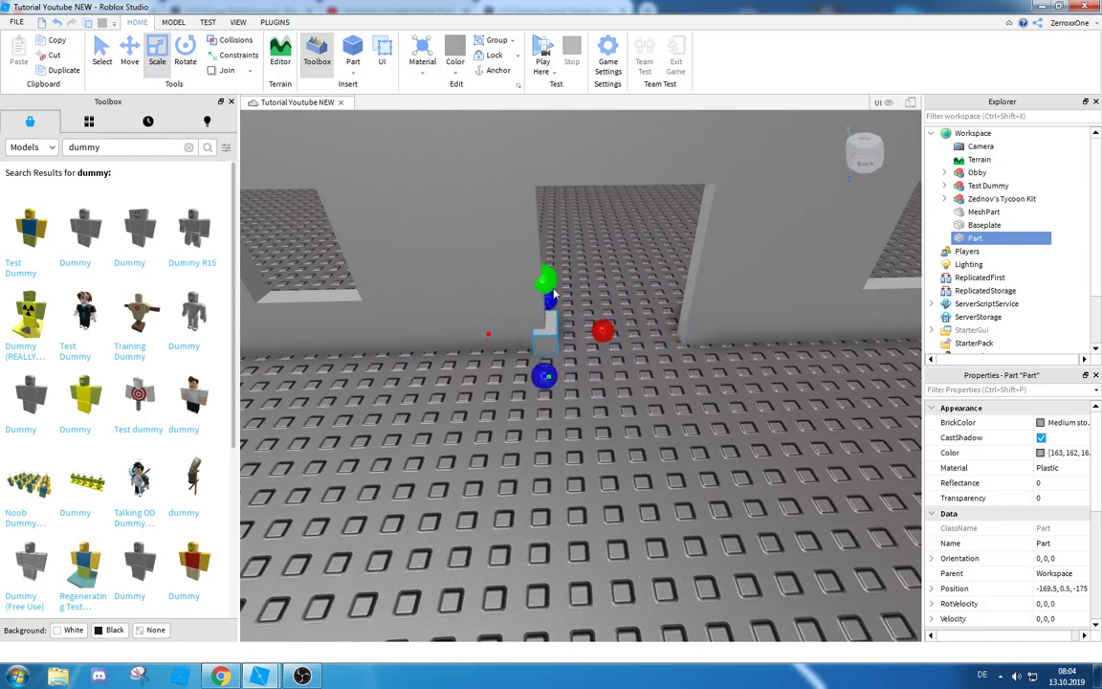
drag(549, 170, 548, 152)
right_drag(548, 154, 547, 152)
drag(547, 152, 546, 151)
right_drag(547, 153, 547, 152)
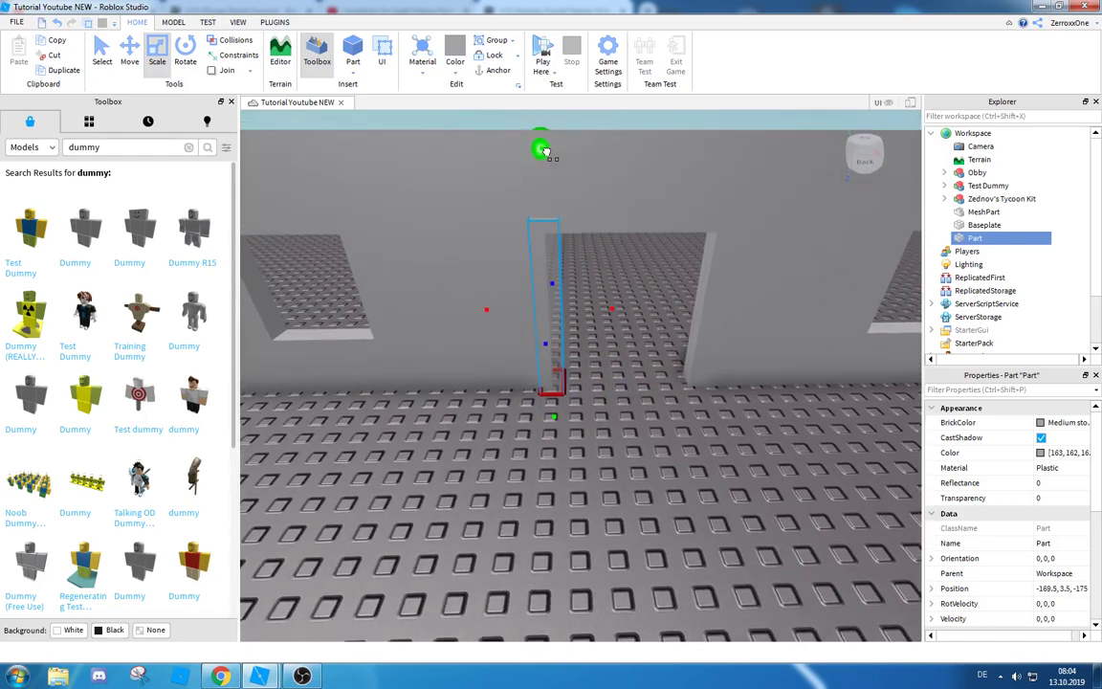
drag(546, 151, 546, 151)
Anchor the post and reshape its duplicate into a 1-stud-high lintel spanning the top of the door opening.
key(ctrl+d)
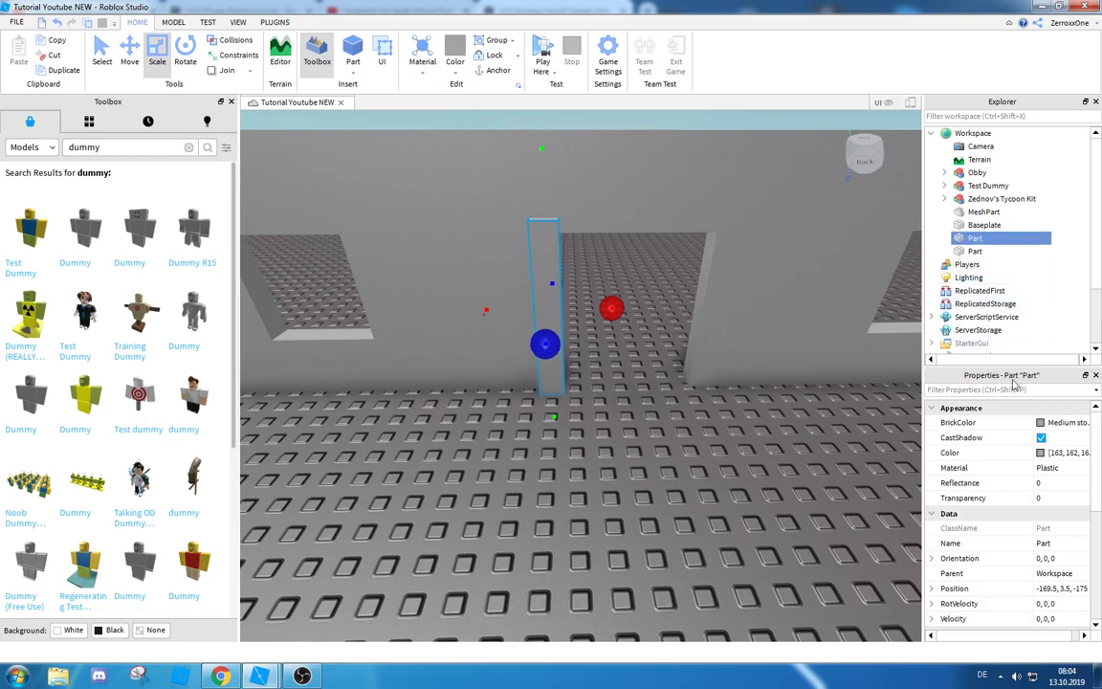
scroll(1071, 440, down, 5)
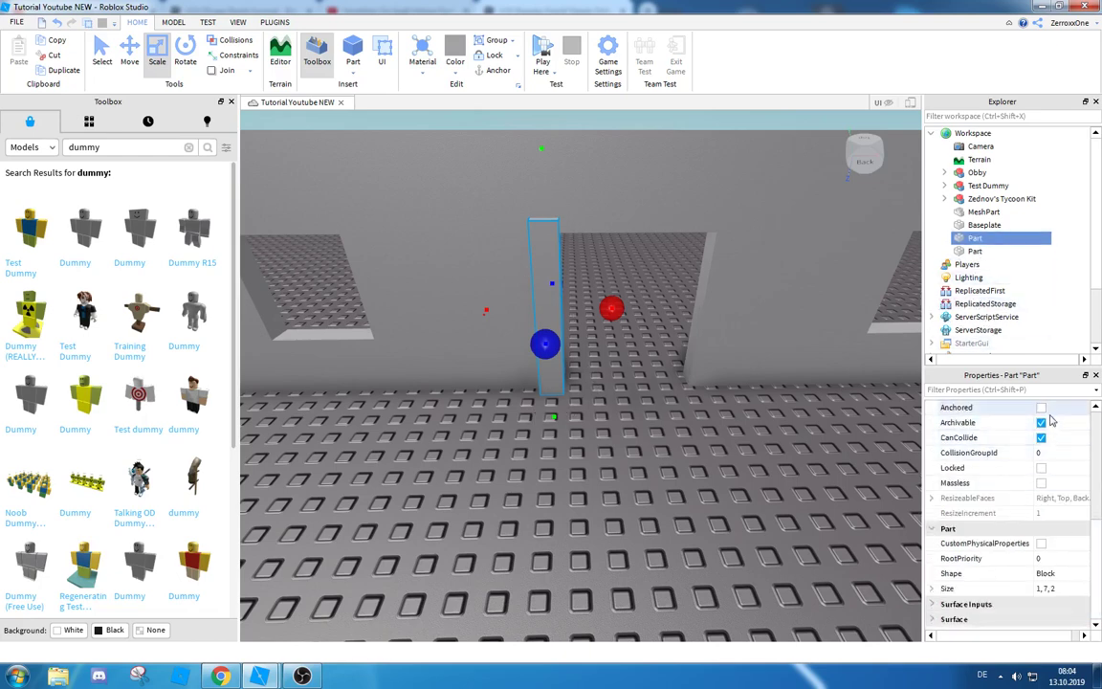
scroll(1033, 421, up, 5)
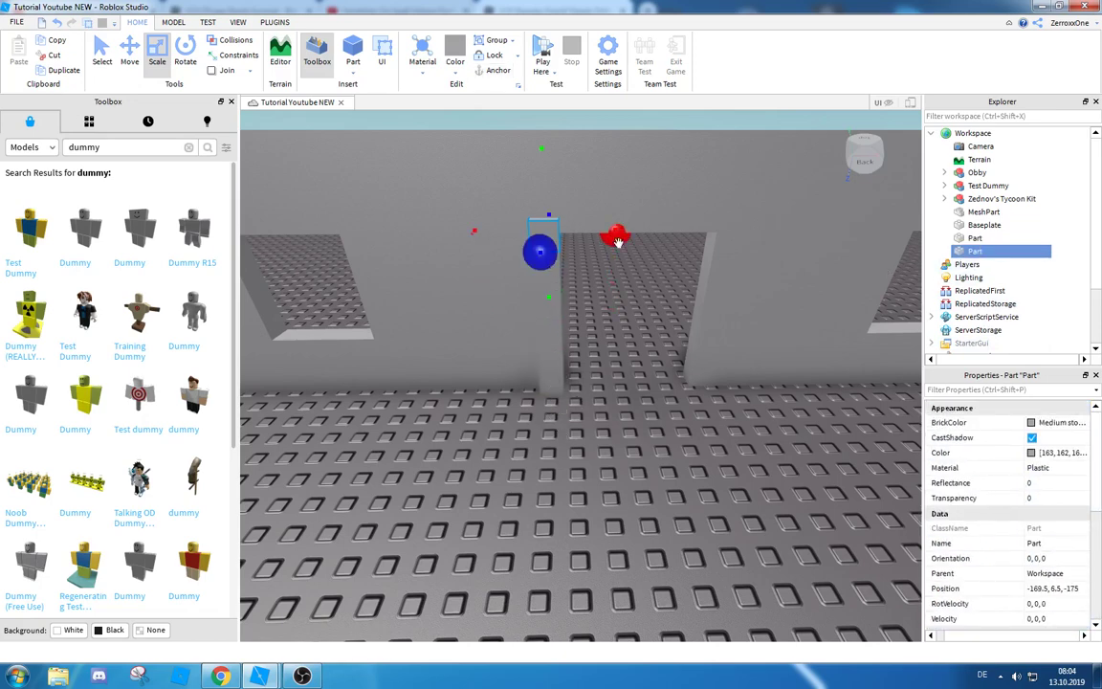
drag(776, 243, 777, 243)
right_drag(737, 290, 737, 290)
Duplicate the door-frame post and move the copy 6 studs to the opposite side of the opening.
click(540, 308)
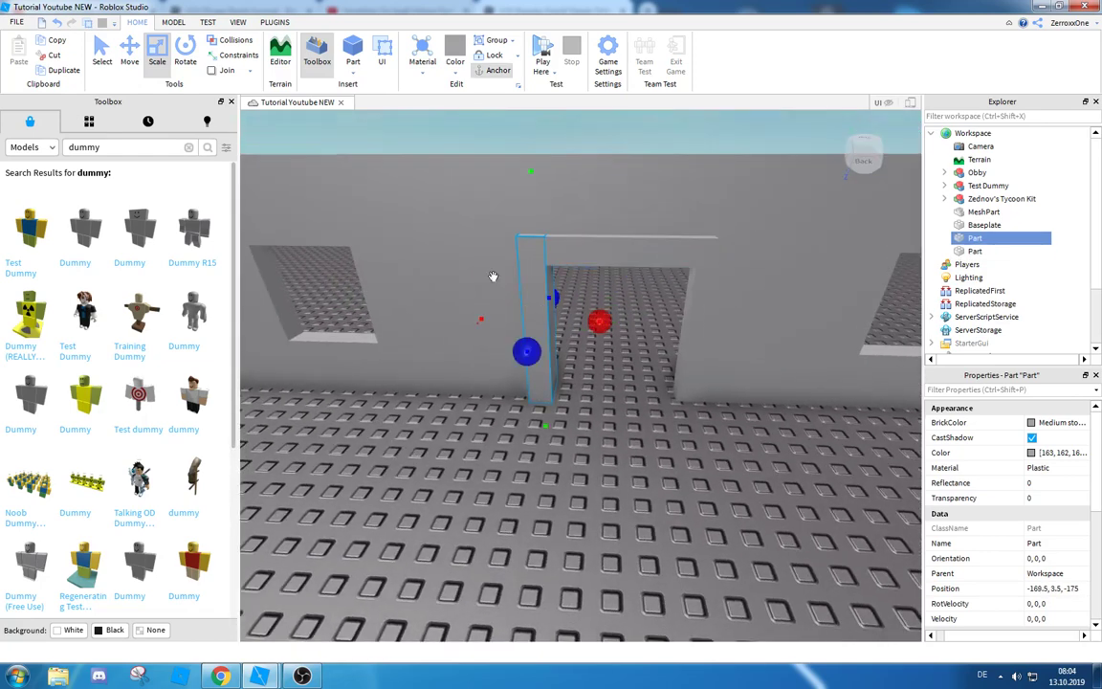
key(ctrl+d)
click(131, 52)
drag(598, 327, 746, 332)
right_drag(615, 386, 607, 382)
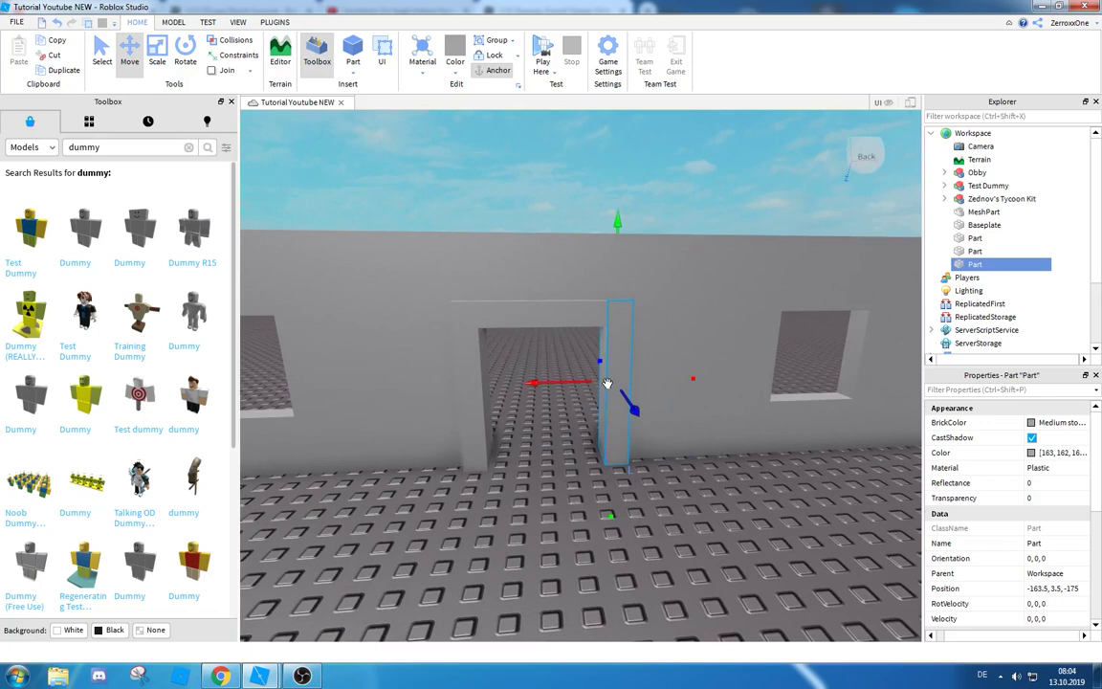
Scale both door-frame posts and the lintel down by 0.5 studs to half-stud thickness, widening the door opening.
click(171, 23)
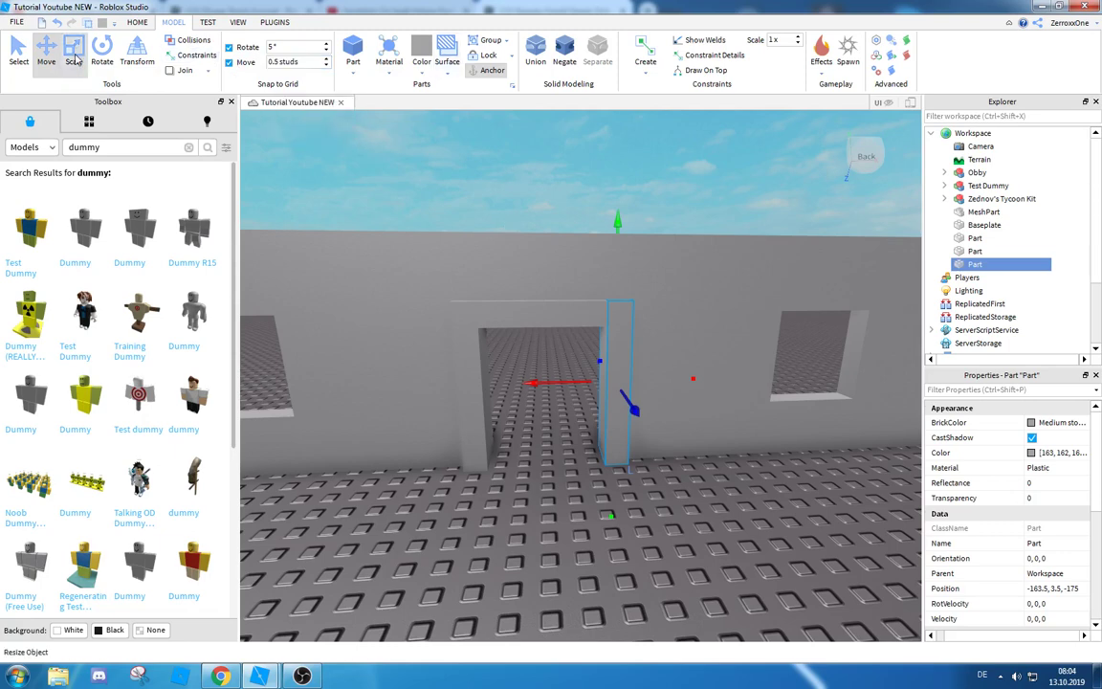
drag(554, 382, 565, 383)
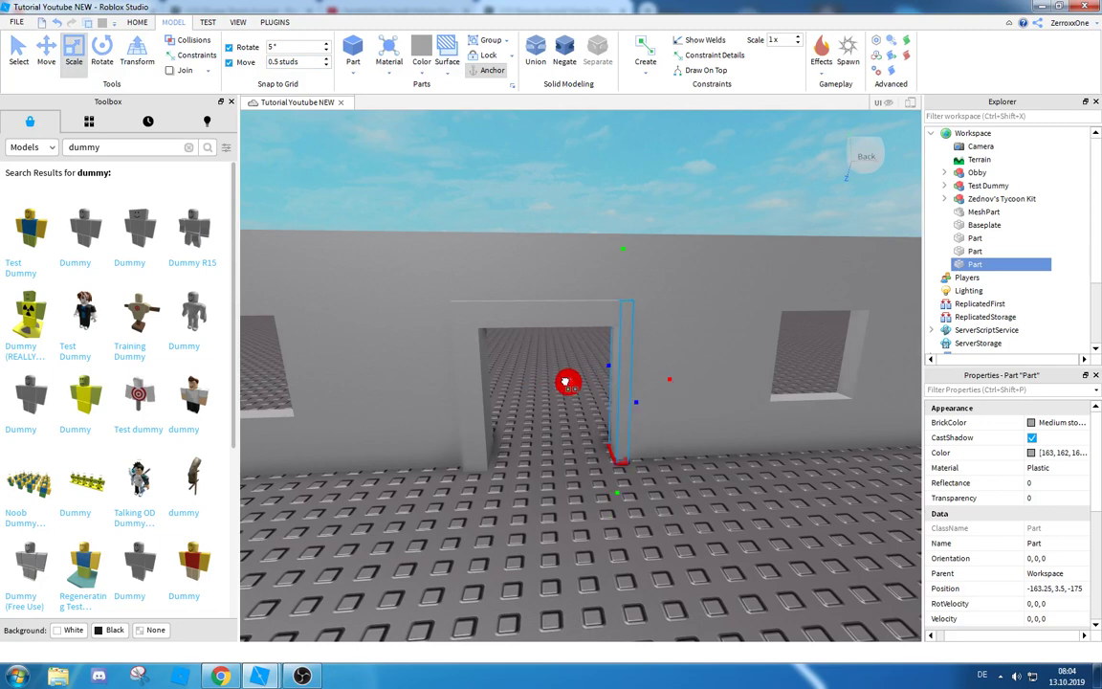
click(536, 316)
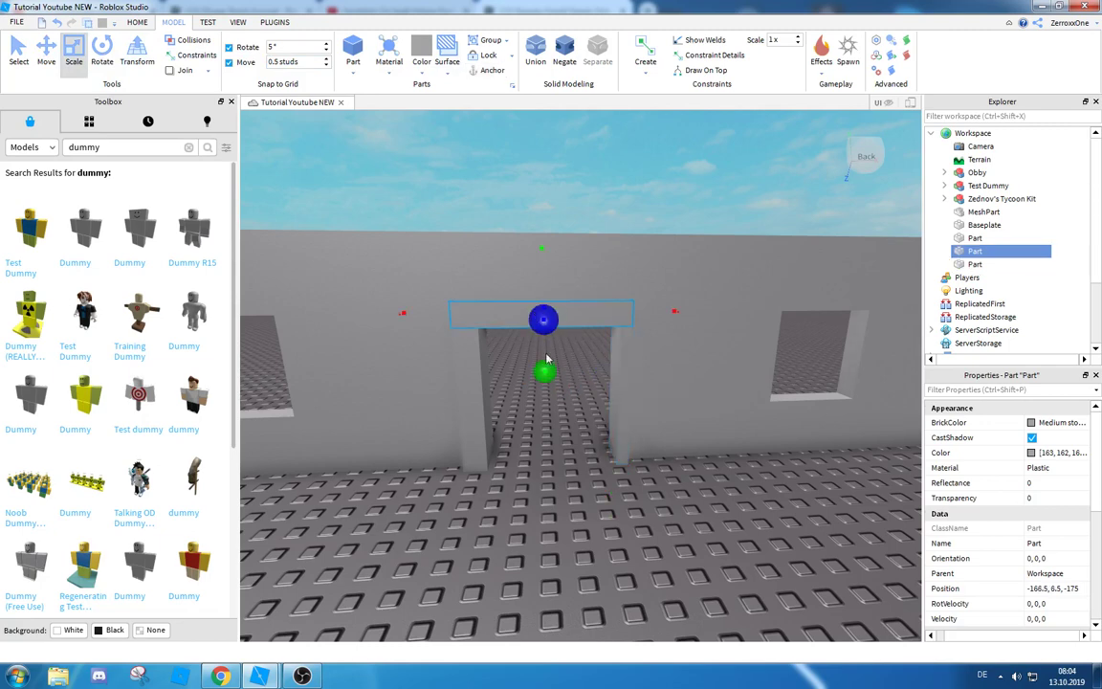
click(469, 375)
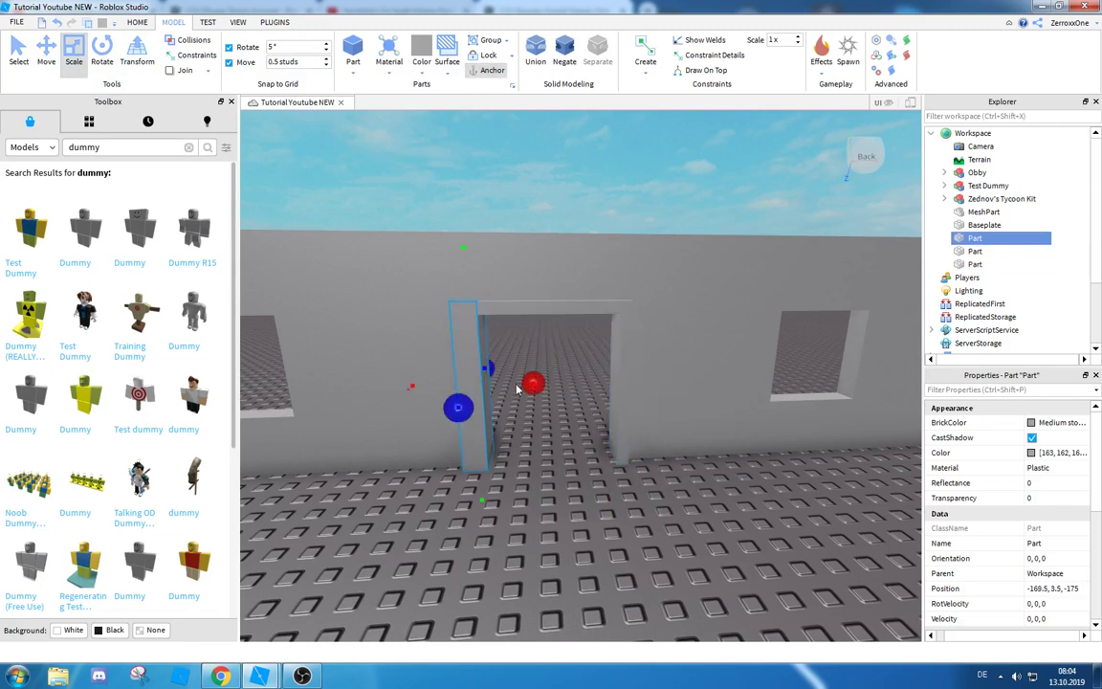
drag(528, 382, 517, 384)
Select both door-frame posts and the lintel and colour them brown (#aa5500).
key(s)
right_drag(556, 402, 571, 317)
click(574, 315)
key(w)
scroll(570, 318, up, 3)
key(s)
right_drag(571, 316, 571, 315)
click(666, 289)
ctrl+click(638, 334)
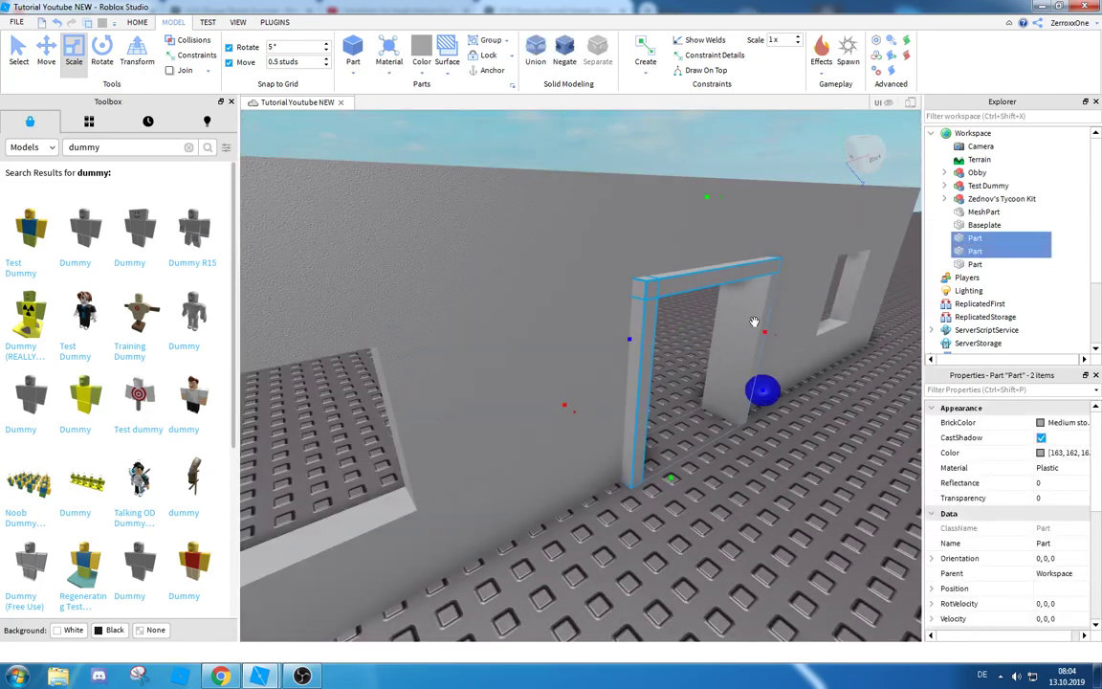
ctrl+click(734, 333)
key(f)
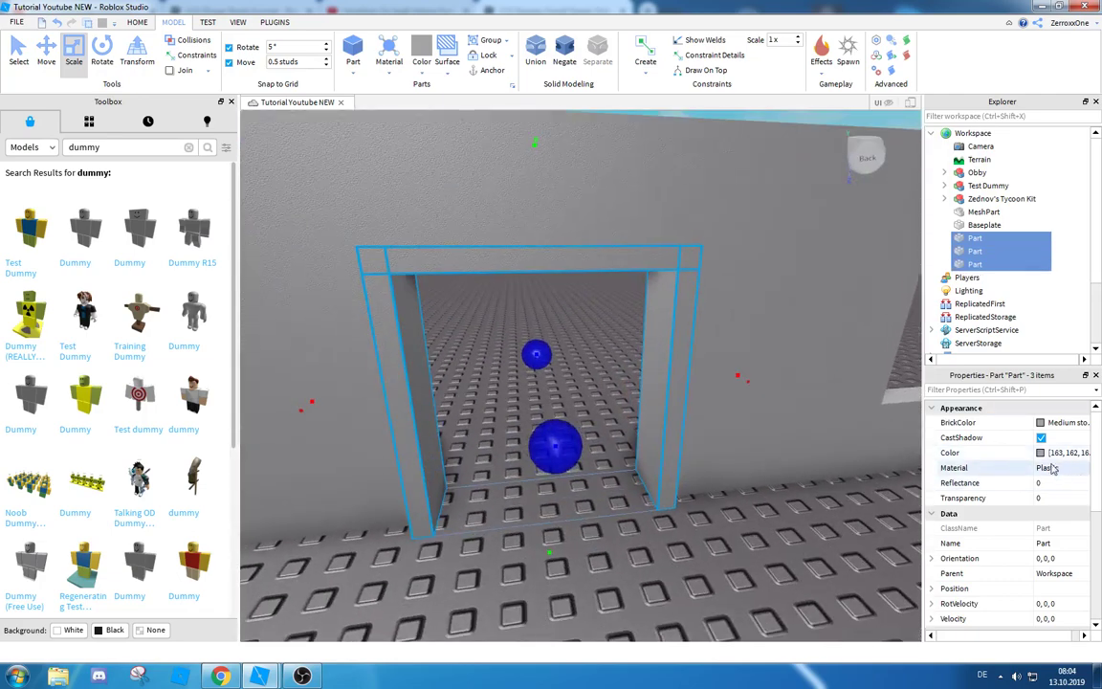
click(1031, 453)
click(450, 238)
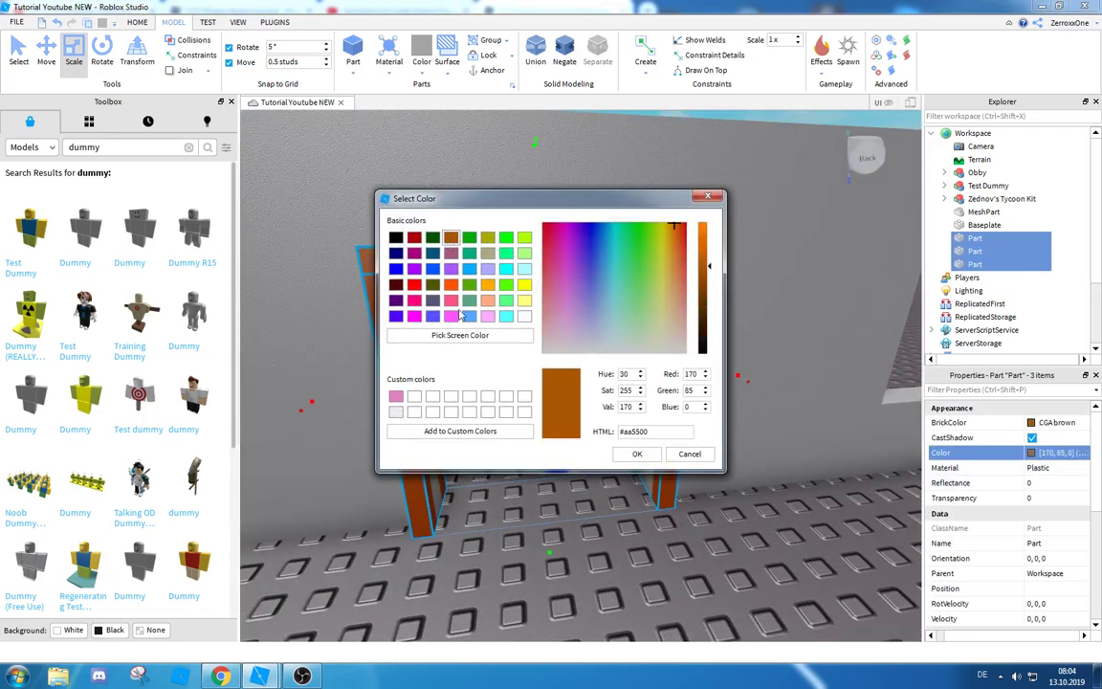
click(636, 453)
Set the movement snap increment to 0.6 studs.
scroll(536, 418, up, 5)
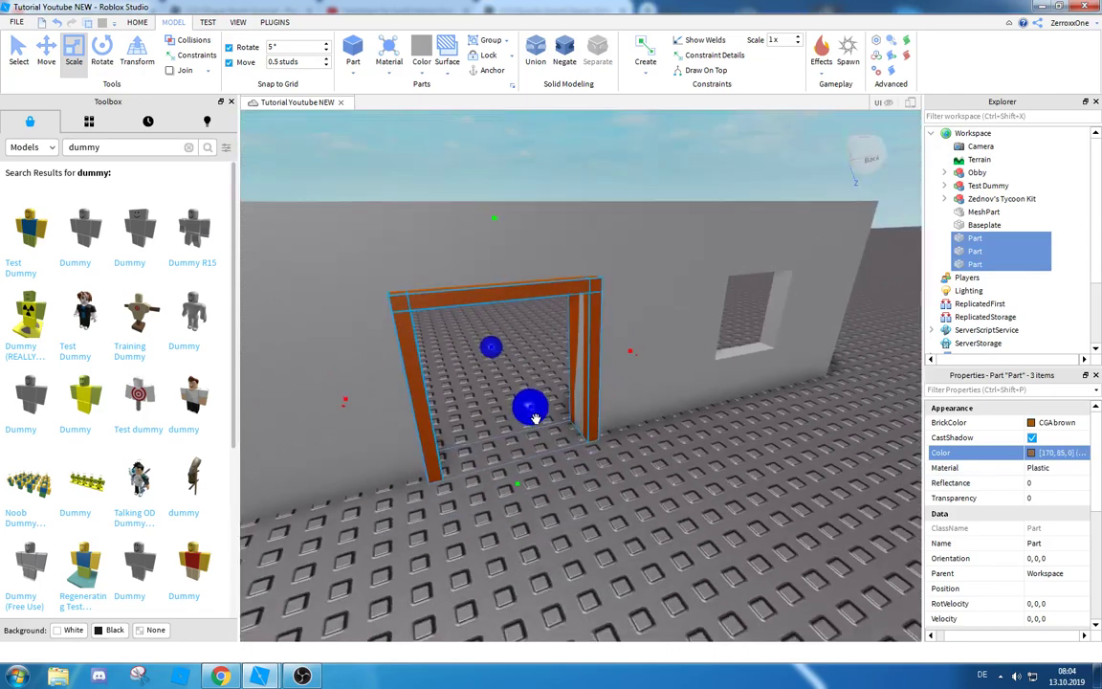
mouse_move(535, 425)
right_down()
mouse_move(449, 424)
mouse_move(526, 421)
right_up()
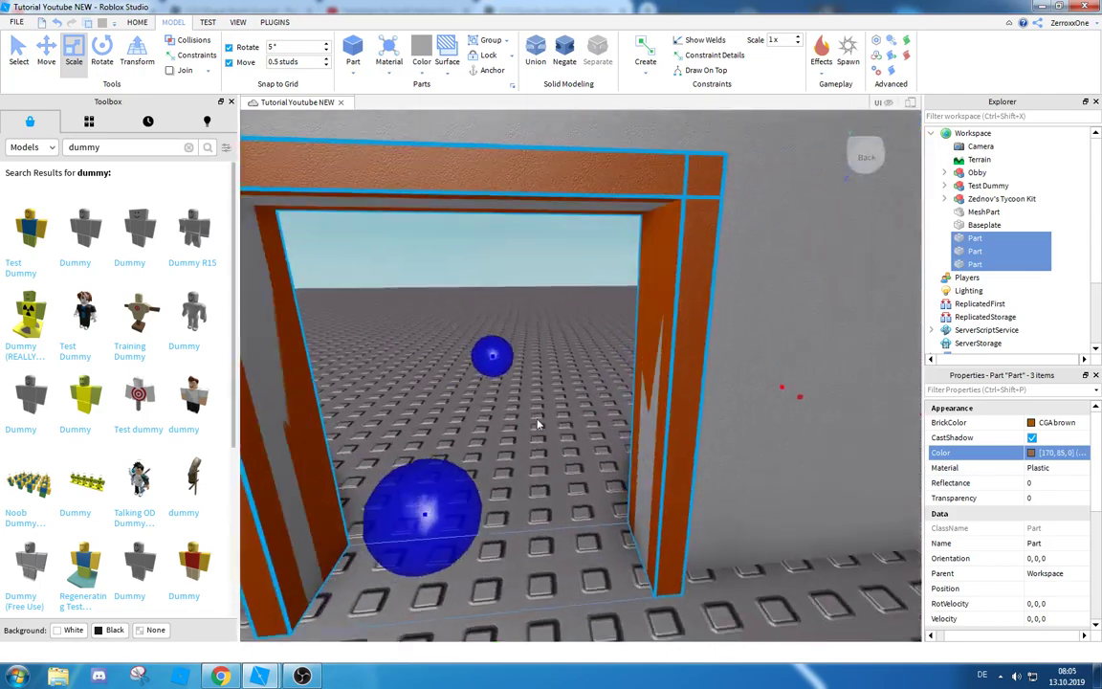
scroll(536, 426, down, 4)
scroll(537, 424, up, 3)
click(269, 60)
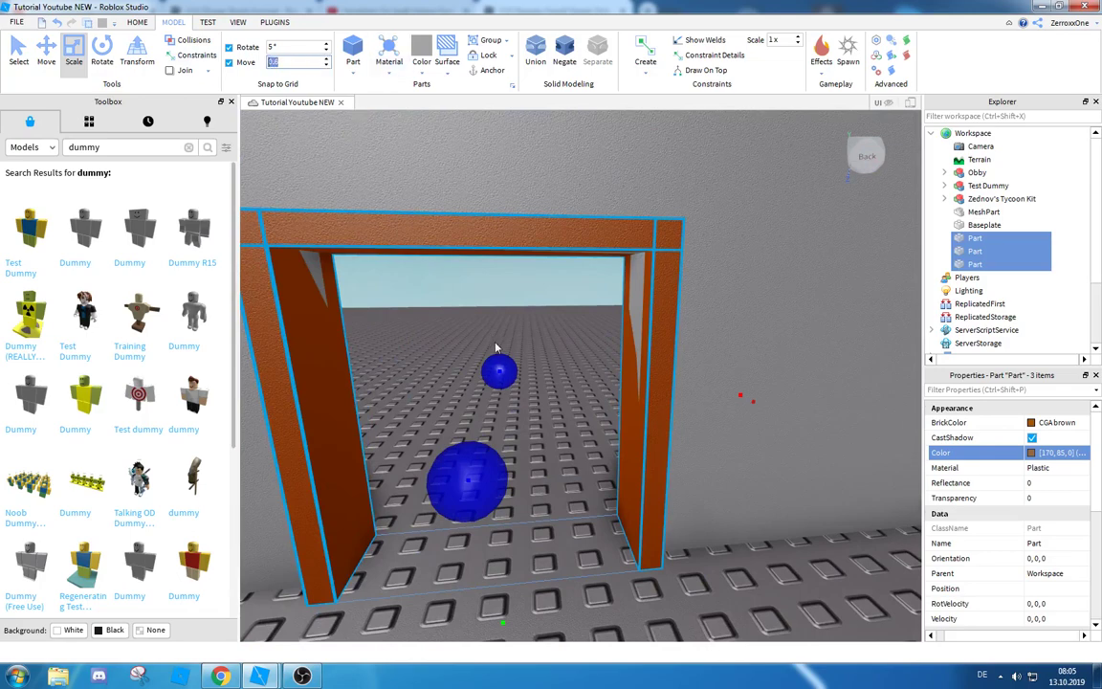
scroll(649, 400, down, 4)
scroll(623, 418, up, 2)
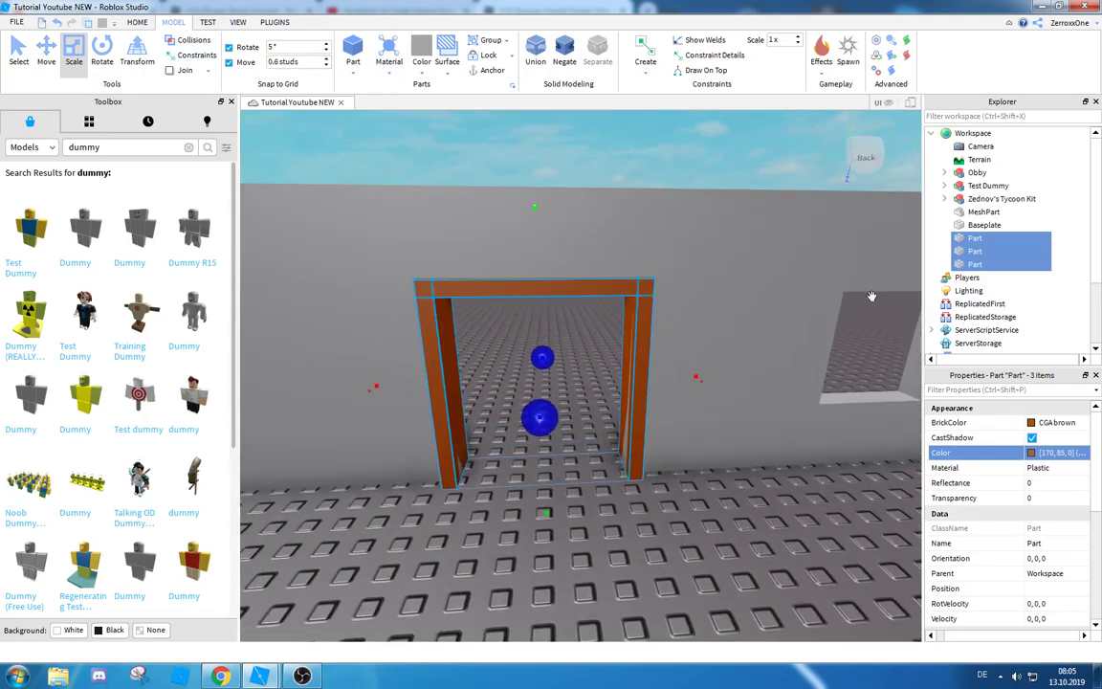
Rename the door-frame post on the right side of the opening as w.
click(974, 264)
key(F2)
text(w)
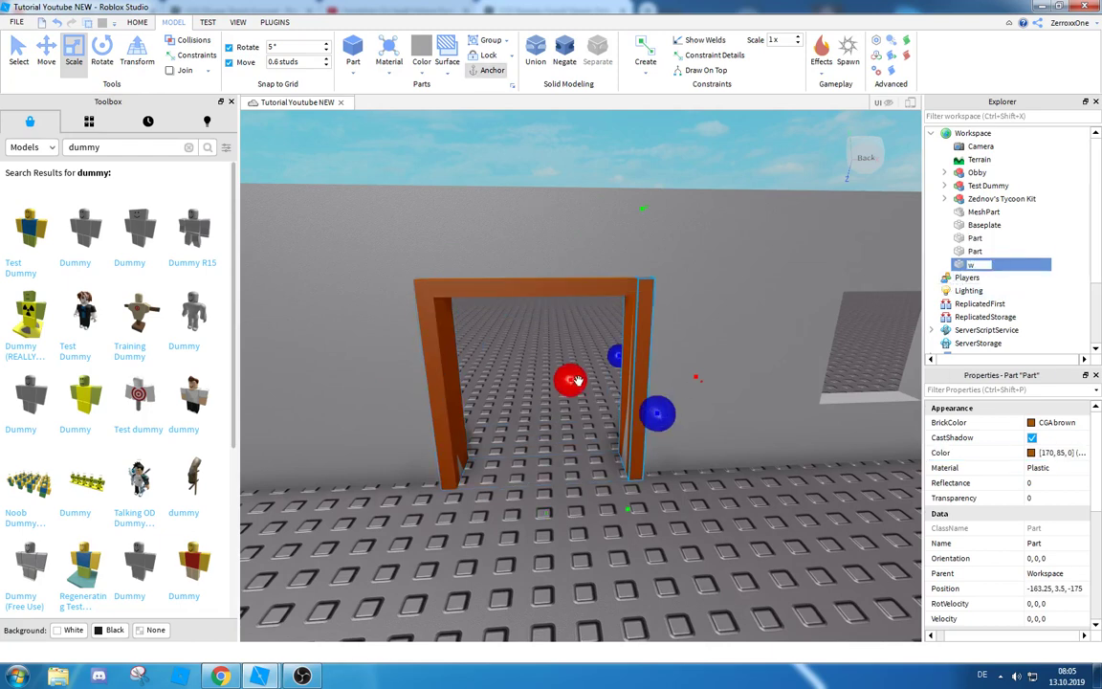
mouse_move(574, 381)
mouse_down()
mouse_move(558, 383)
mouse_move(570, 382)
mouse_up()
Set the movement snap increment to 0.2 studs and thicken both frame posts and the lintel inward by one increment.
click(277, 63)
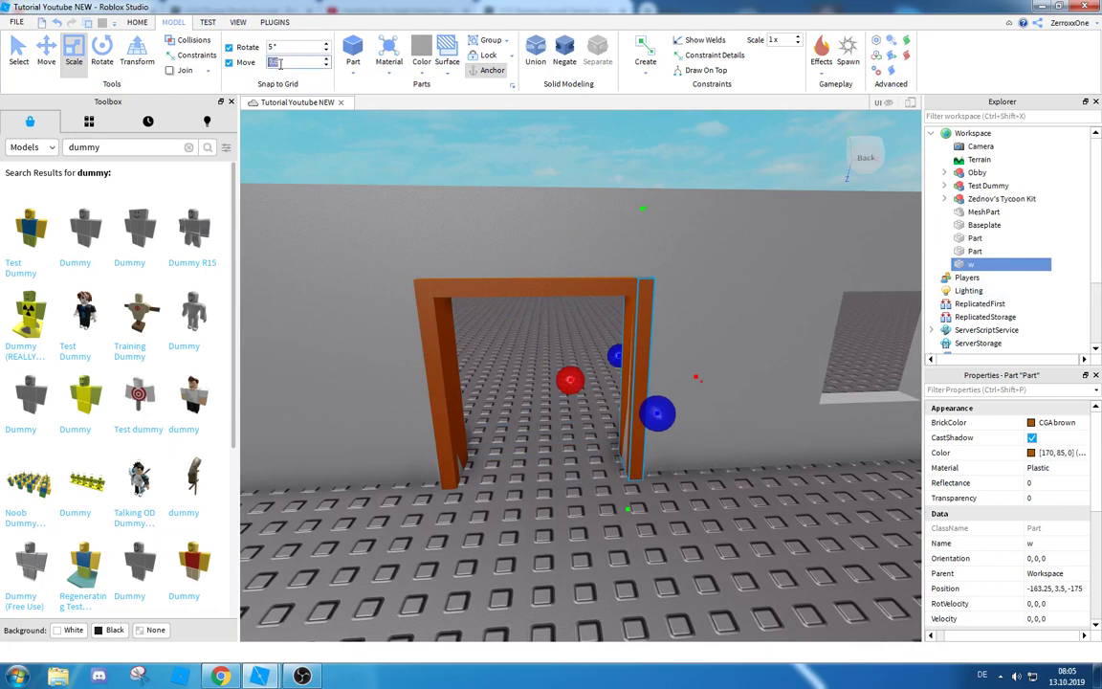
key(Return)
drag(574, 381, 563, 381)
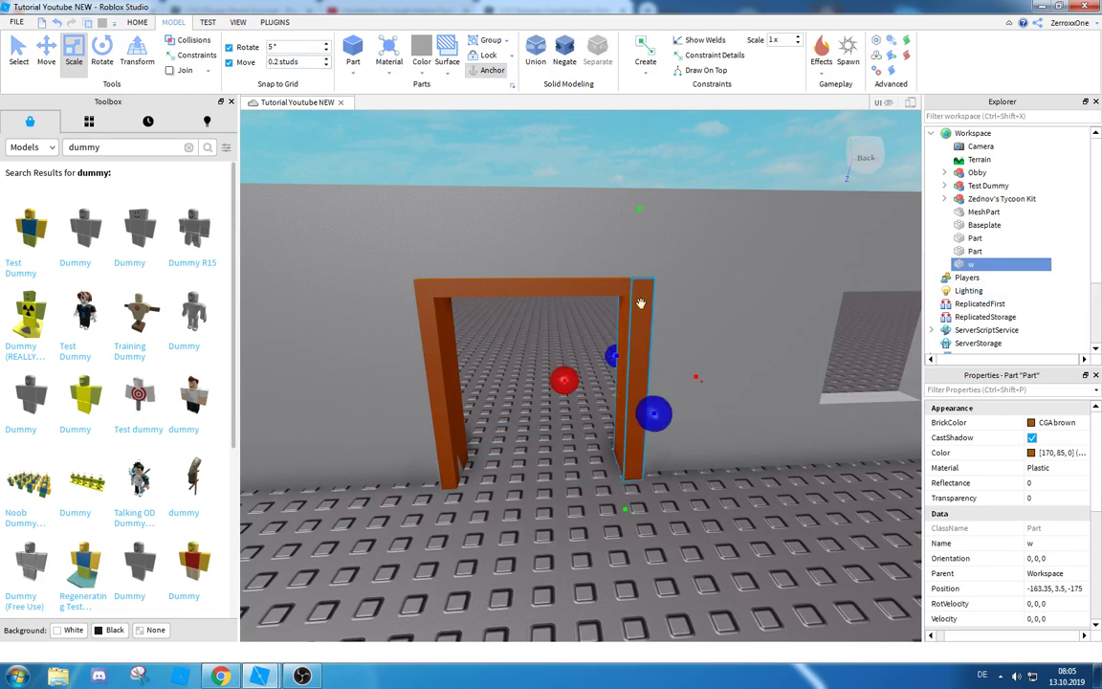
click(580, 292)
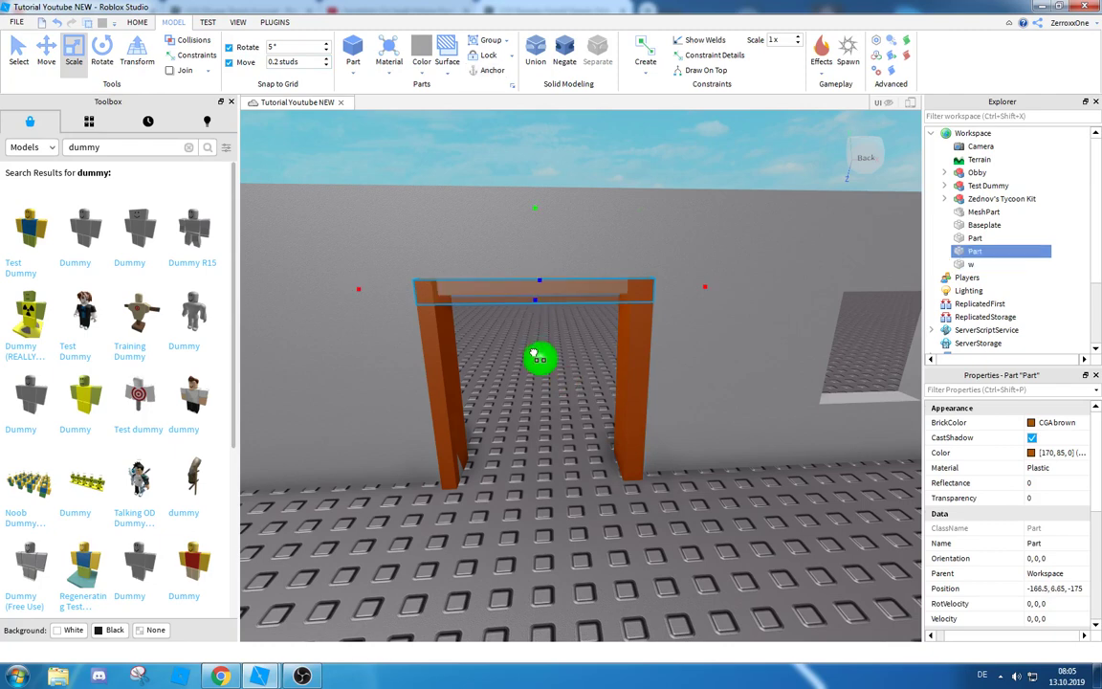
click(447, 387)
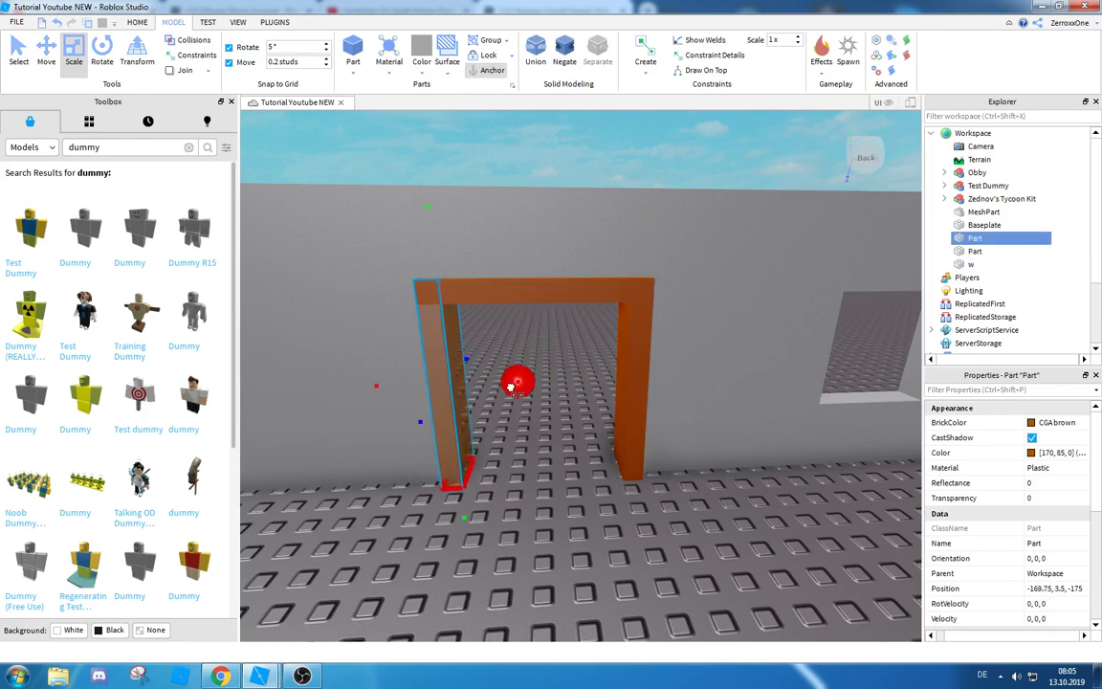
Select all three door-frame parts and change their material to SmoothPlastic.
right_drag(516, 383, 521, 379)
key(s)
click(561, 300)
right_drag(571, 278, 571, 271)
key(w)
click(582, 275)
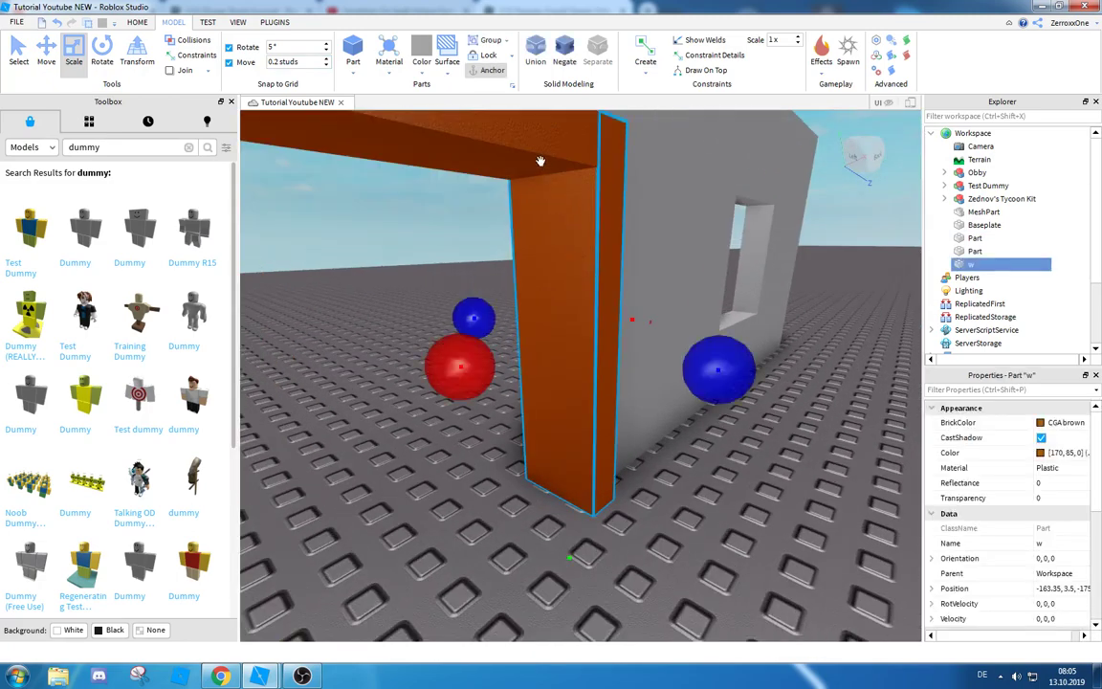
ctrl+click(542, 162)
right_drag(497, 249, 491, 246)
key(s)
ctrl+click(503, 299)
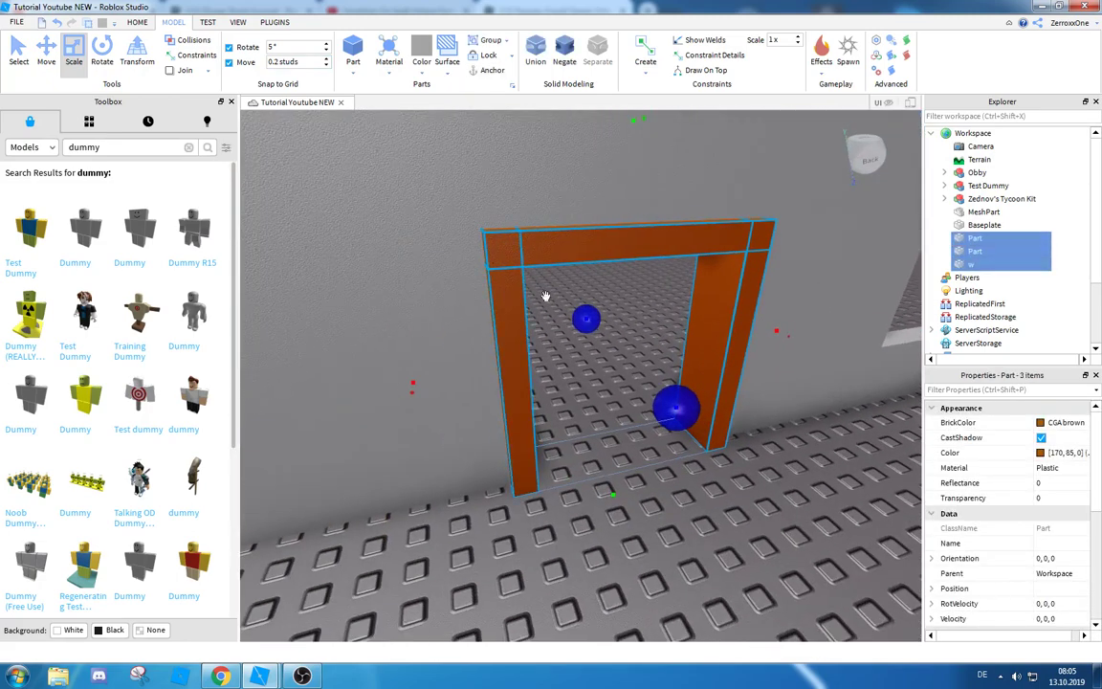
click(1047, 468)
scroll(1061, 526, down, 3)
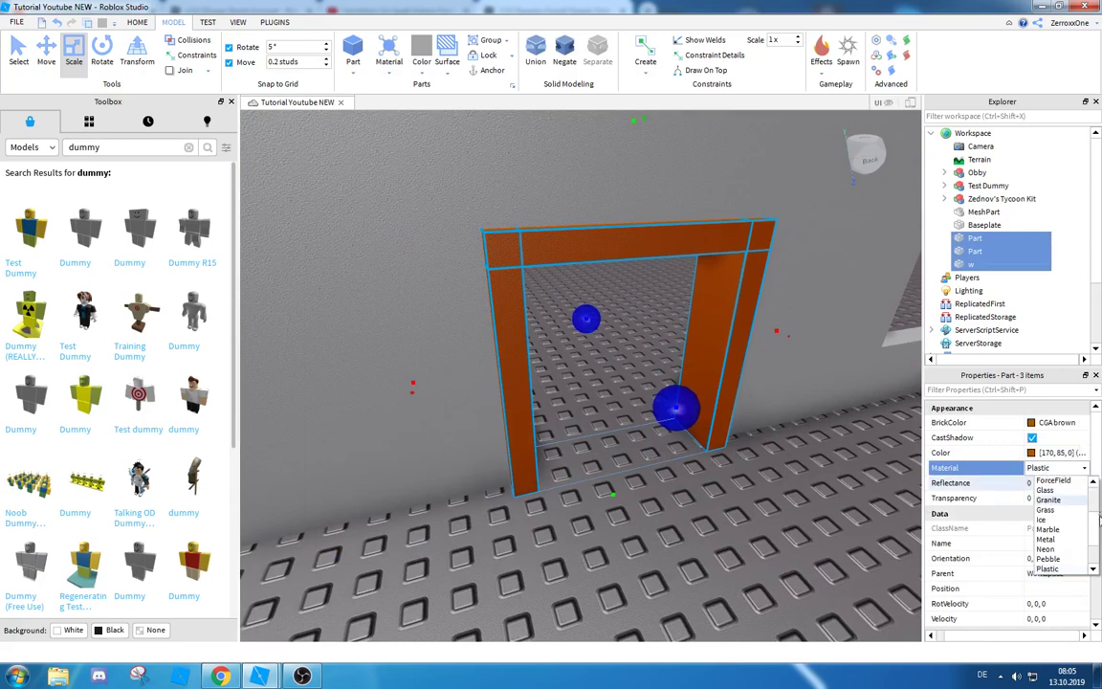
click(647, 290)
scroll(644, 290, up, 5)
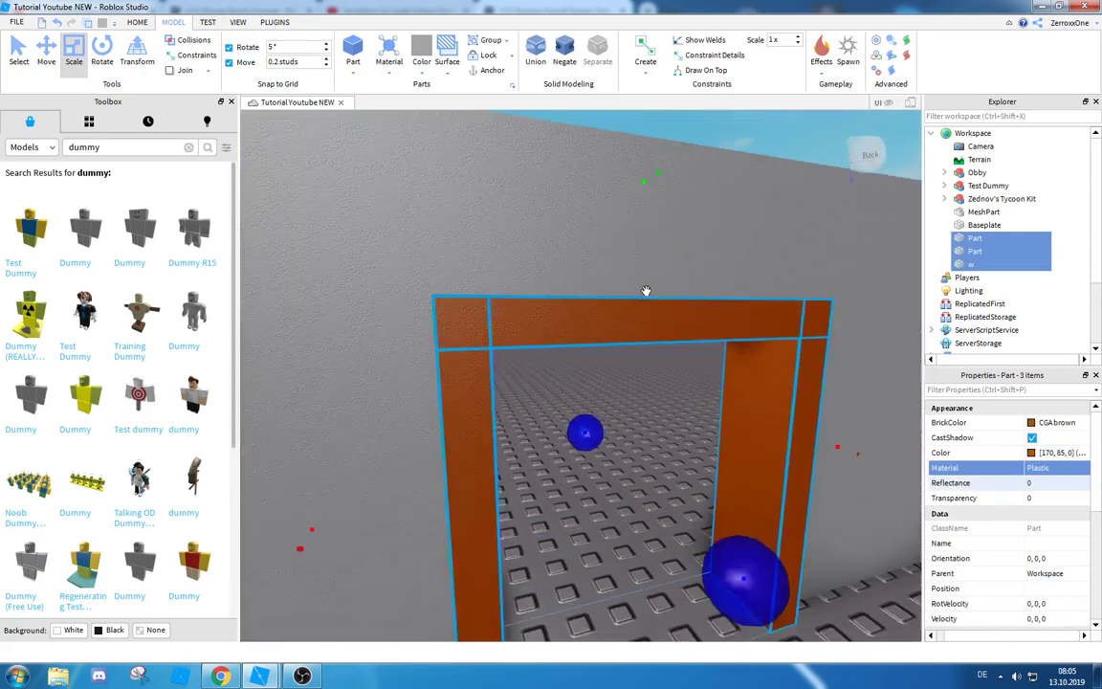
right_drag(646, 291, 647, 291)
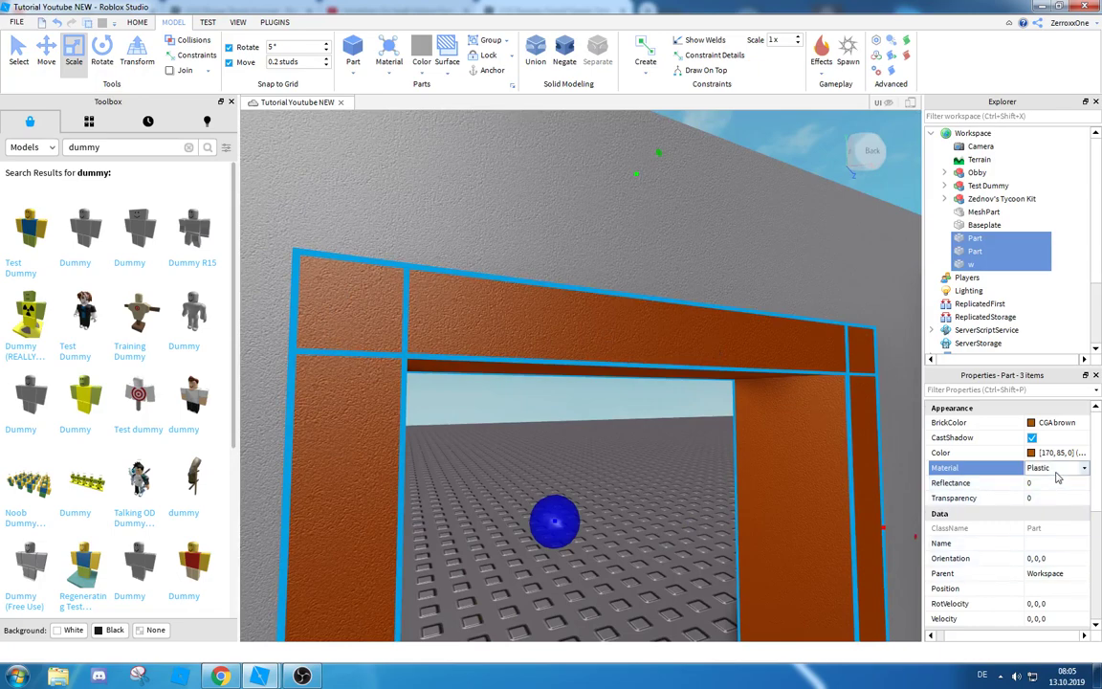
click(1072, 468)
scroll(1052, 535, down, 3)
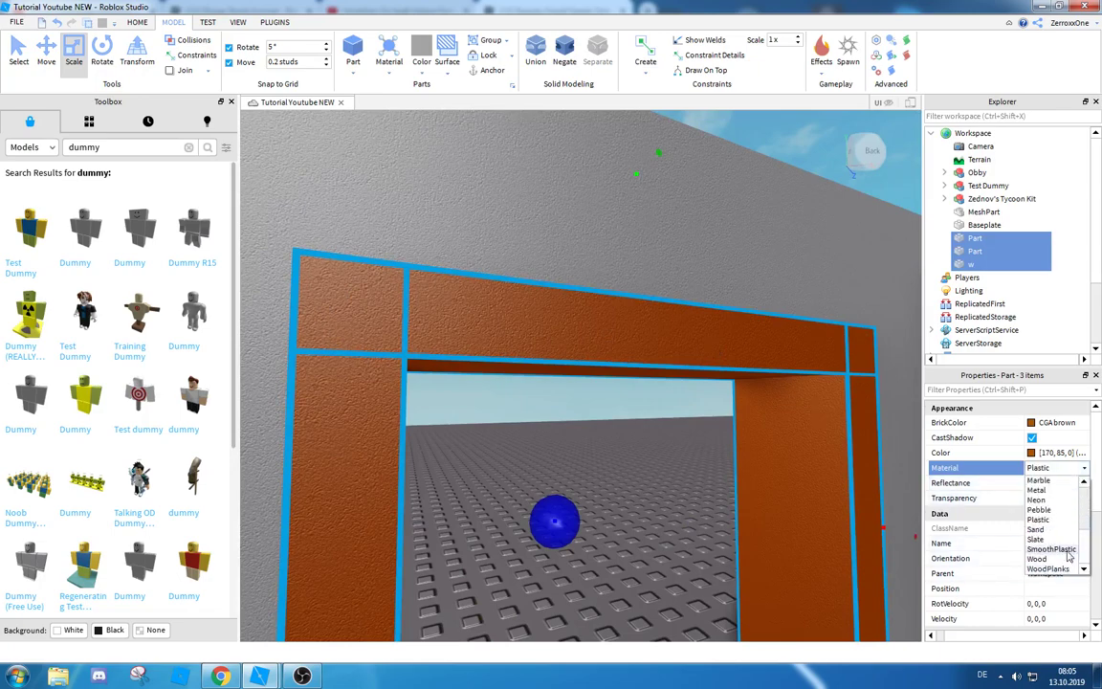
click(1054, 553)
Run a play test in front of the wall, check whether the door frame holds together, and stop the test.
right_drag(553, 378, 576, 361)
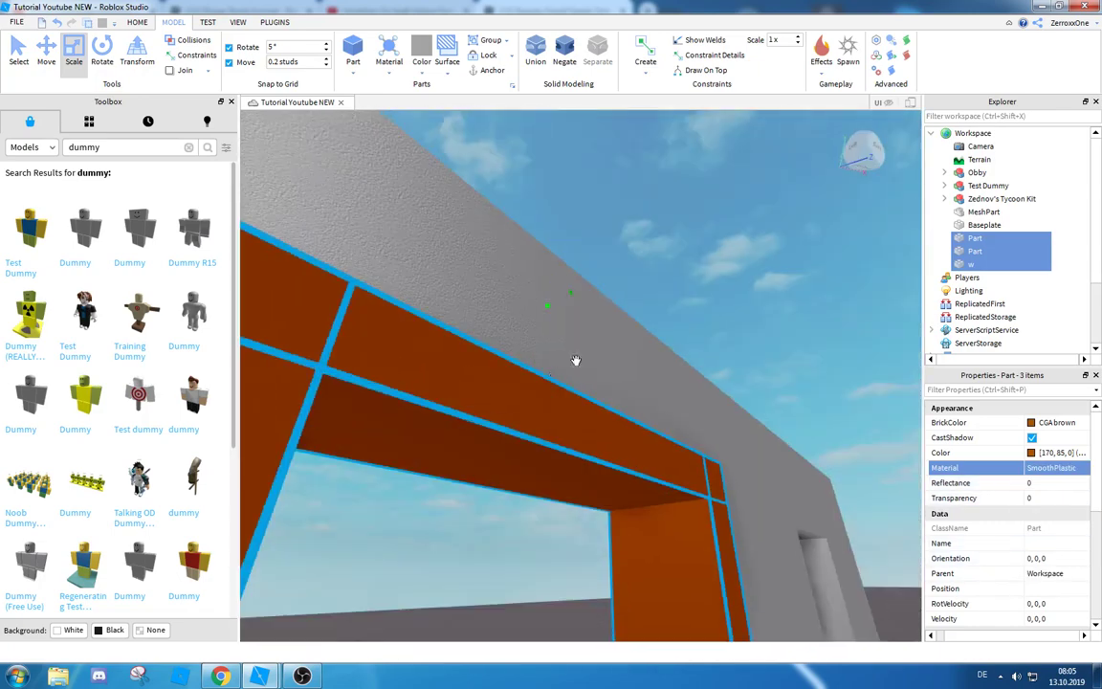
click(740, 249)
right_drag(691, 263, 693, 263)
key(s)
key(s)
key(w)
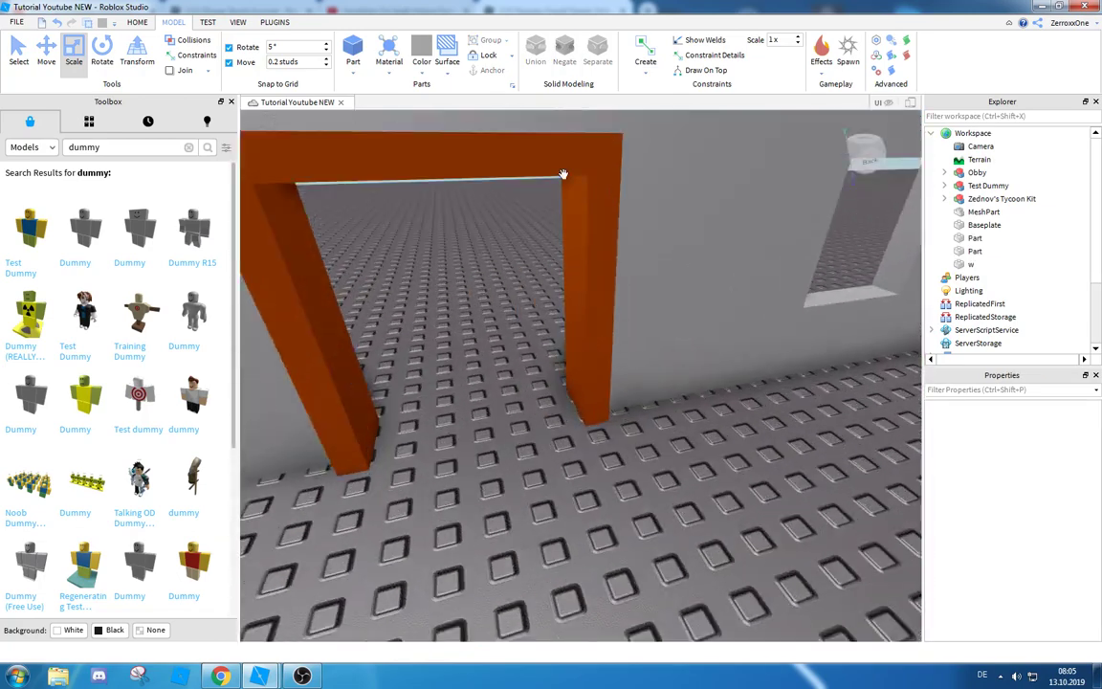
click(137, 22)
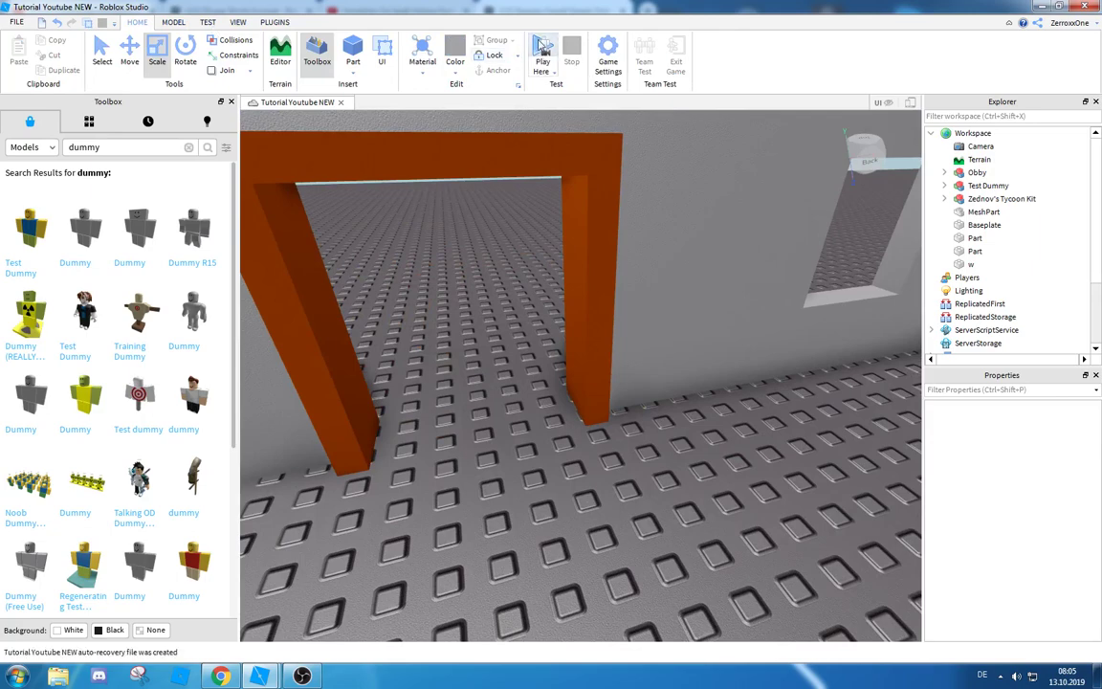
click(541, 50)
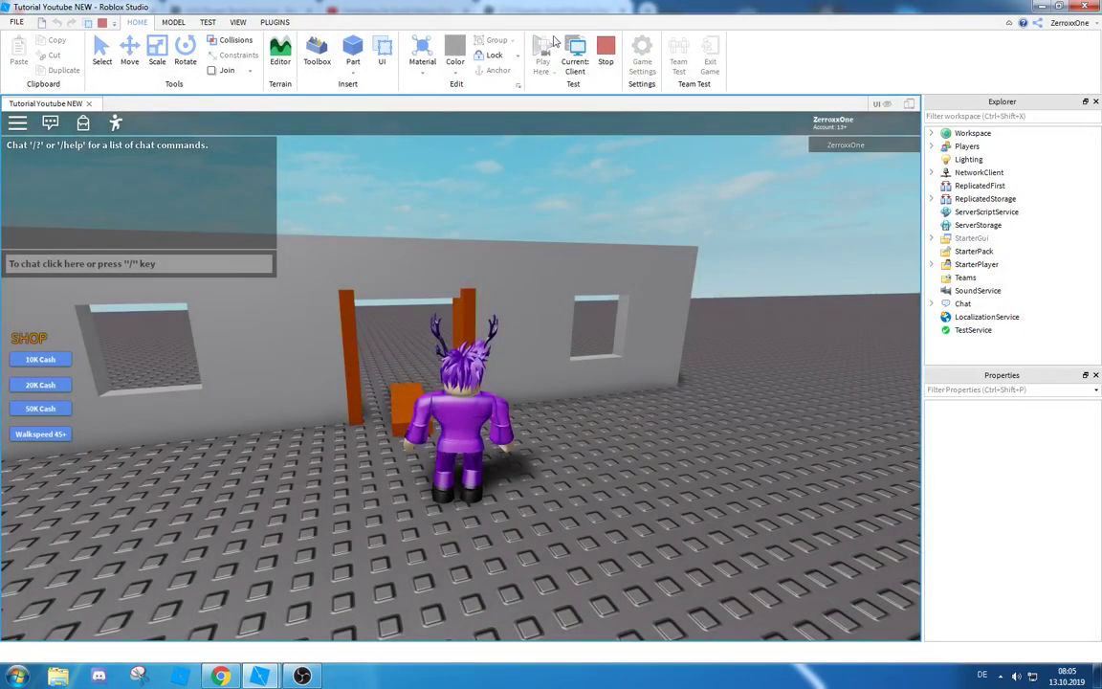
right_click(551, 52)
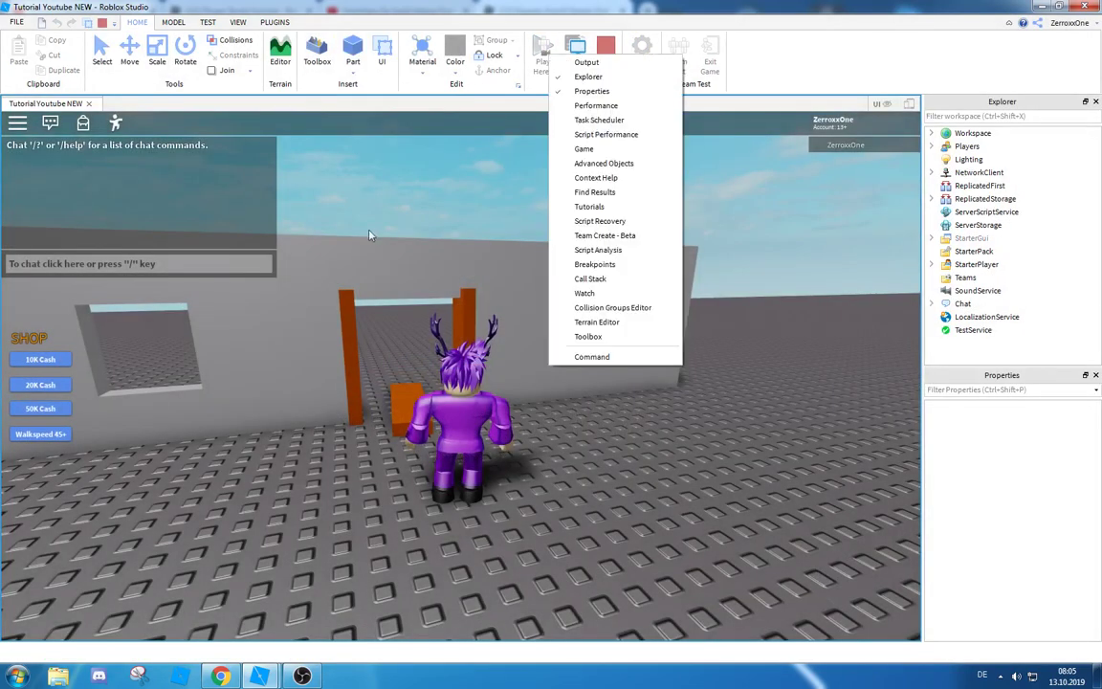
click(521, 372)
right_drag(526, 373, 527, 376)
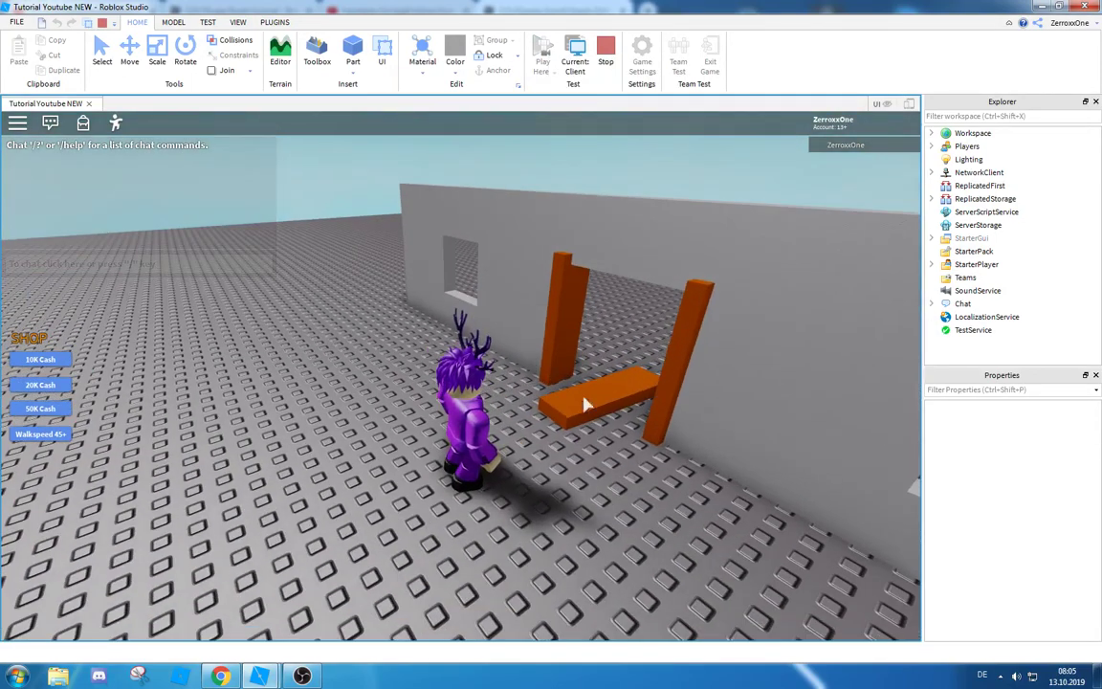
click(606, 52)
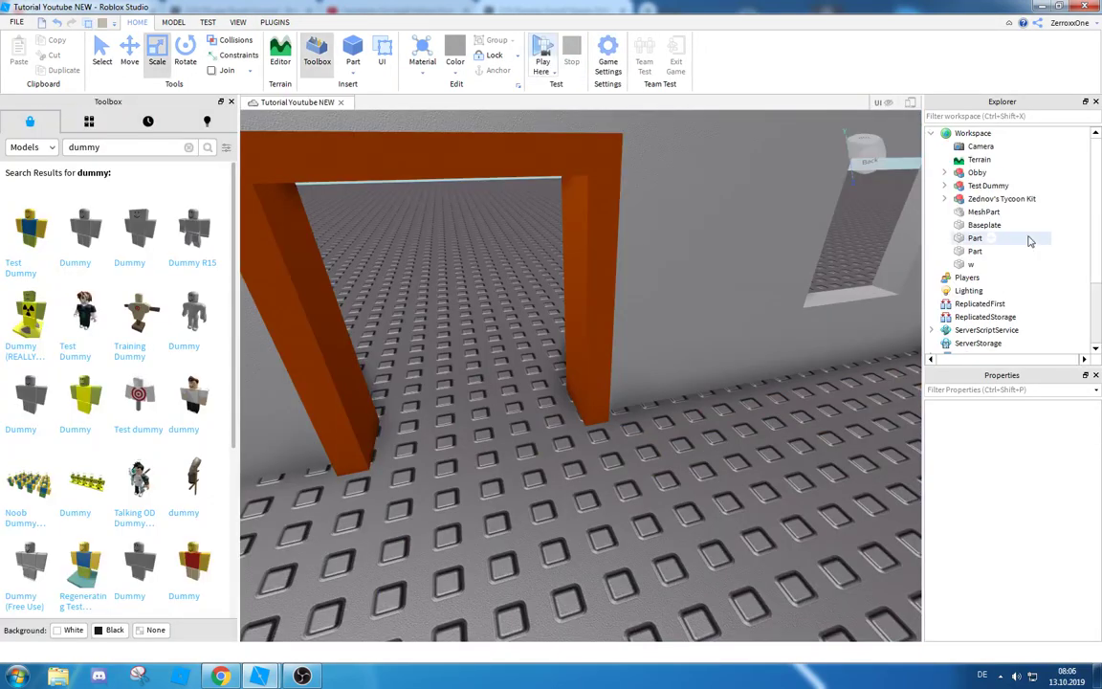
Check the anchoring of the frame parts and anchor the lintel above the door opening.
click(972, 264)
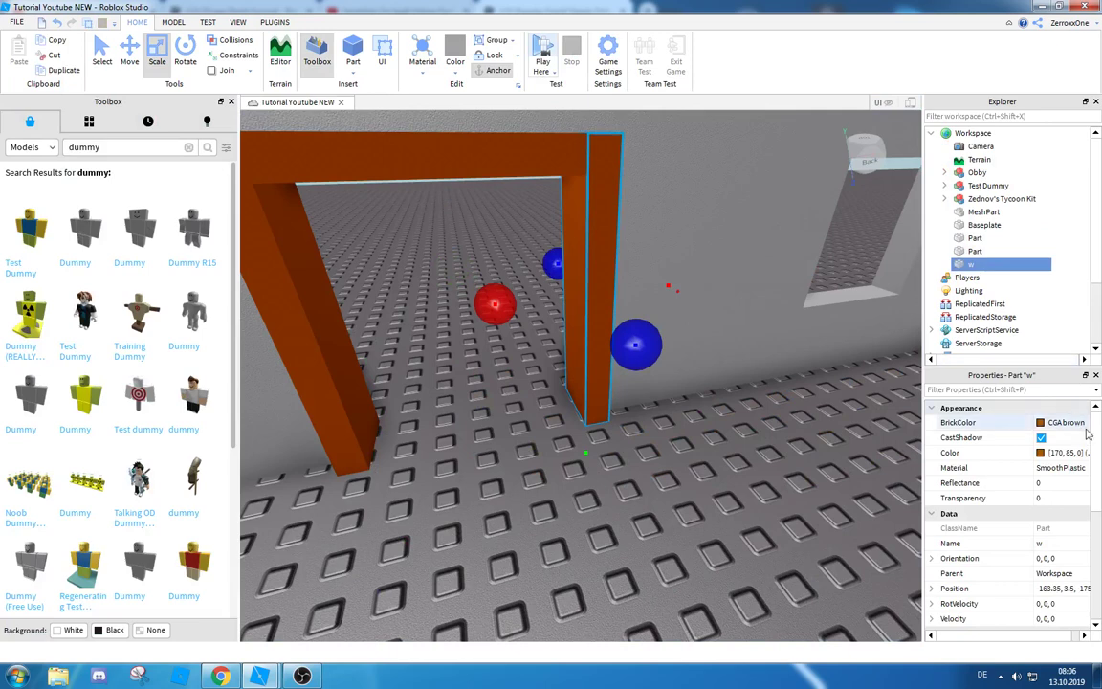
scroll(985, 459, down, 3)
click(975, 251)
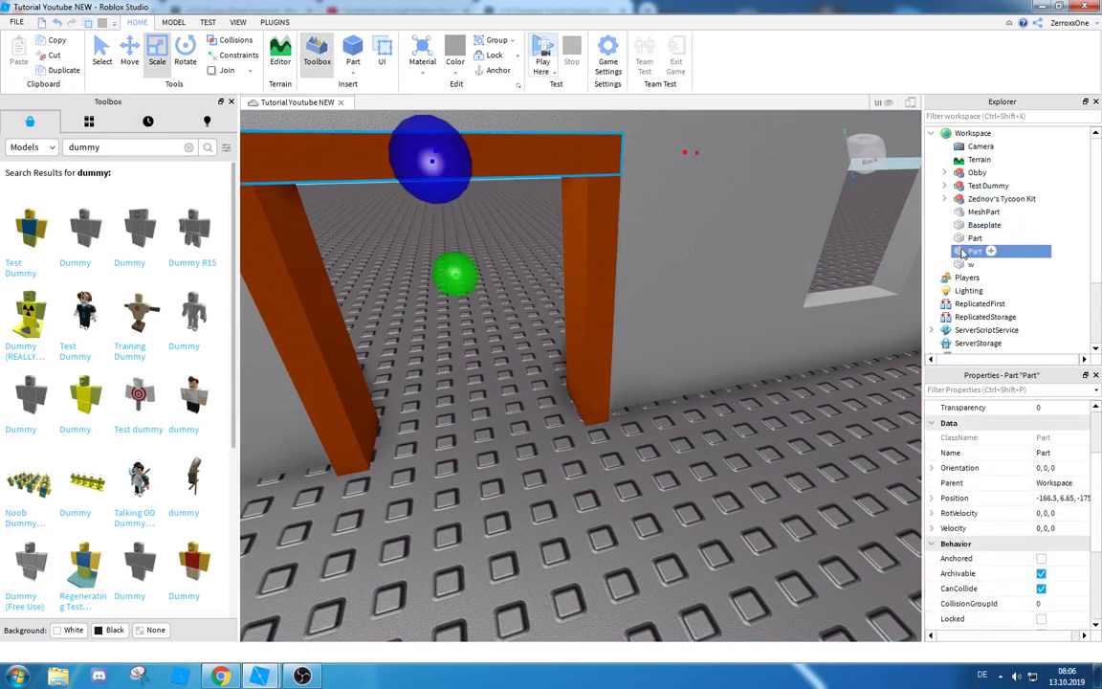
click(1040, 560)
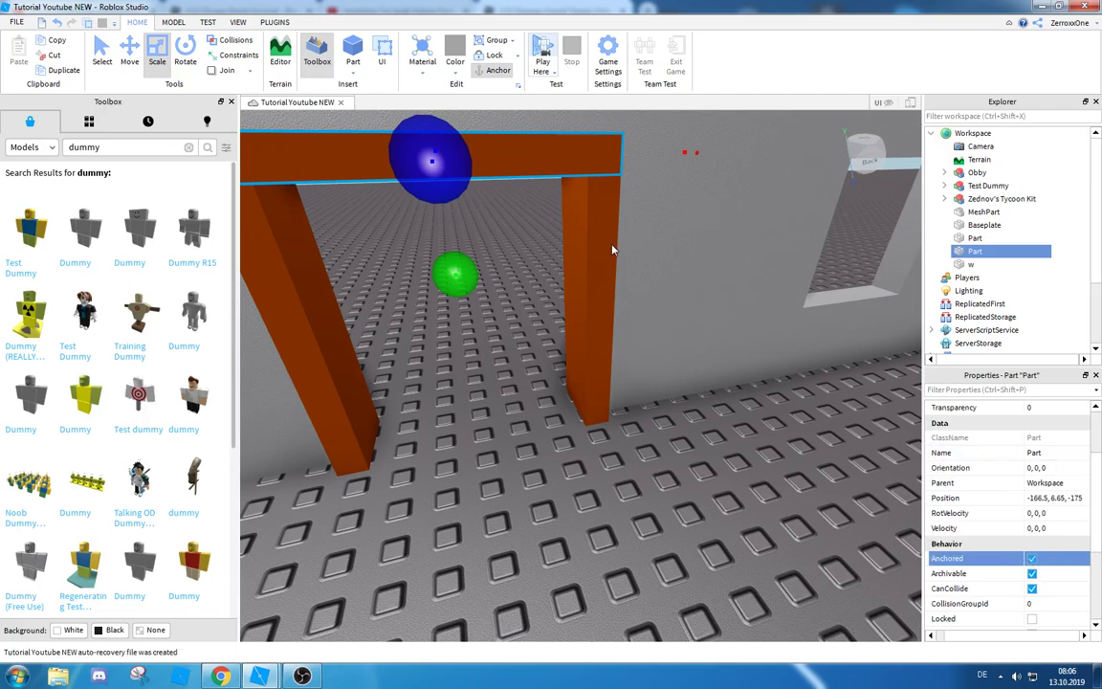
Start another play test and walk and jump the character around the wall to test its openings.
key(F5)
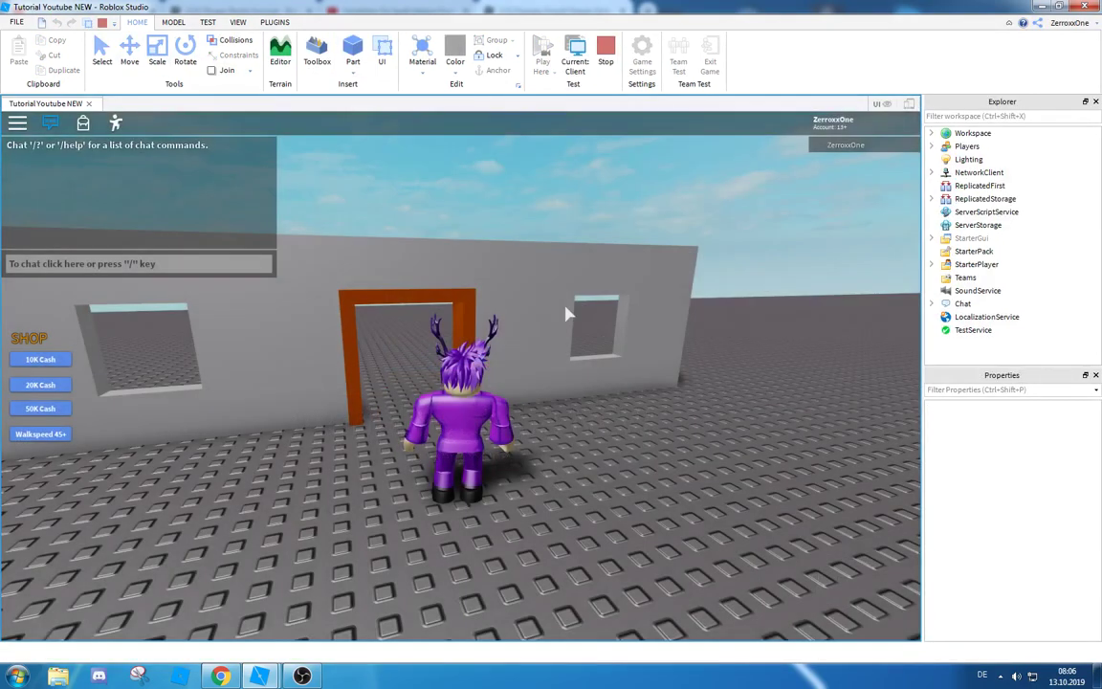
mouse_move(566, 306)
right_down()
mouse_move(548, 315)
mouse_move(561, 310)
right_up()
key(w)
key(w)
key(space)
key(w)
key(w)
key(space)
key(w)
key(space)
key(space)
key(w)
key(w)
key(w)
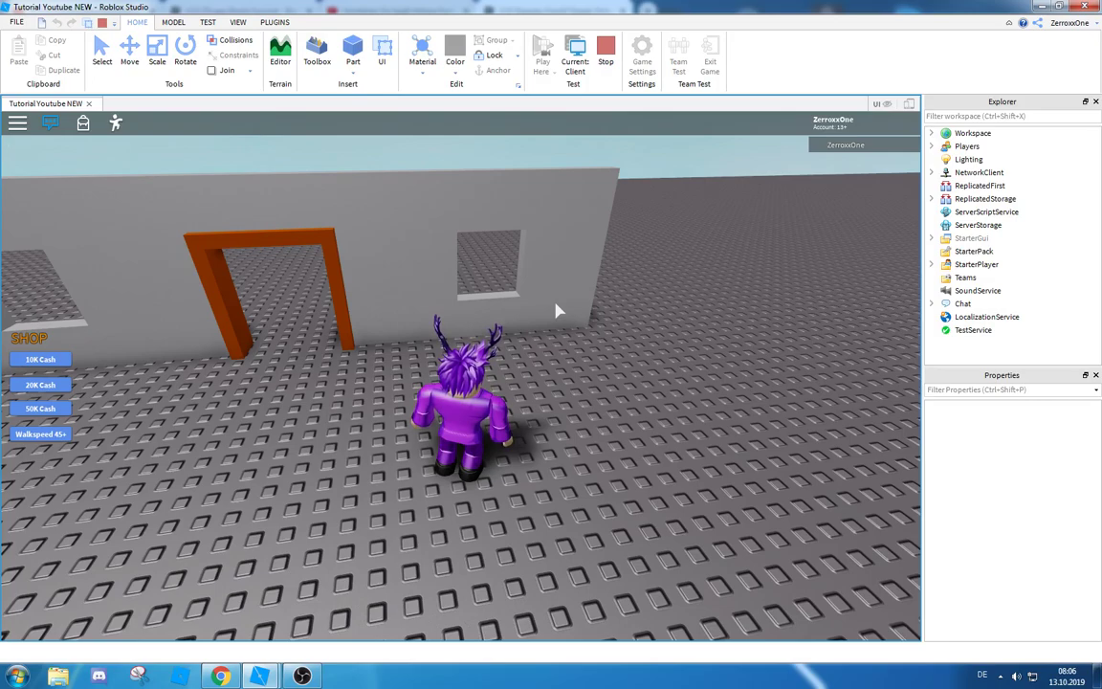
Walk the character through the framed doorway and stop the play test.
key(w)
key(a)
right_drag(524, 284, 524, 280)
key(s)
key(w)
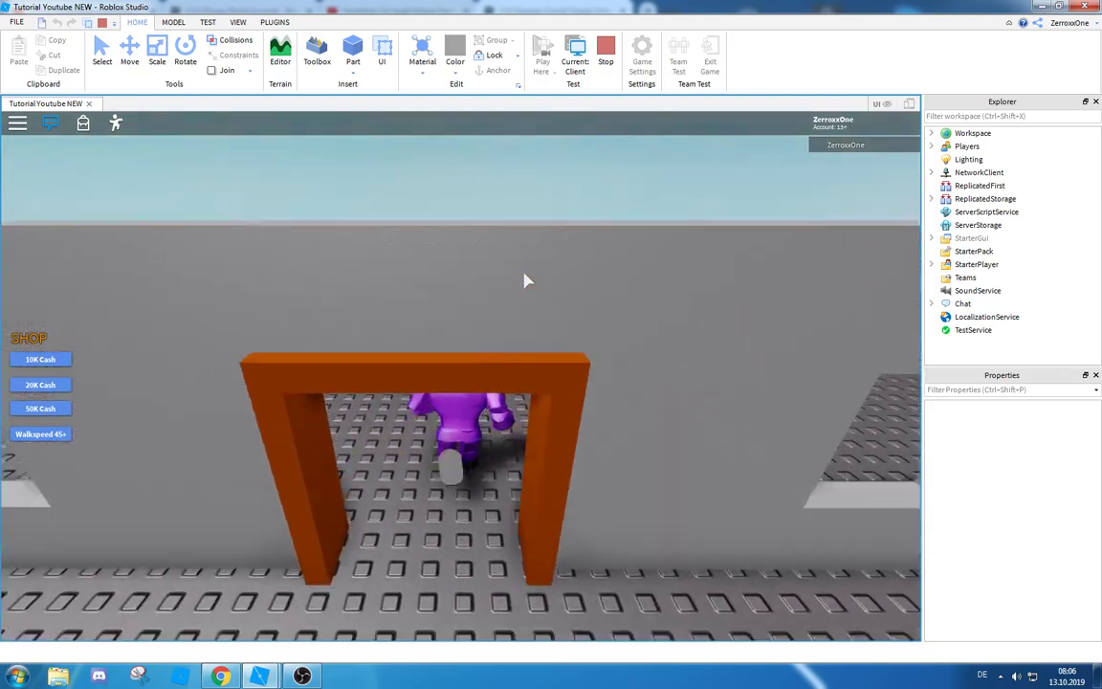
key(s)
key(w)
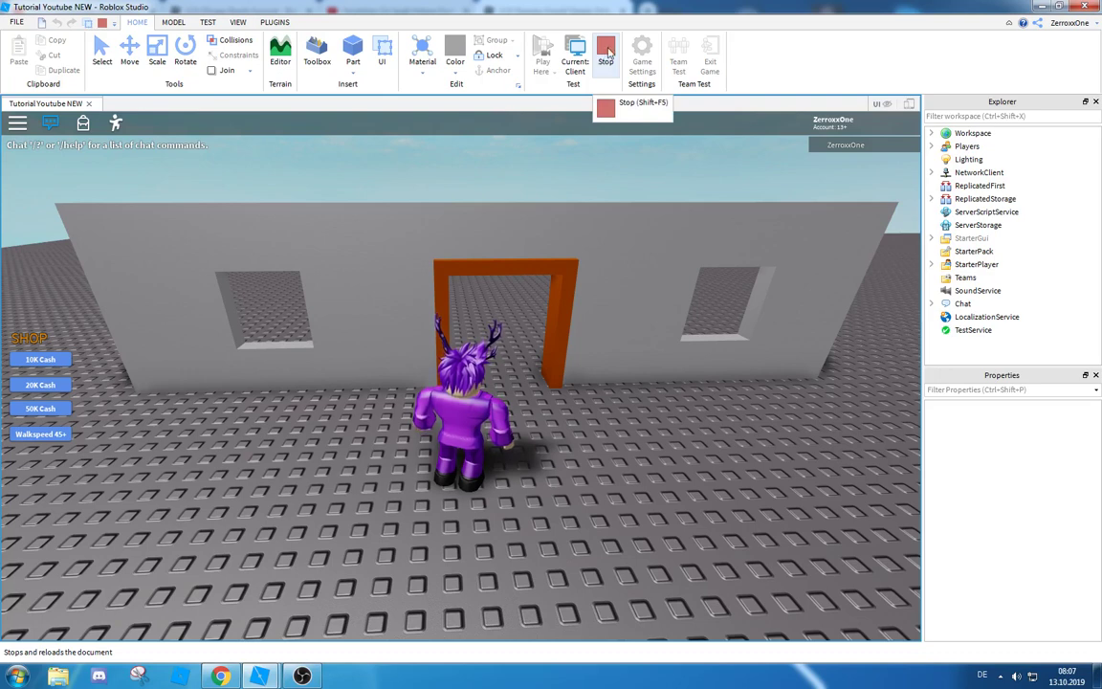
click(606, 52)
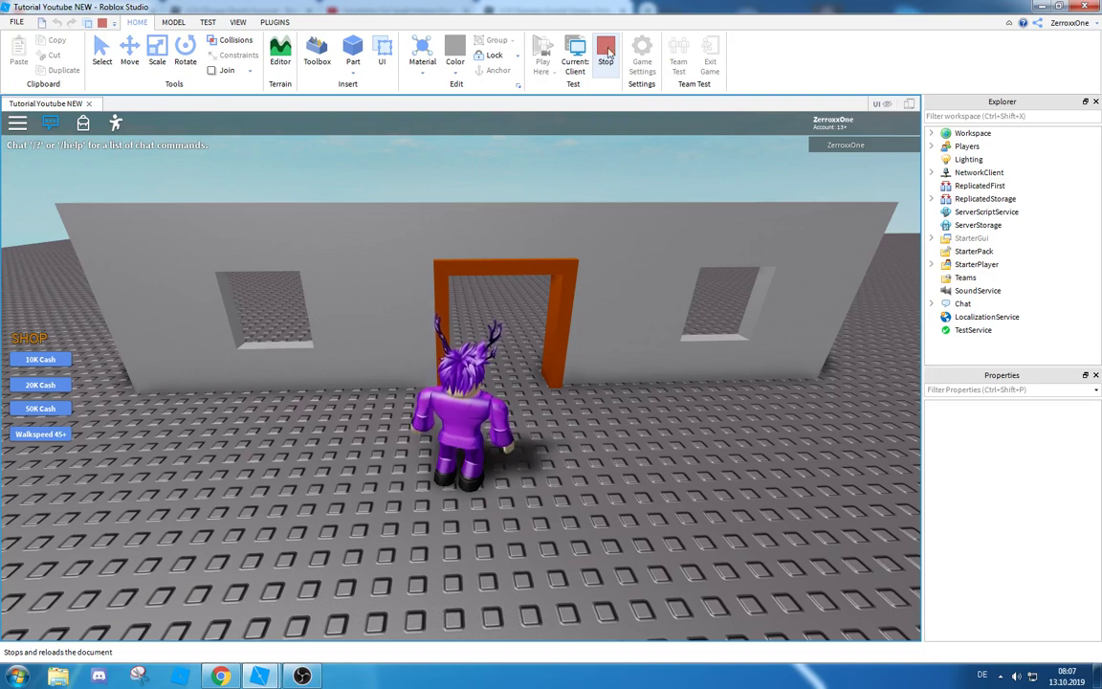